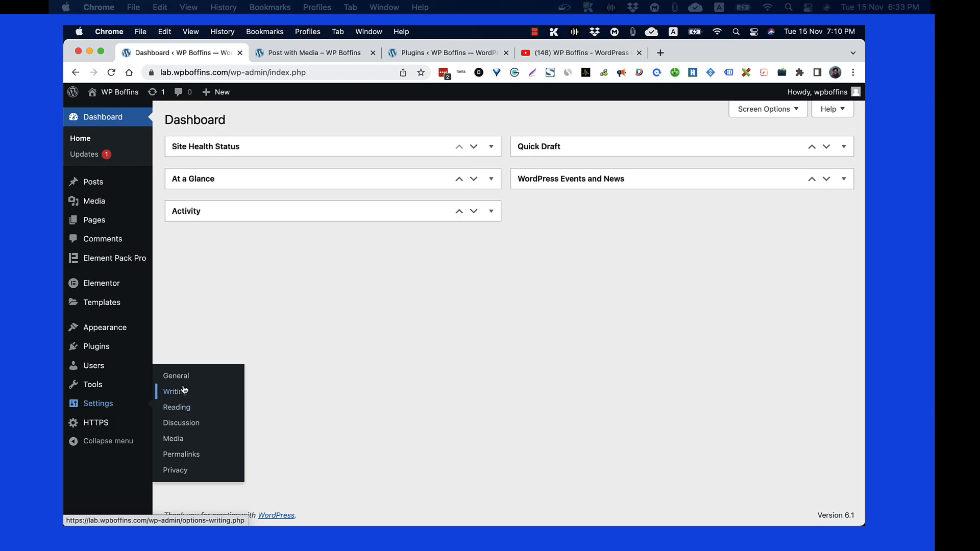
Look through the General, Writing, Reading, Discussion, Media, Permalinks and Privacy settings pages of the WordPress site
click(183, 380)
click(85, 400)
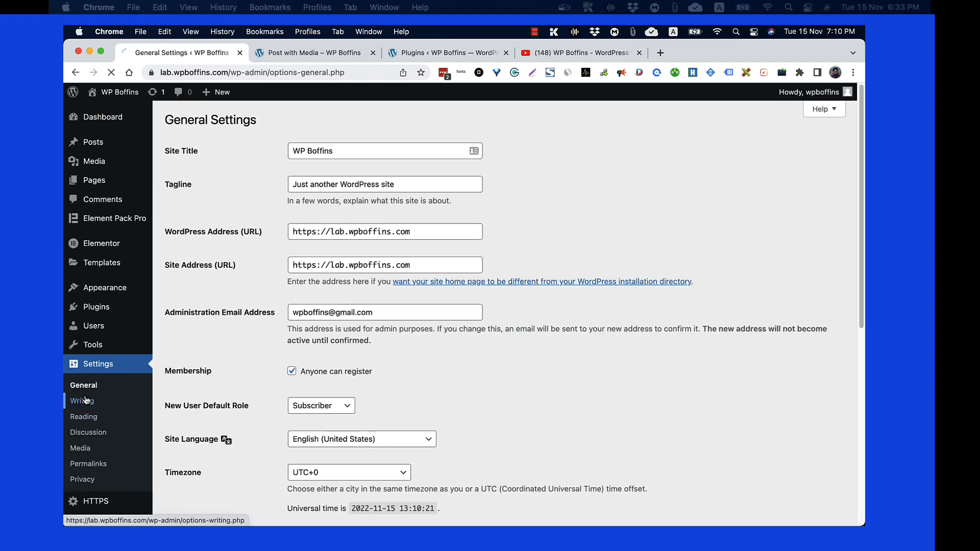
click(89, 418)
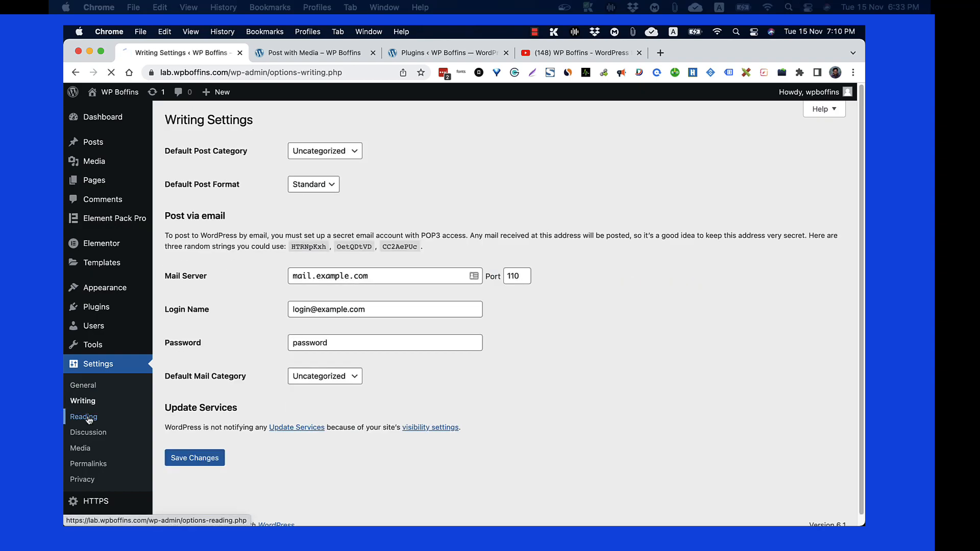
click(88, 432)
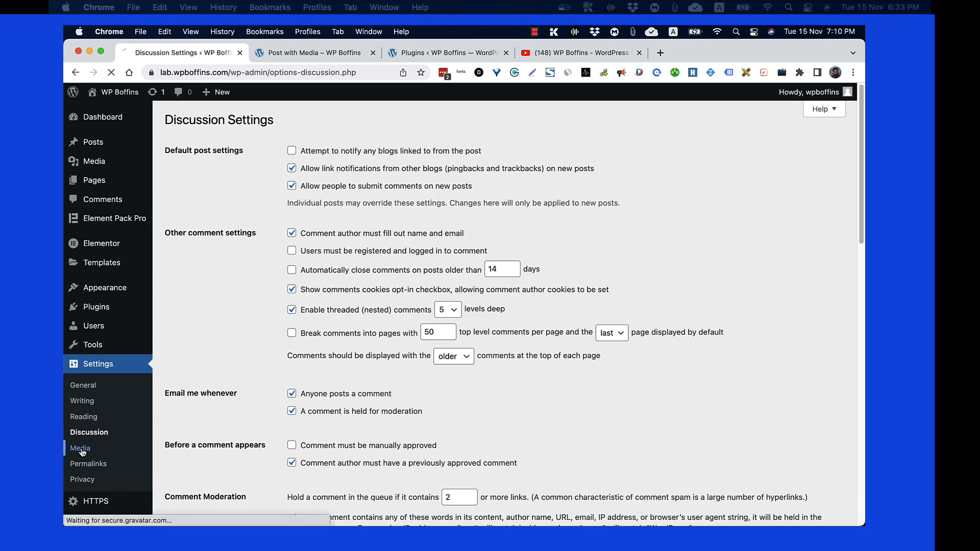
click(81, 449)
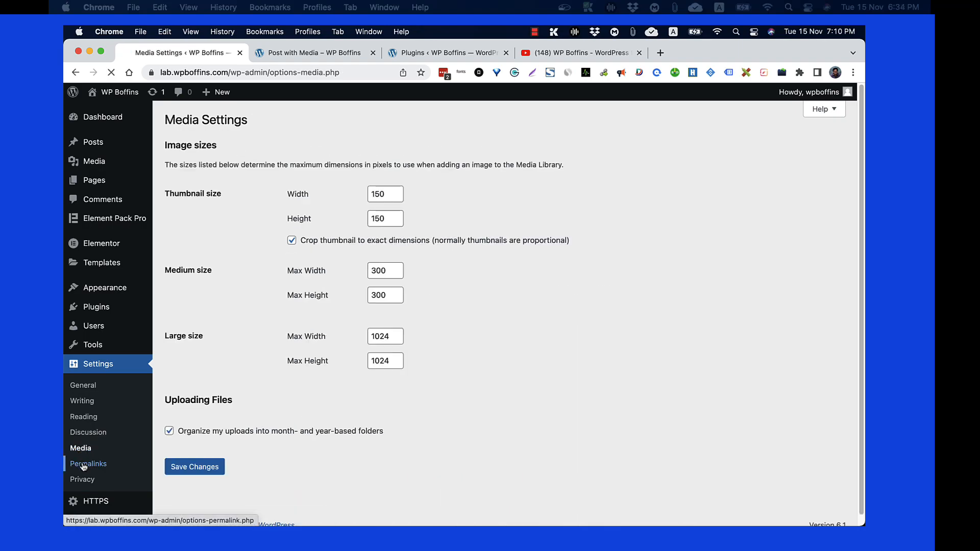
click(83, 466)
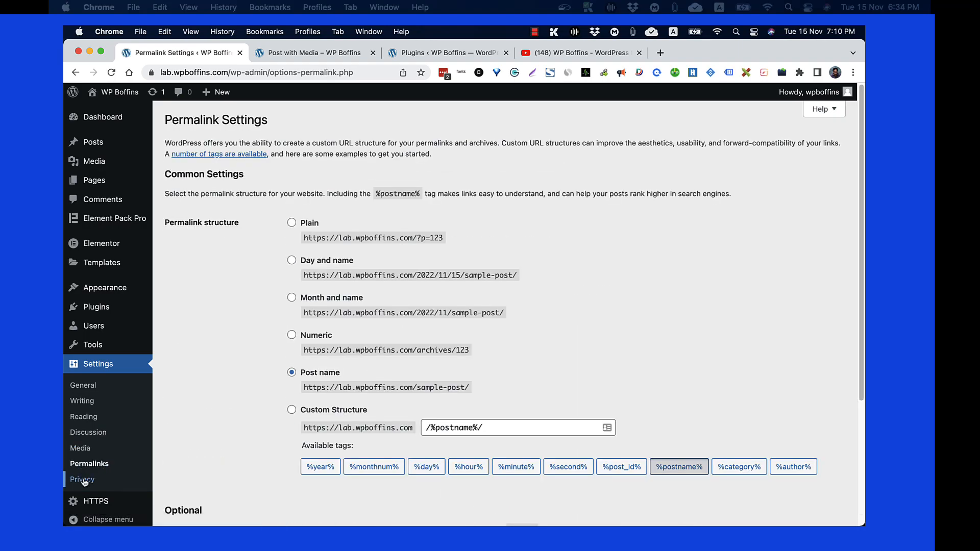
click(82, 480)
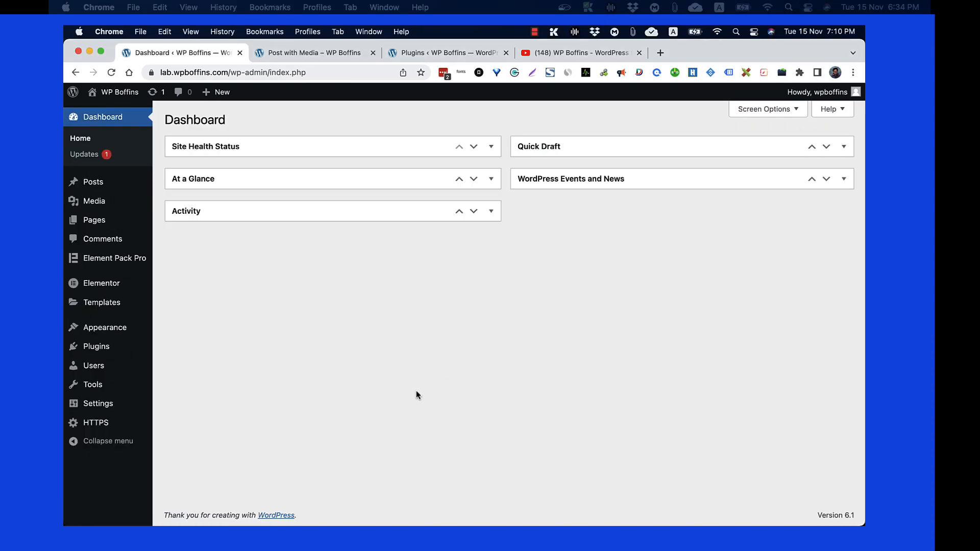
mouse_move(105, 407)
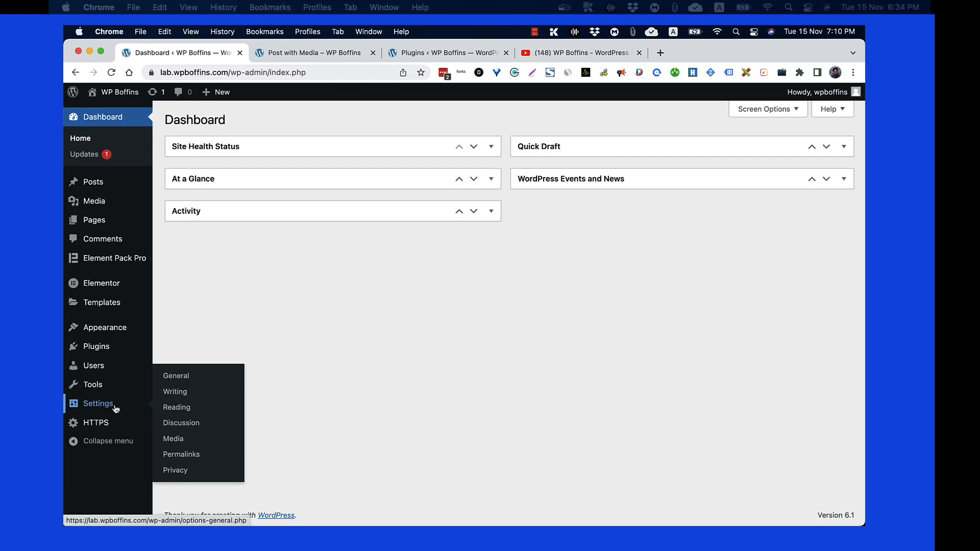
click(183, 379)
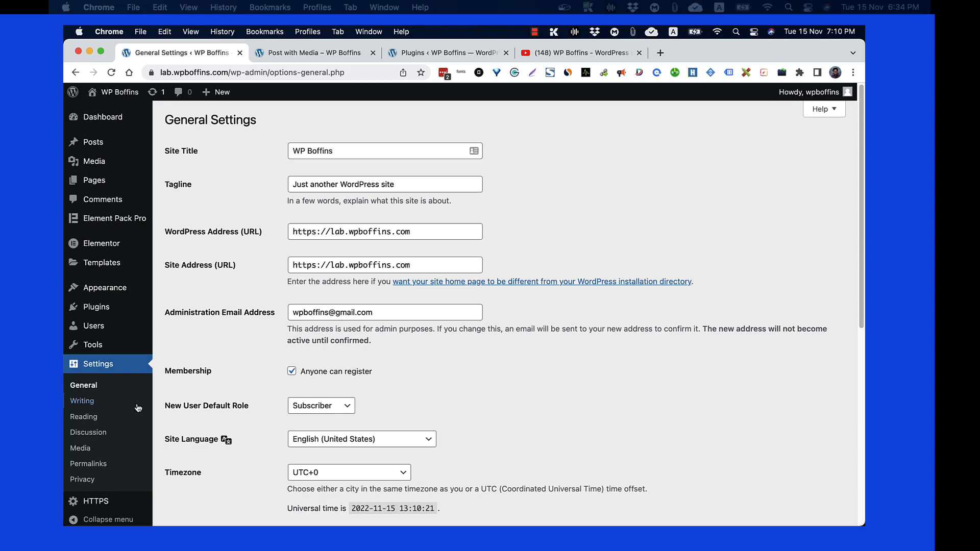
click(84, 400)
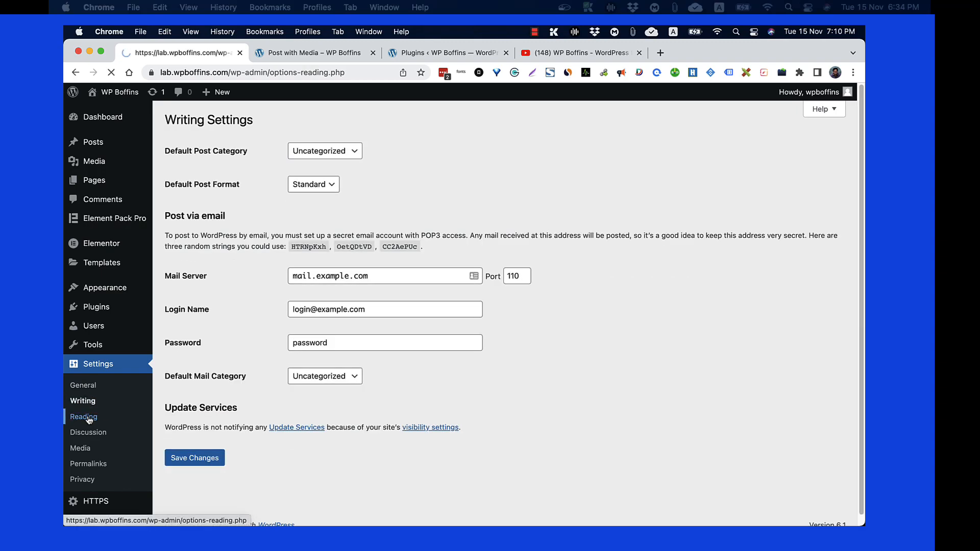
click(89, 432)
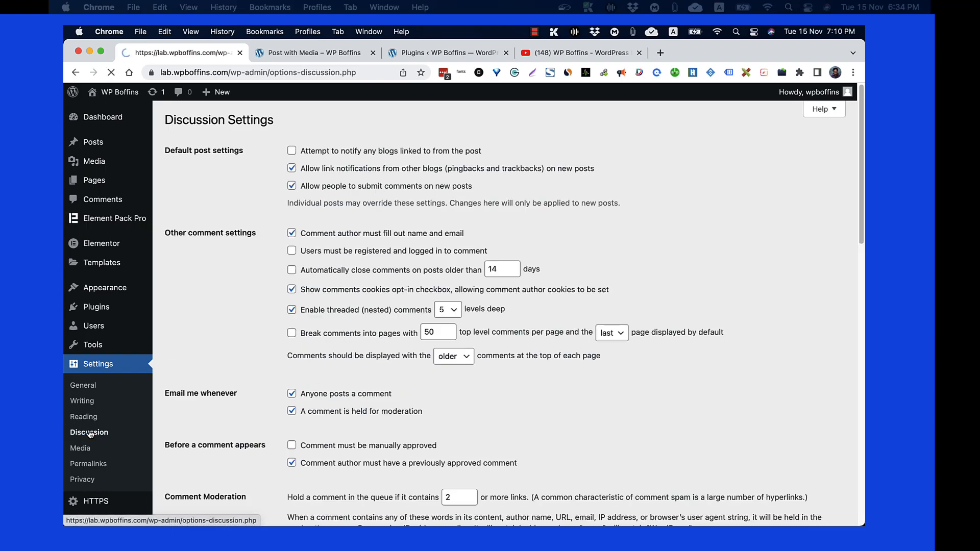
click(82, 451)
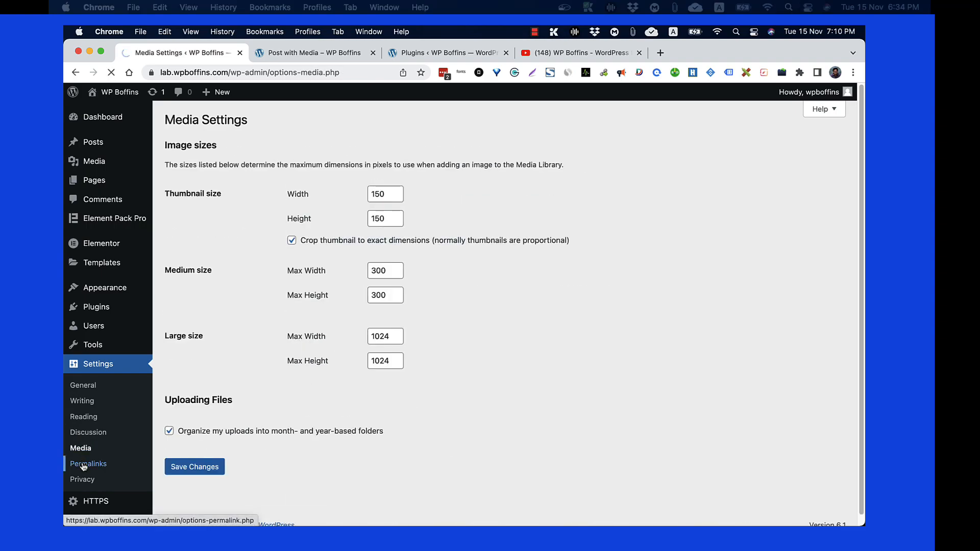
click(84, 466)
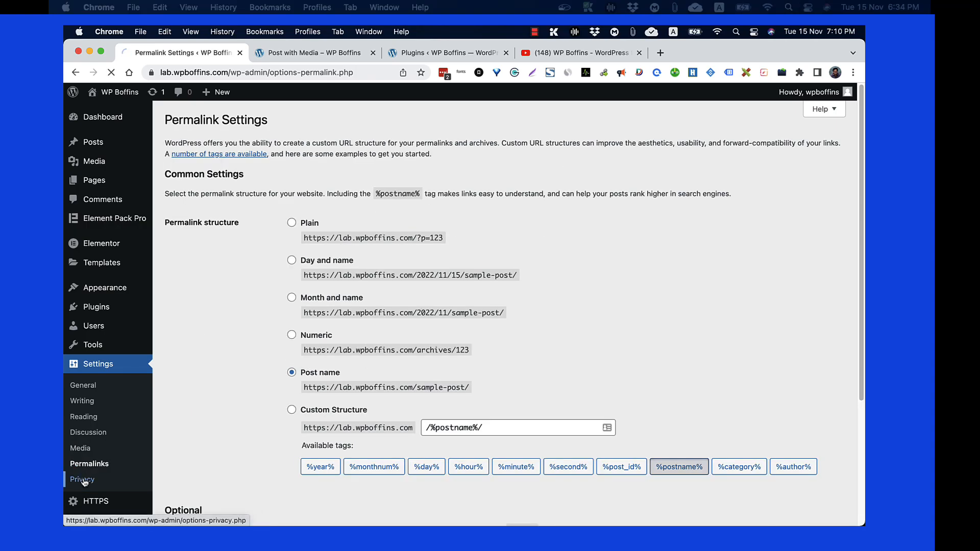
click(84, 480)
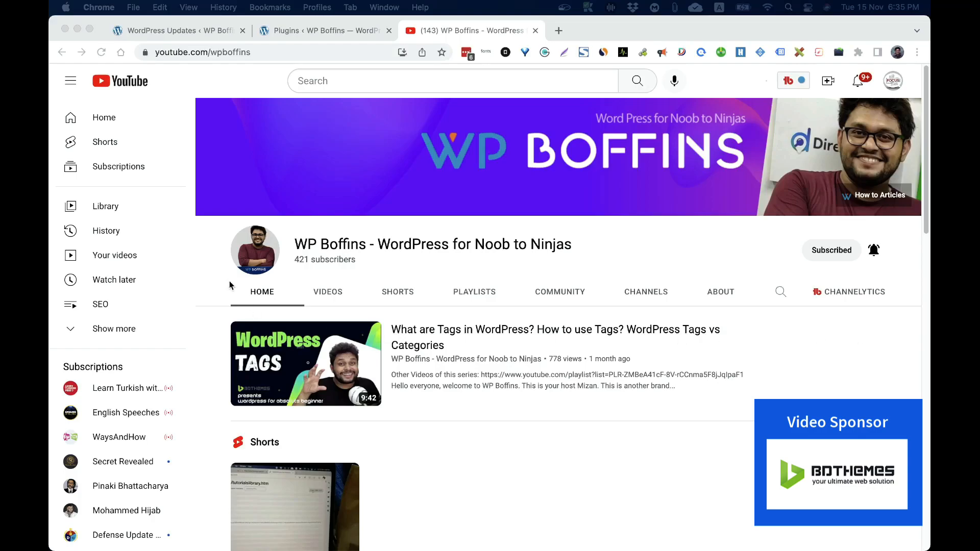
Switch to the WordPress dashboard and open the General Settings page
click(185, 35)
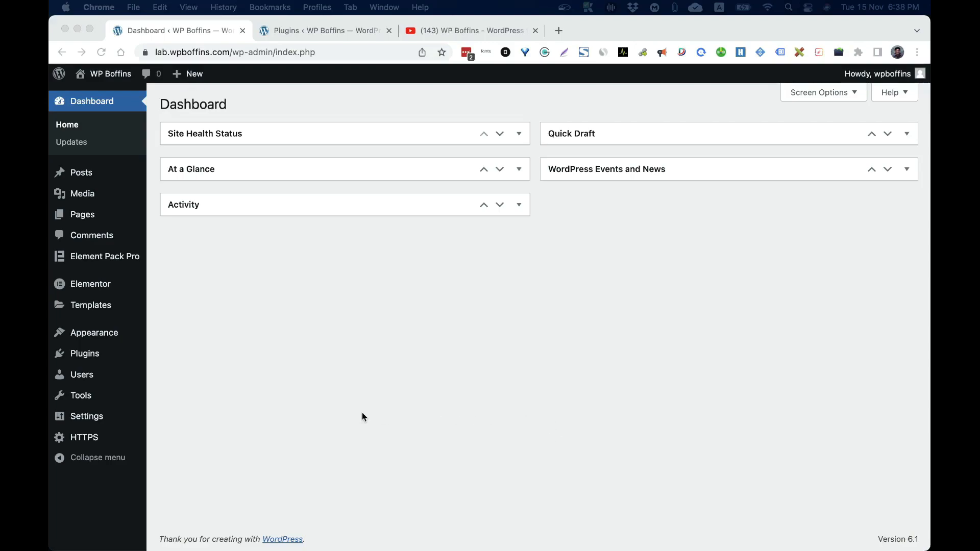
click(256, 420)
mouse_move(88, 423)
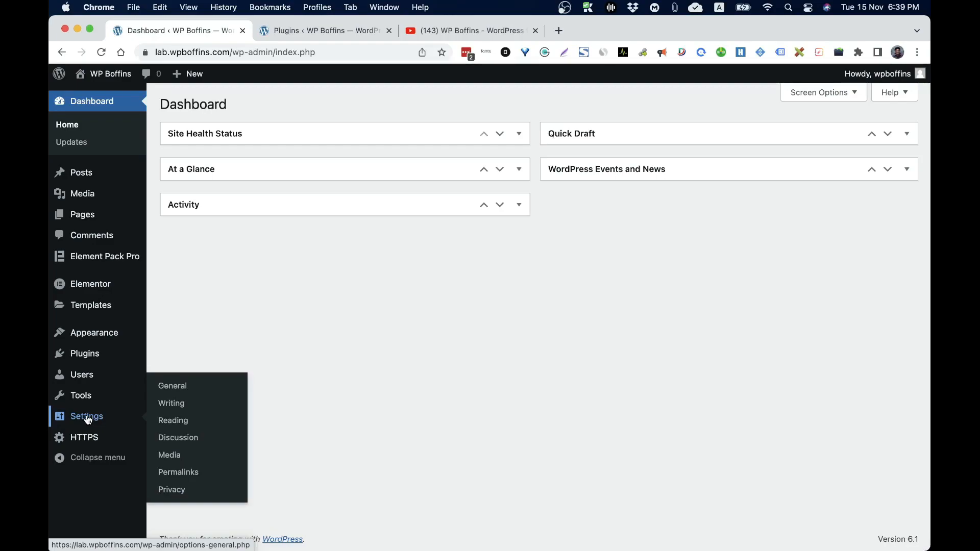
click(176, 392)
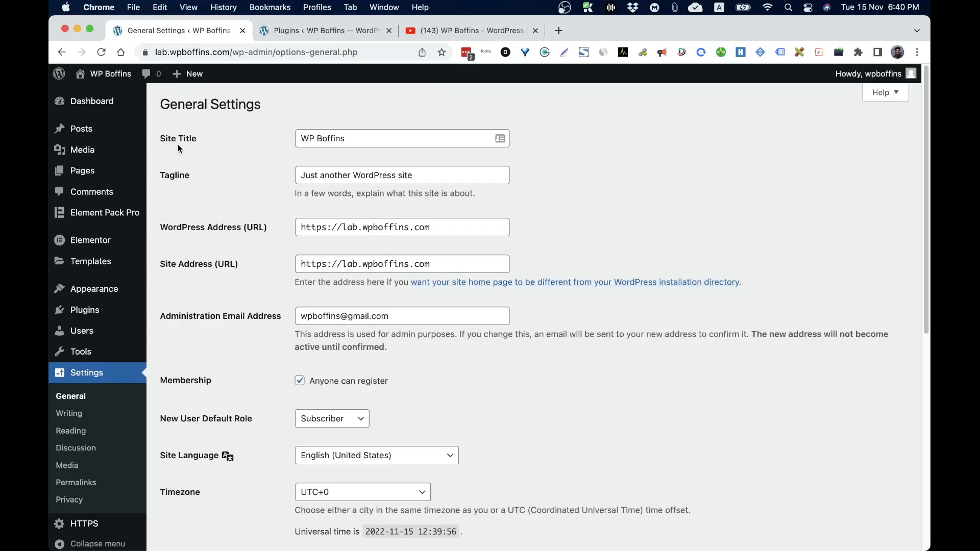
Open the site's home page in a separate tab to examine its header title and tagline, and return to General Settings
super+click(118, 80)
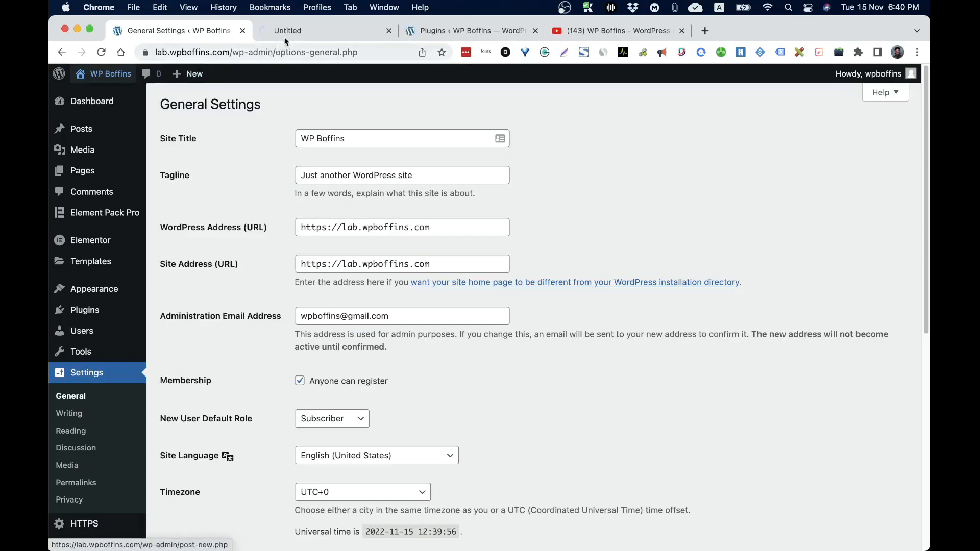
click(301, 33)
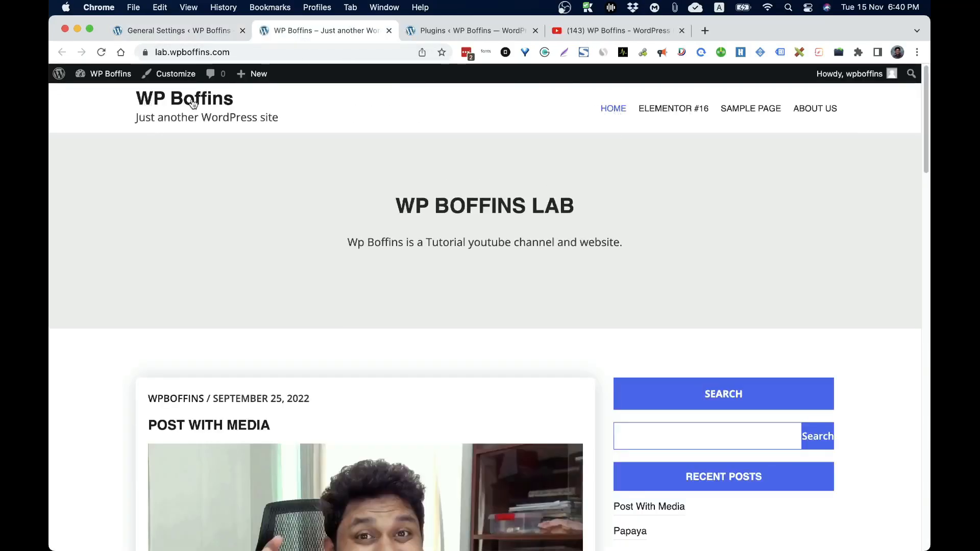
click(178, 31)
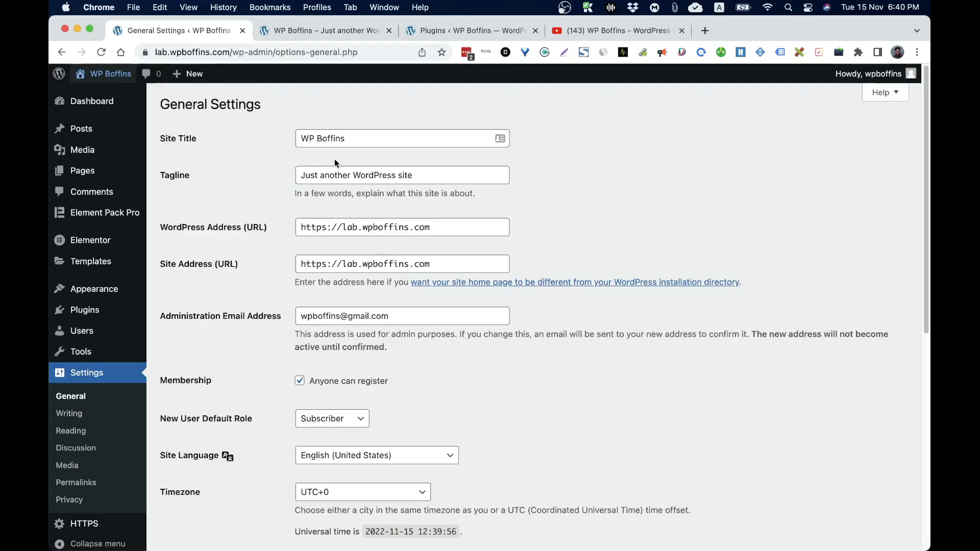
Set the Site Title to "WP Boffins Lab" and save the general settings
click(363, 140)
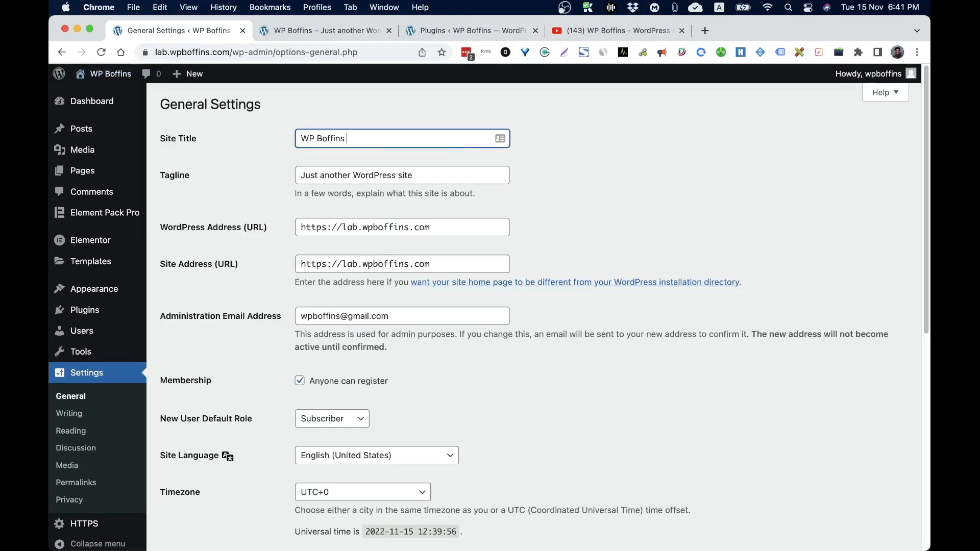
text(La b)
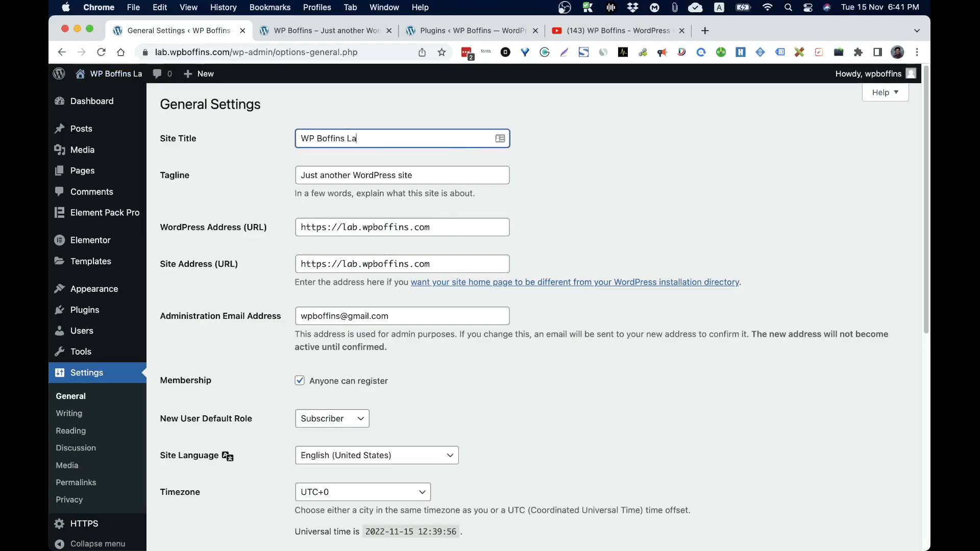
key(BackSpace)
key(BackSpace)
text(b)
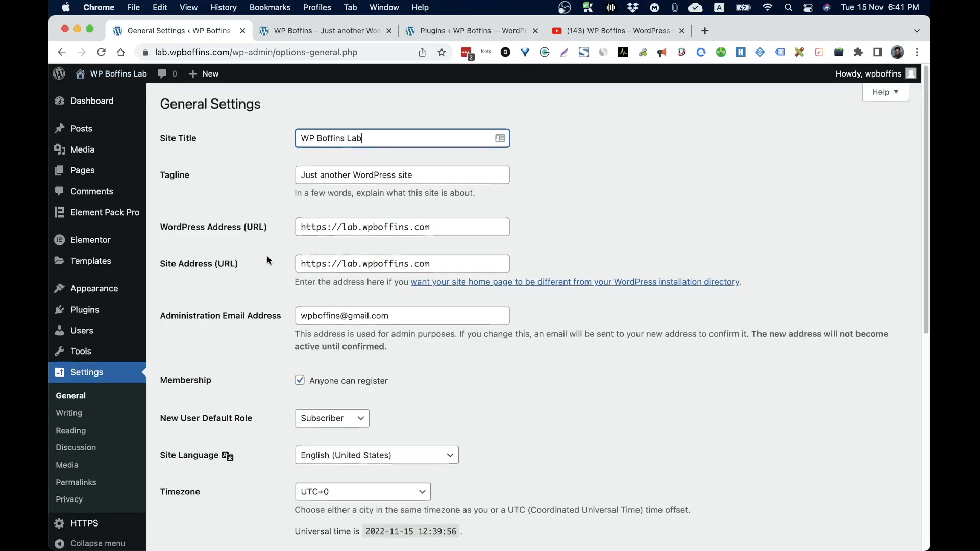
scroll(268, 255, down, 7)
click(204, 527)
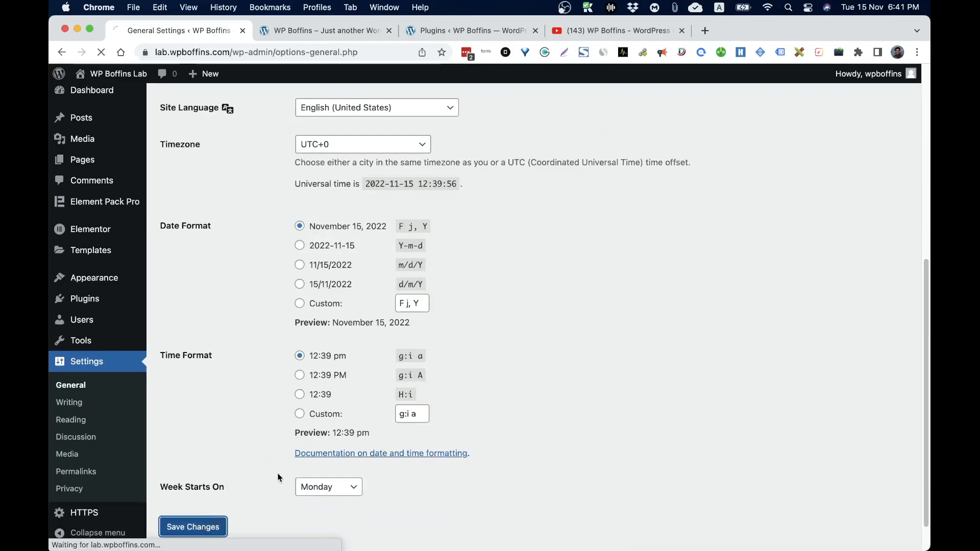
Reload the site's home page to check the site title in the header, and return to General Settings
click(318, 34)
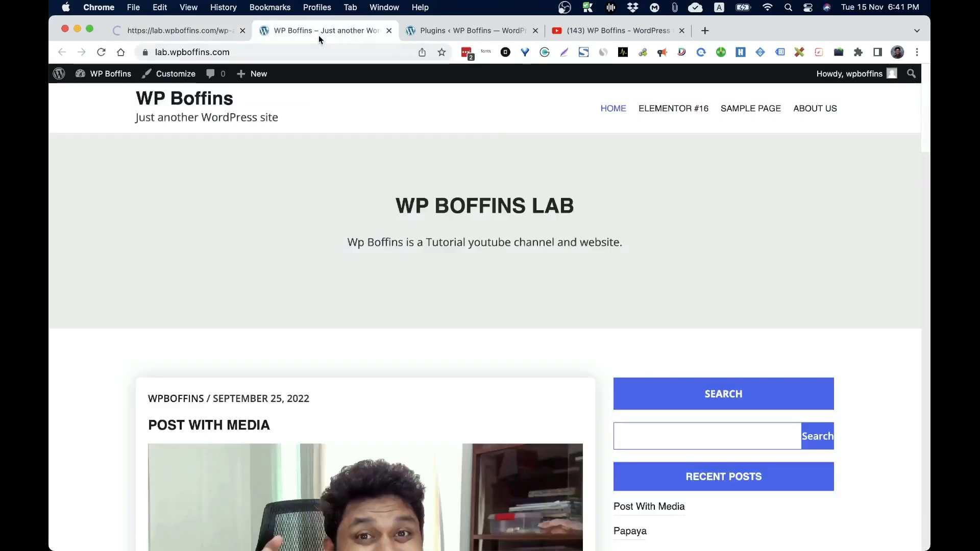
click(101, 52)
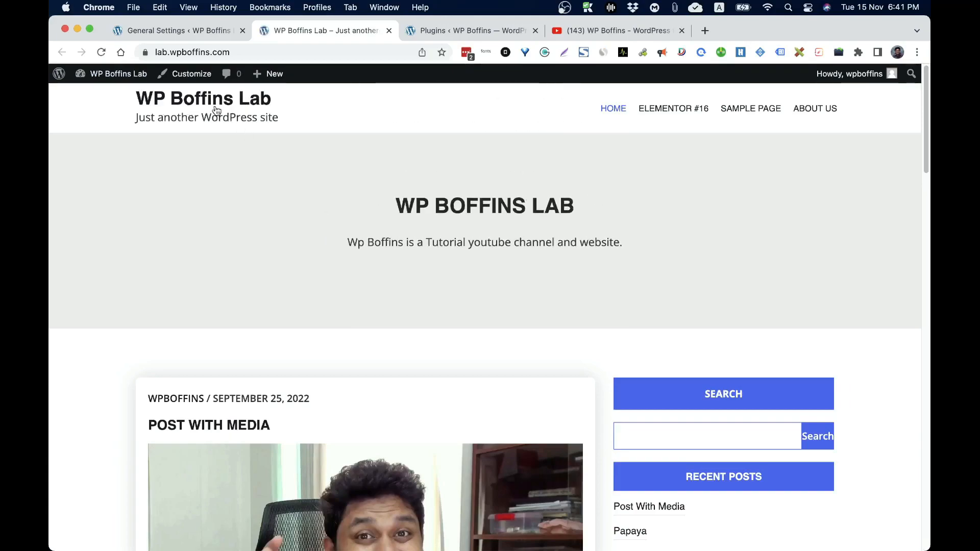
click(187, 29)
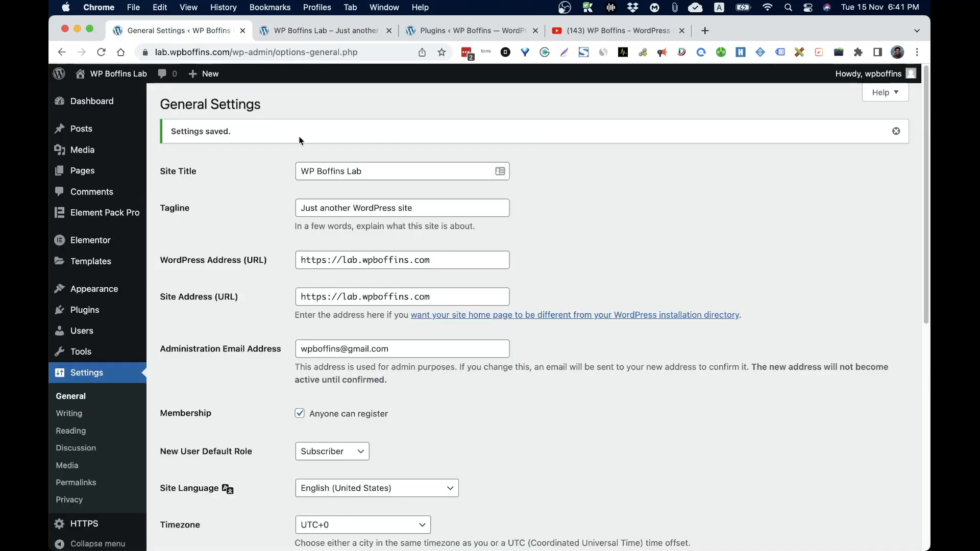
Extend the Tagline to "Just another WordPress site by WP Boffins Lab" and save the general settings
triple_click(375, 210)
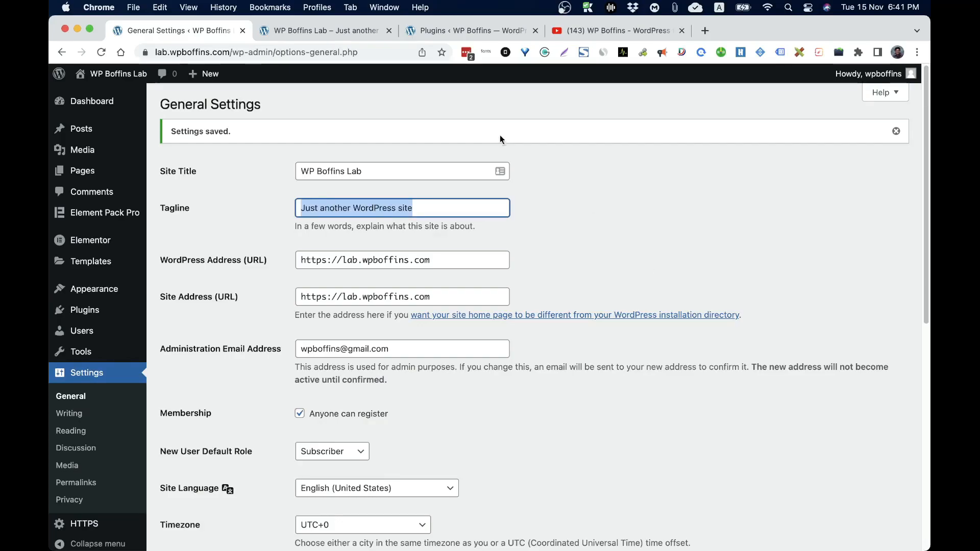
click(400, 208)
key(Right)
key(Right)
key(Right)
key(Right)
text(by WP Boffins Lab)
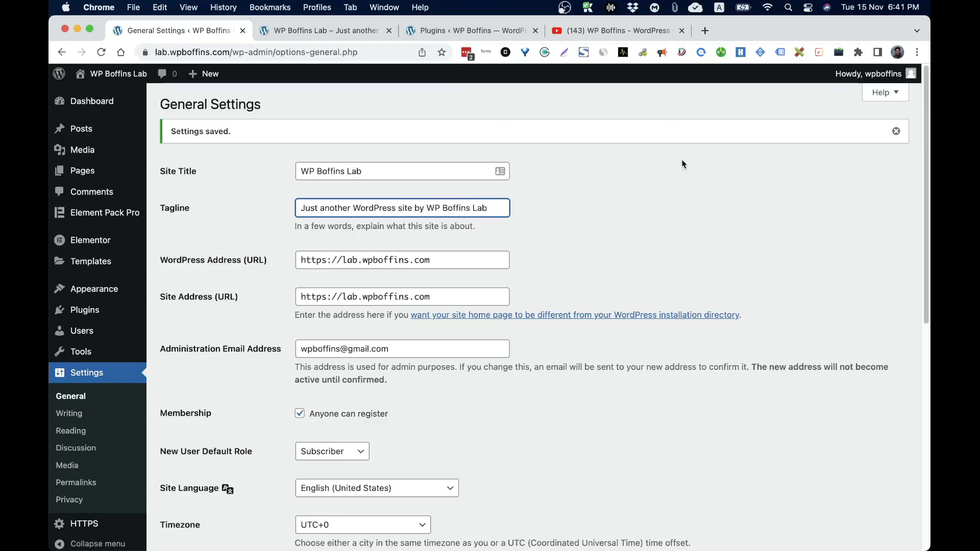
scroll(674, 347, down, 8)
click(192, 487)
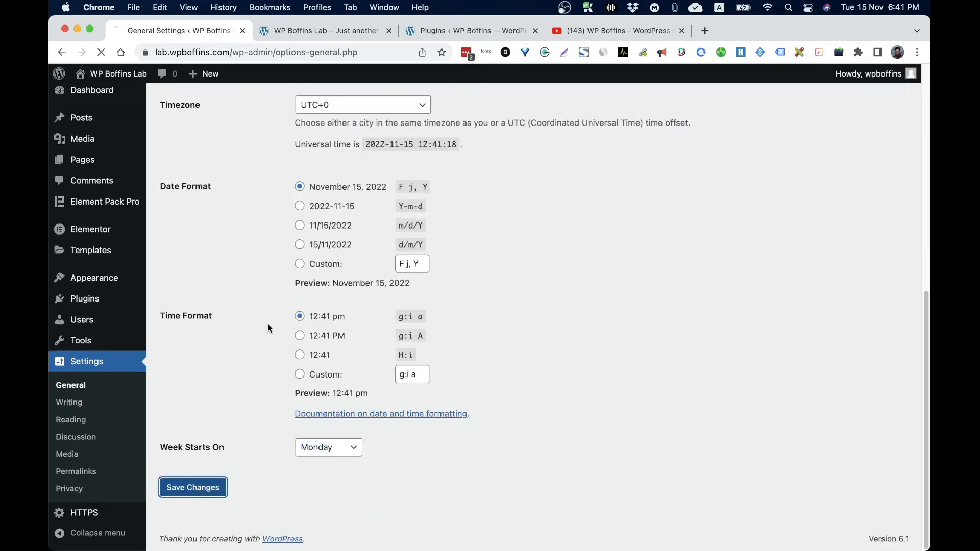
Reload the site's home page to check the tagline under the title, and return to General Settings
click(308, 32)
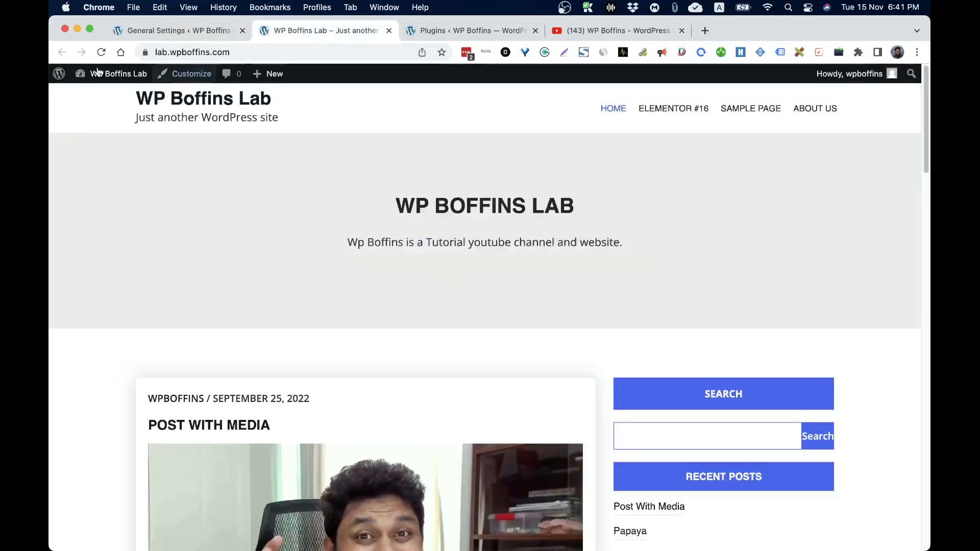
click(99, 51)
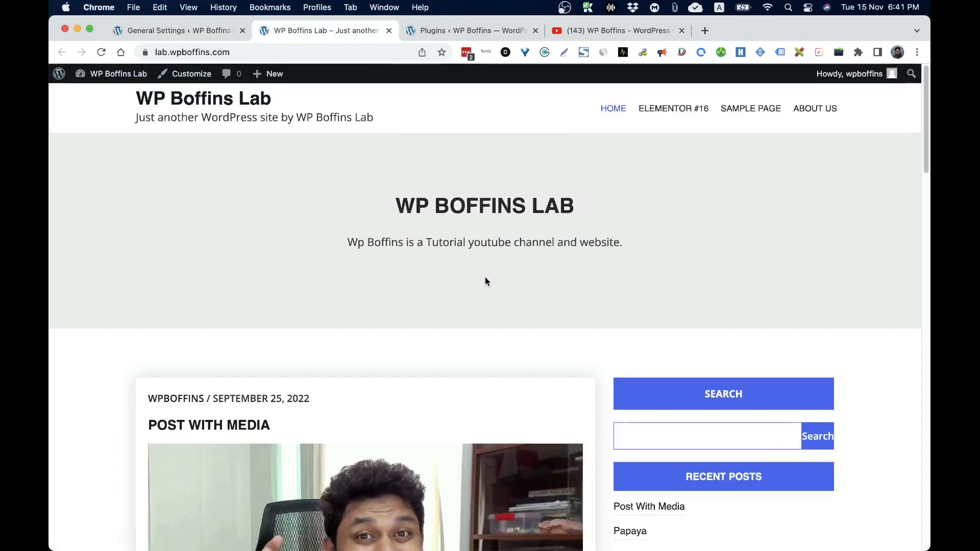
click(188, 35)
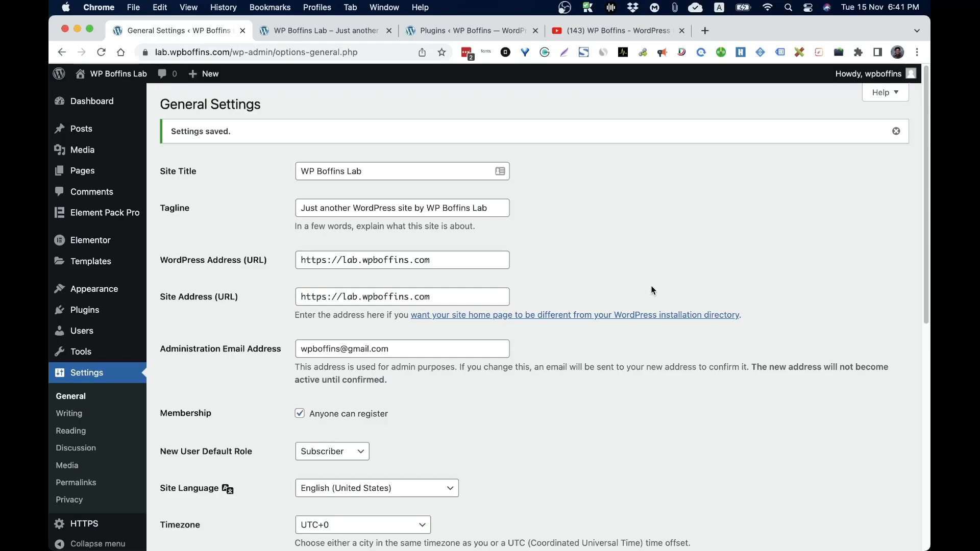
scroll(664, 271, down, 3)
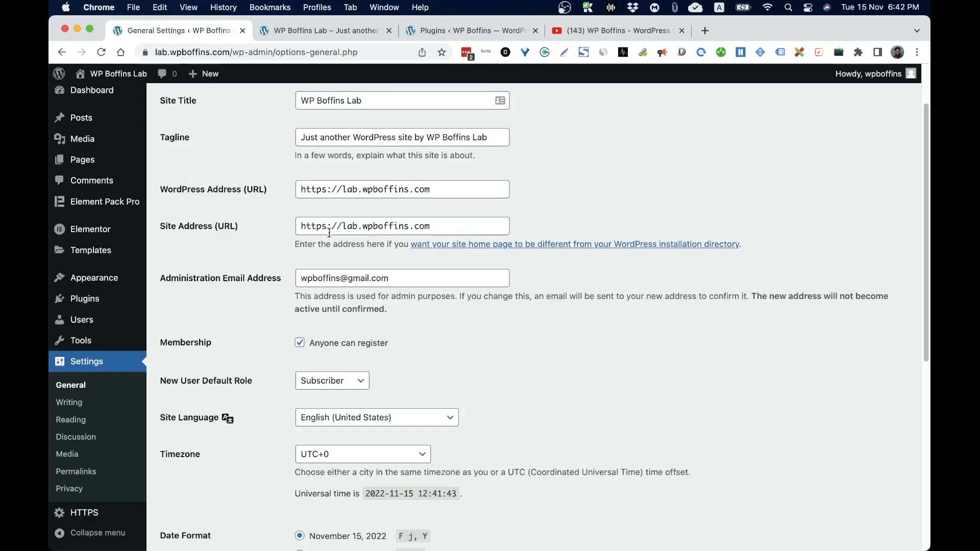
click(462, 226)
text(i)
text(/i/)
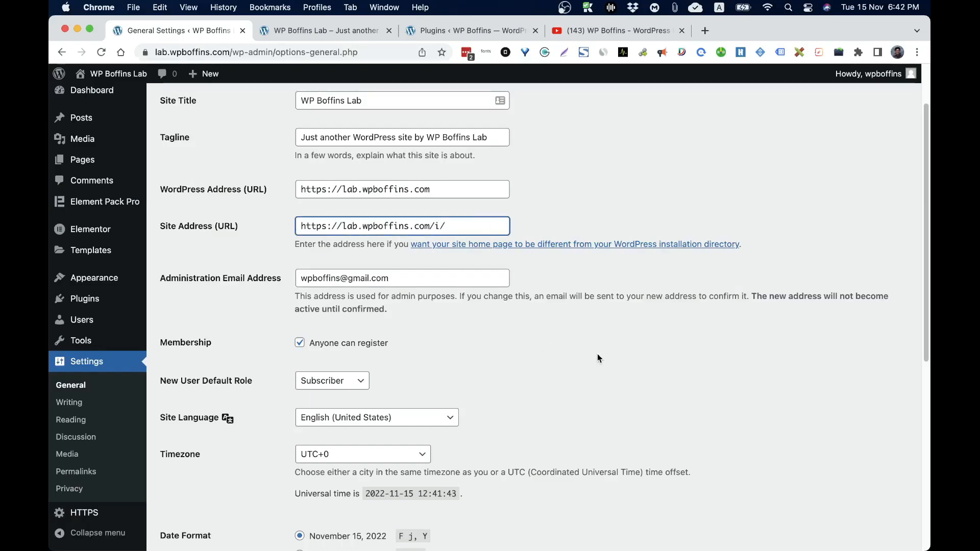
scroll(599, 359, down, 1)
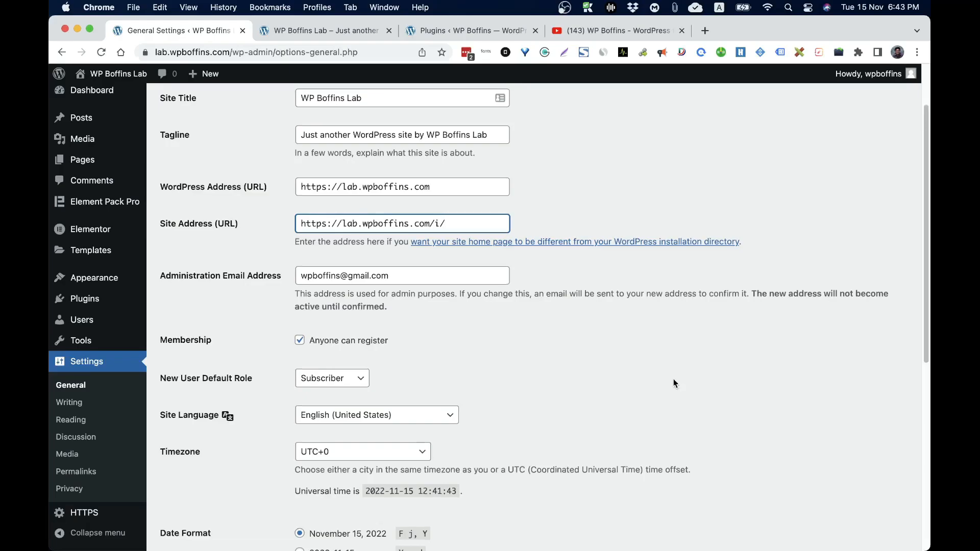
Save the general settings with the changed Site Address (URL)
scroll(673, 379, down, 7)
click(204, 490)
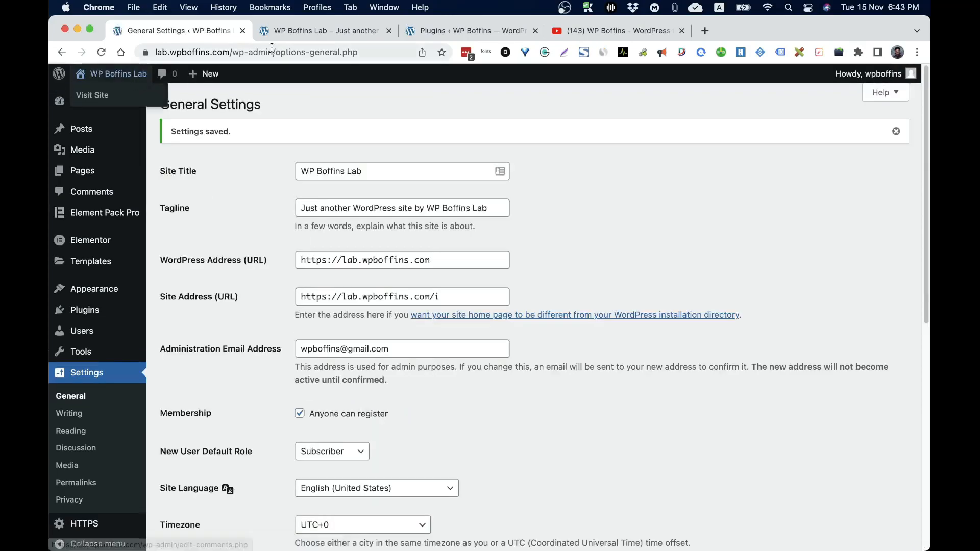
Open the live site's home page and its Post With Media post to check the site address in their URLs, and return to General Settings
click(316, 30)
click(227, 101)
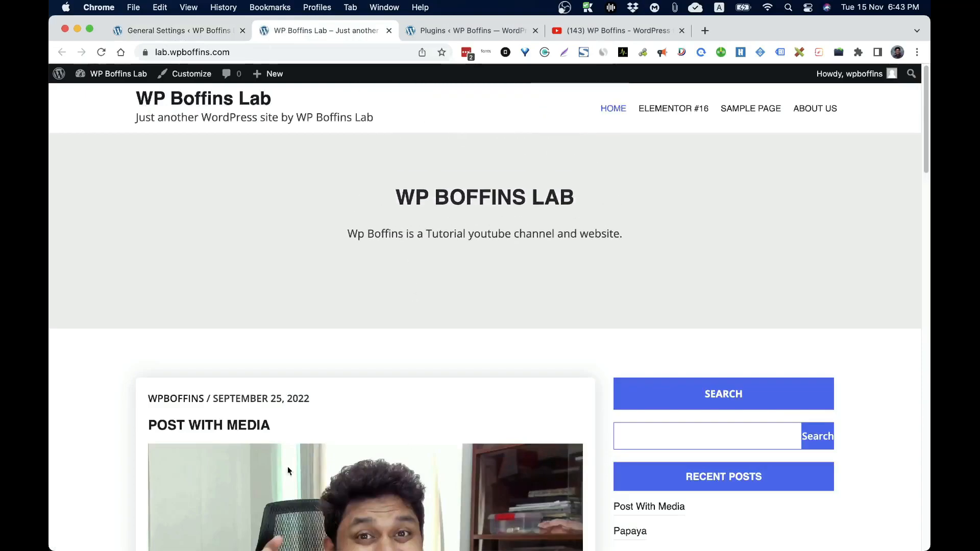
click(243, 427)
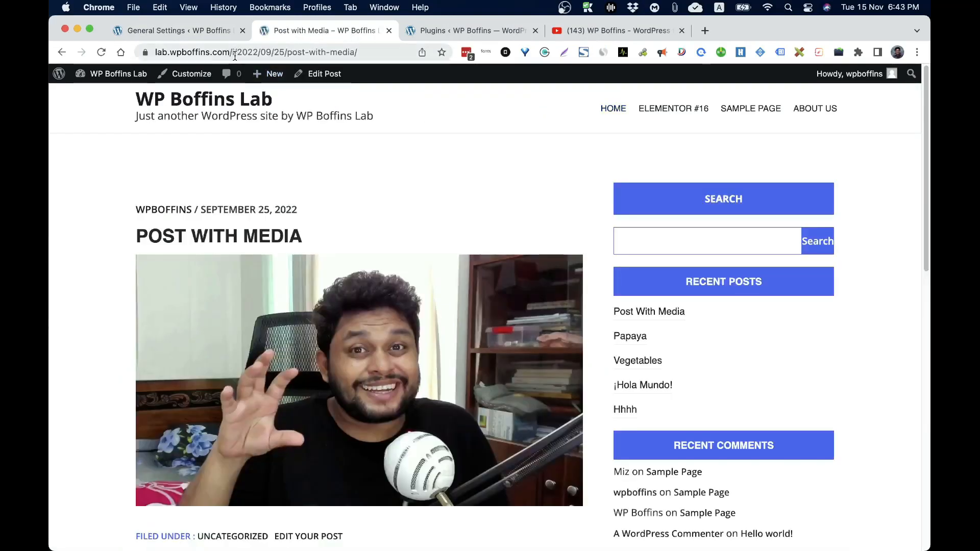
click(229, 110)
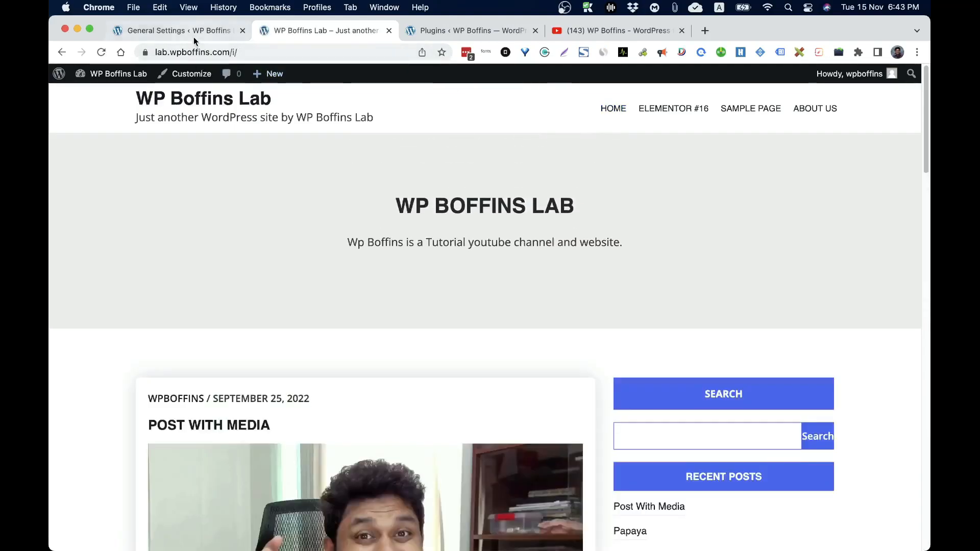
click(190, 32)
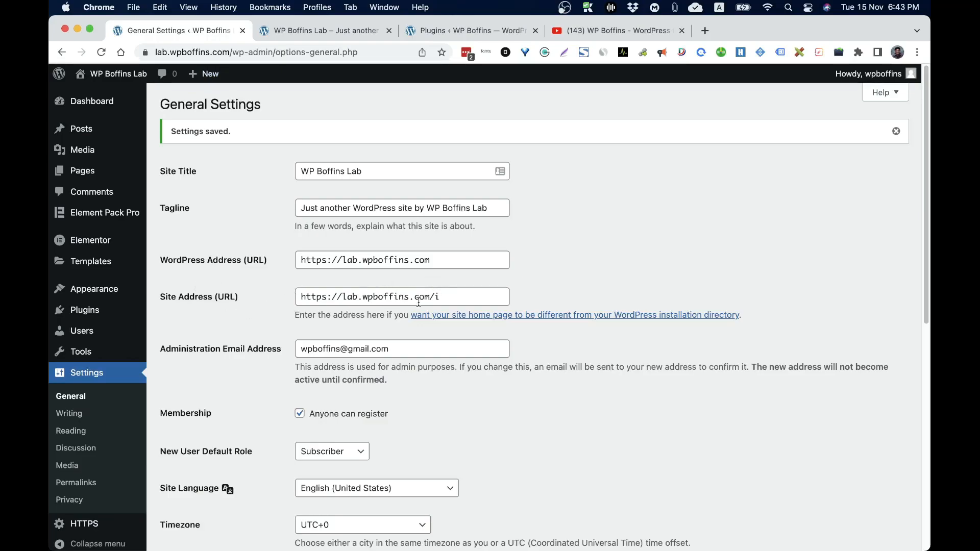
click(455, 300)
key(BackSpace)
click(858, 229)
scroll(858, 228, down, 7)
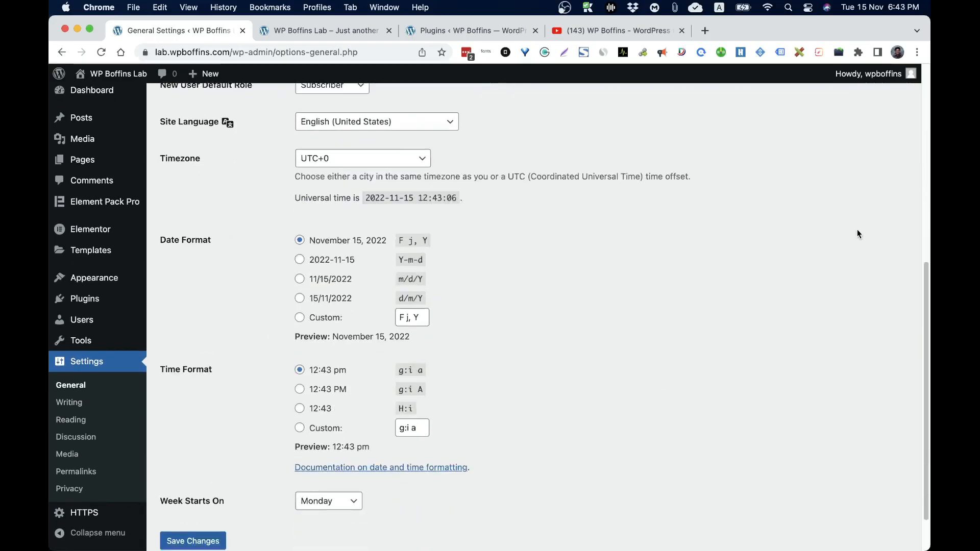
scroll(786, 248, down, 2)
click(201, 487)
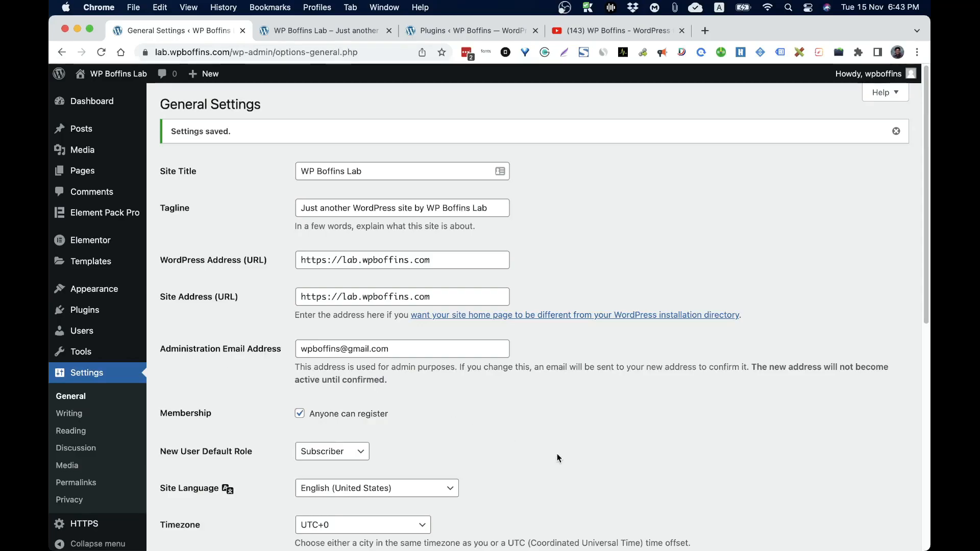
Toggle the "Anyone can register" membership option off and back on
scroll(557, 454, down, 1)
scroll(557, 454, down, 2)
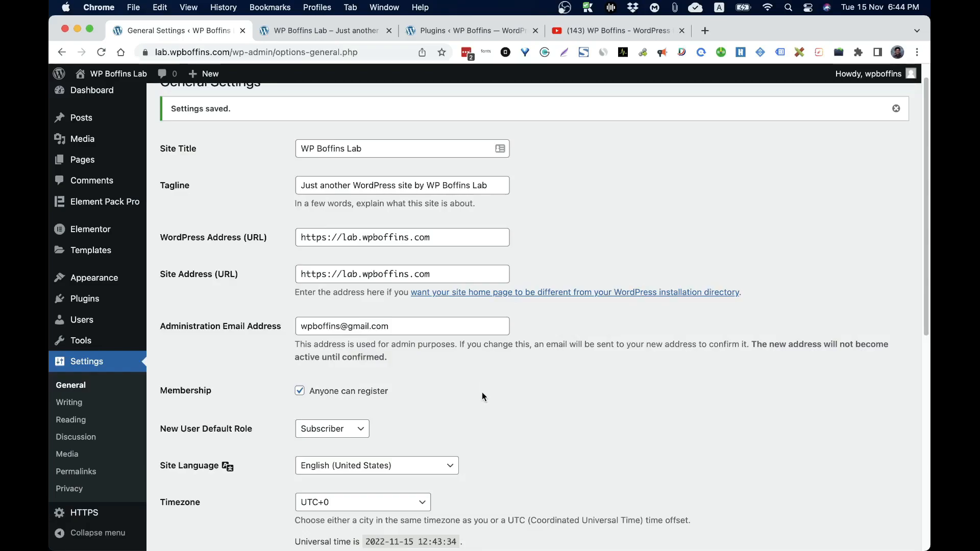
scroll(562, 382, down, 3)
scroll(613, 375, down, 1)
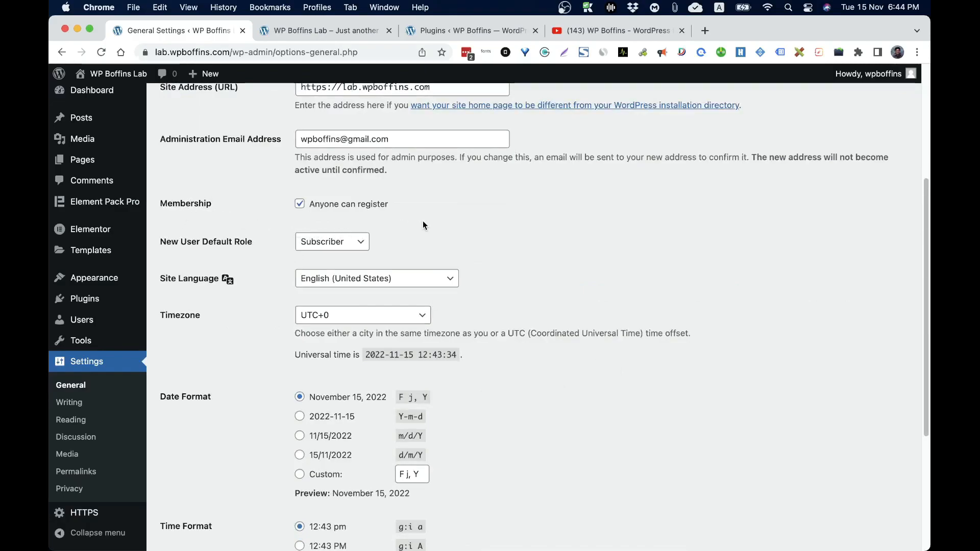
click(301, 205)
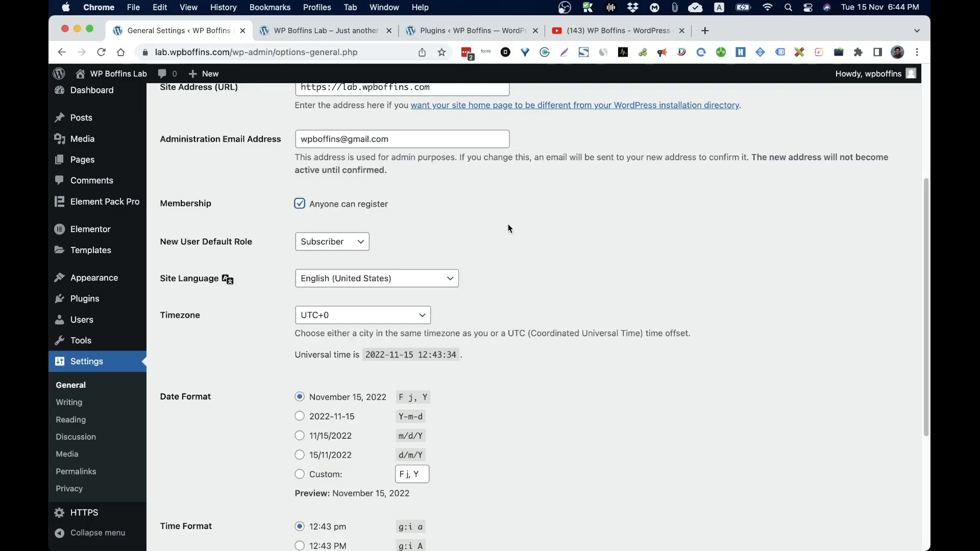
click(323, 205)
click(302, 206)
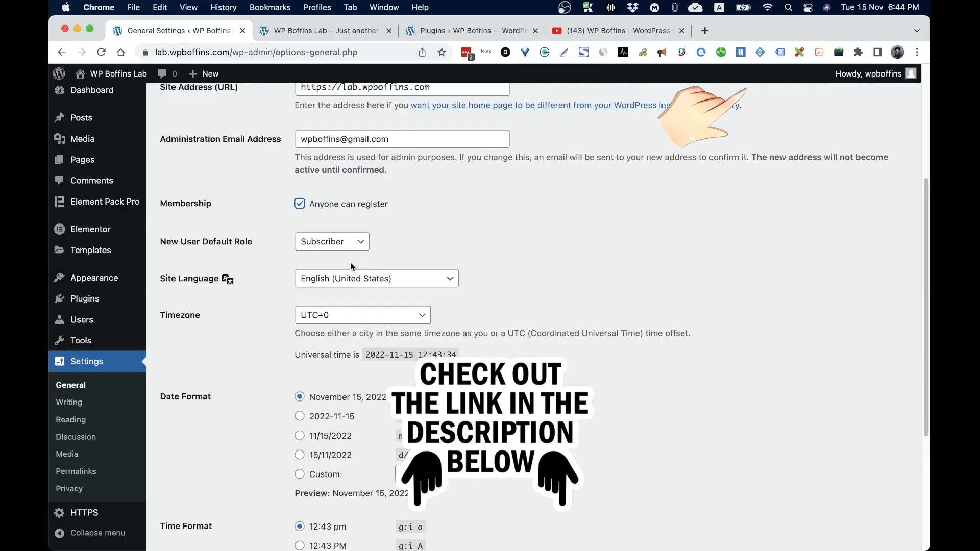
Examine the options for New User Default Role and Site Language without changing either setting
click(312, 241)
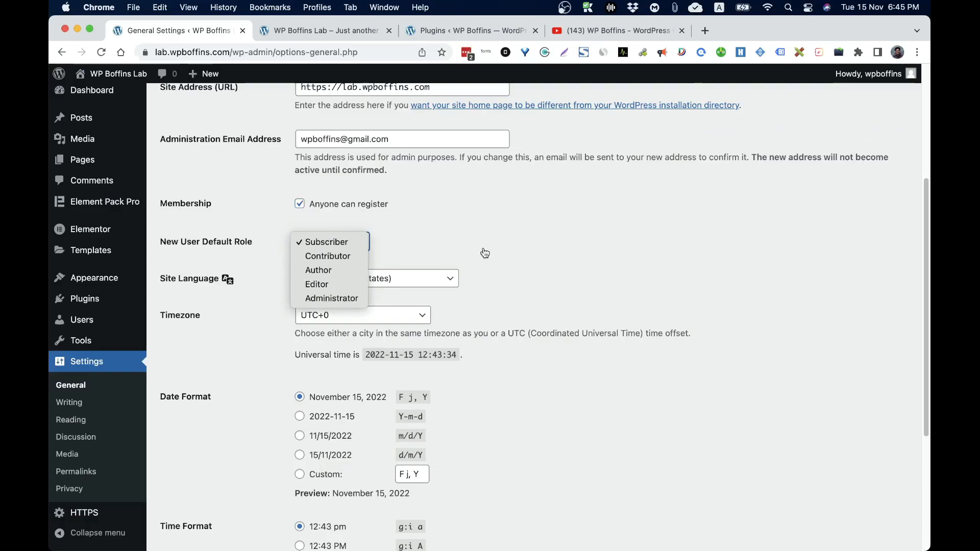
click(485, 253)
click(337, 244)
click(511, 235)
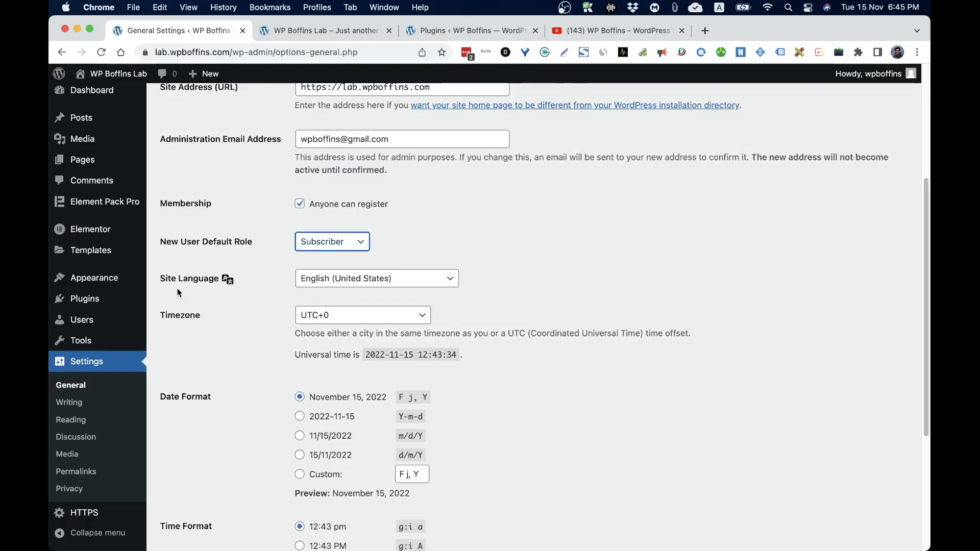
click(367, 278)
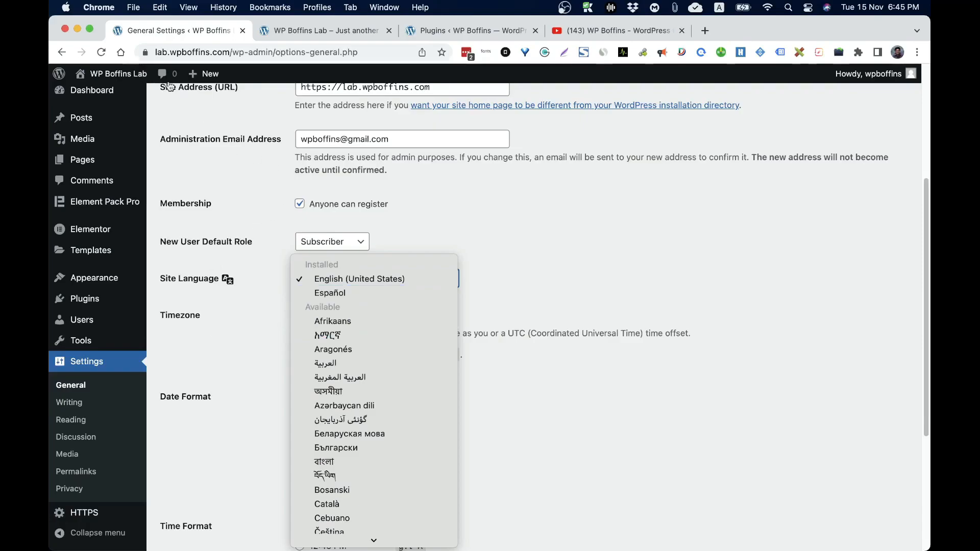
click(231, 110)
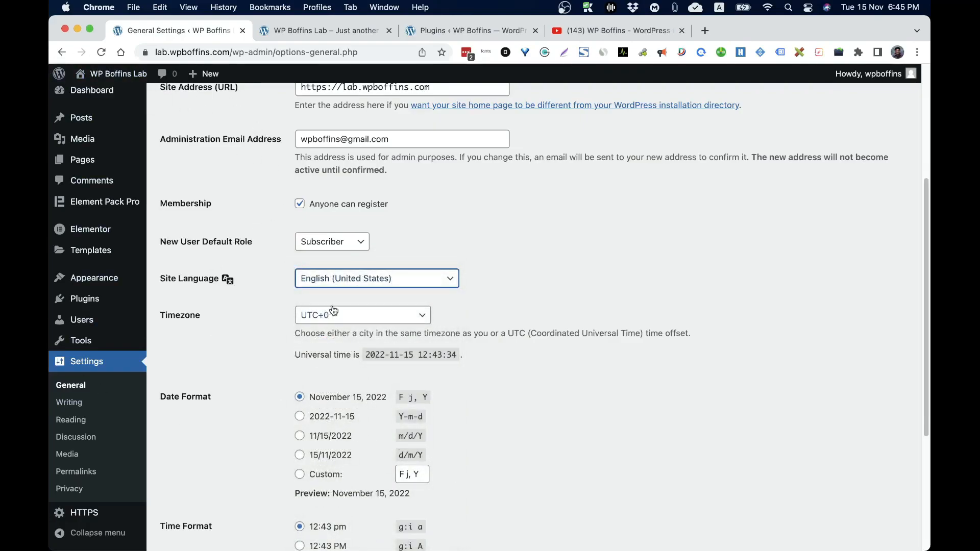
Set the Site Language to বাংলা and save the general settings
click(351, 279)
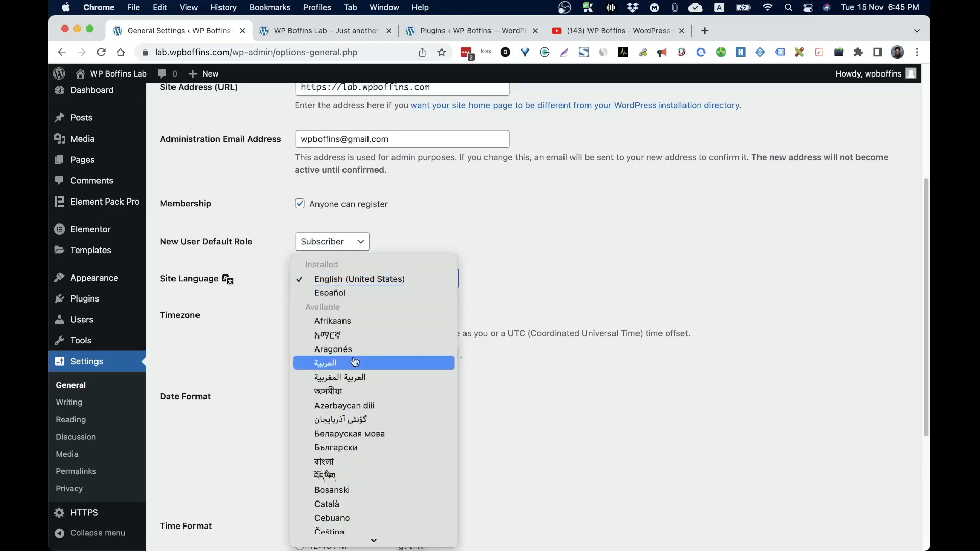
click(356, 469)
scroll(605, 395, down, 5)
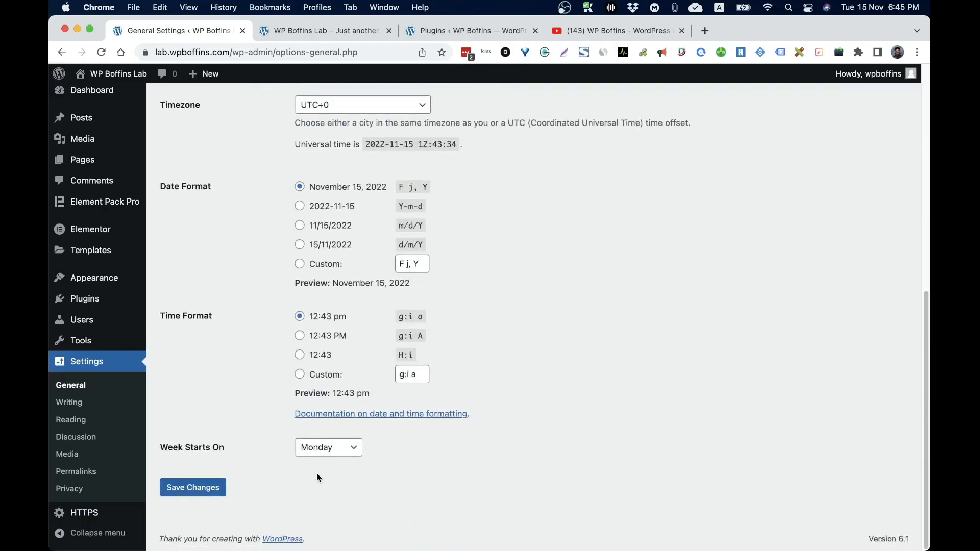
click(189, 487)
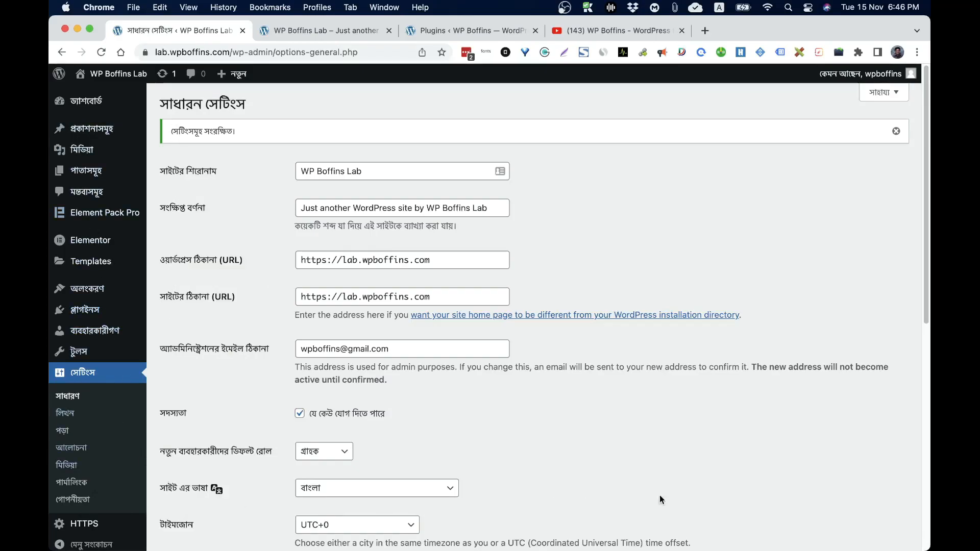
Set the Site Language back to English (United States) and save the general settings
scroll(693, 404, down, 3)
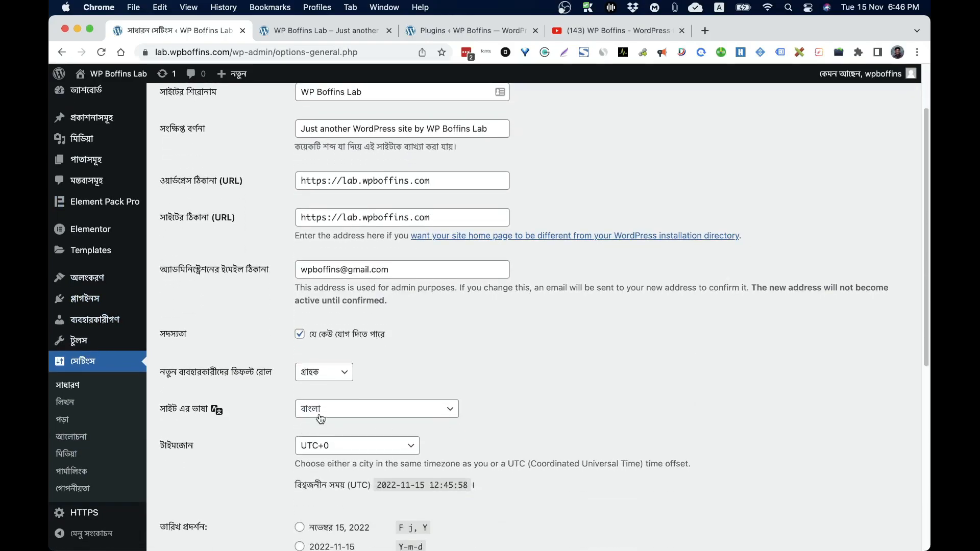
click(383, 408)
click(380, 396)
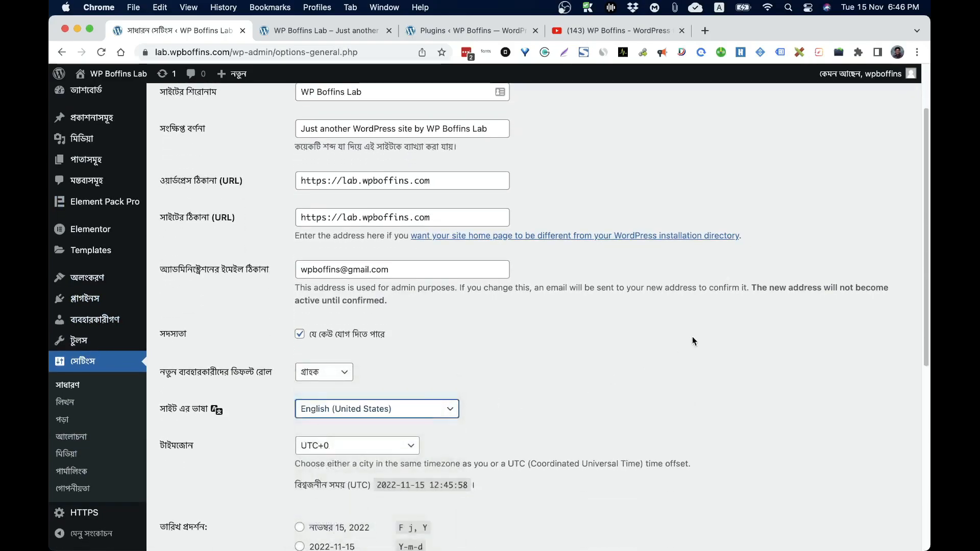
scroll(692, 336, down, 10)
click(228, 487)
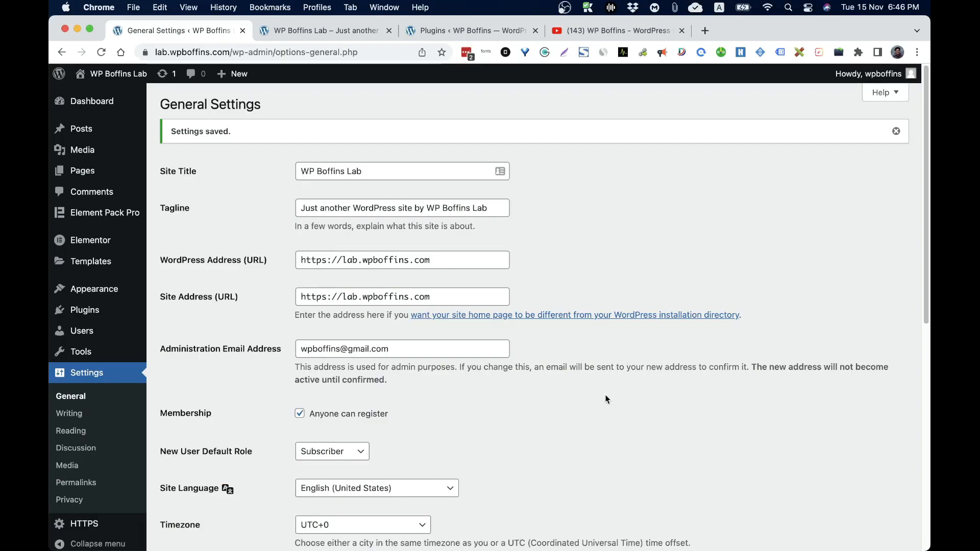
Examine the available UTC offsets for the Timezone setting without choosing a different one
scroll(592, 411, down, 8)
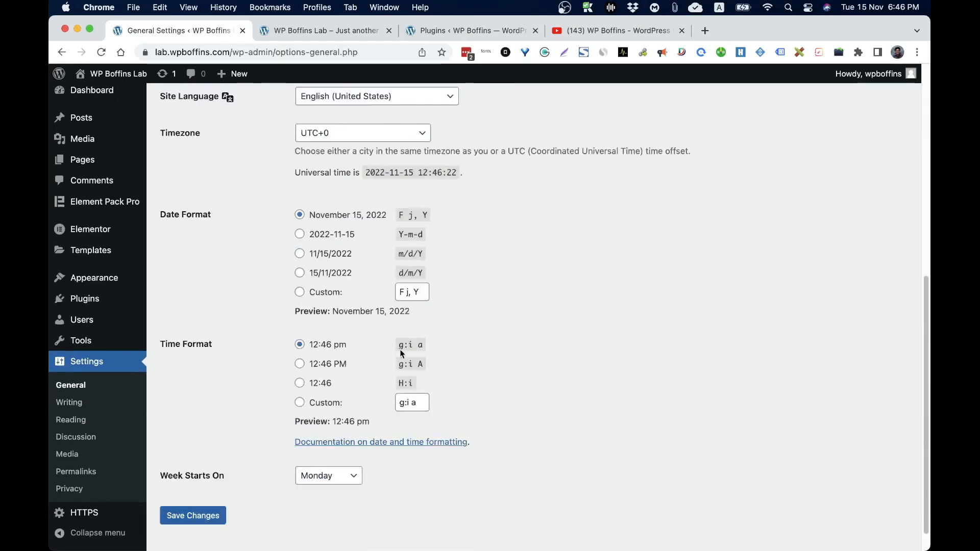
scroll(416, 360, up, 4)
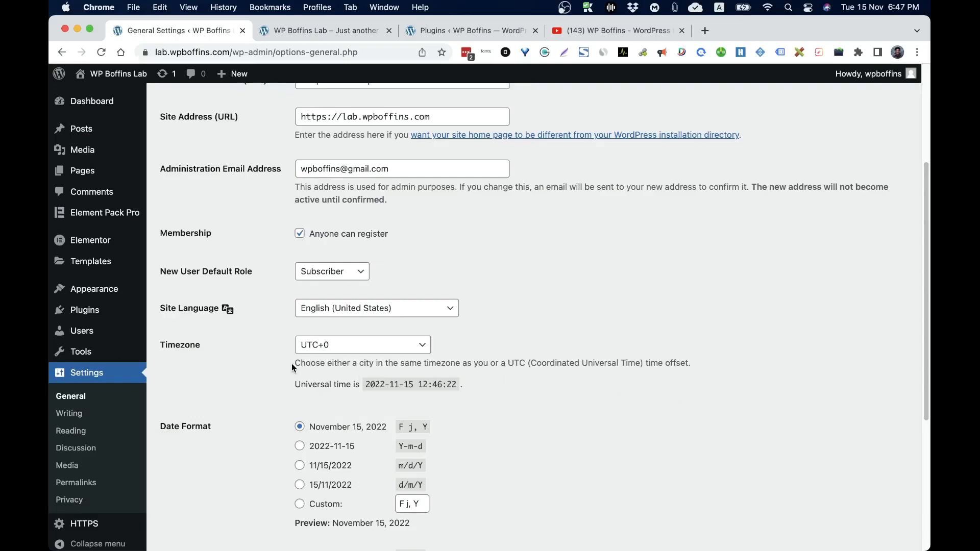
click(332, 349)
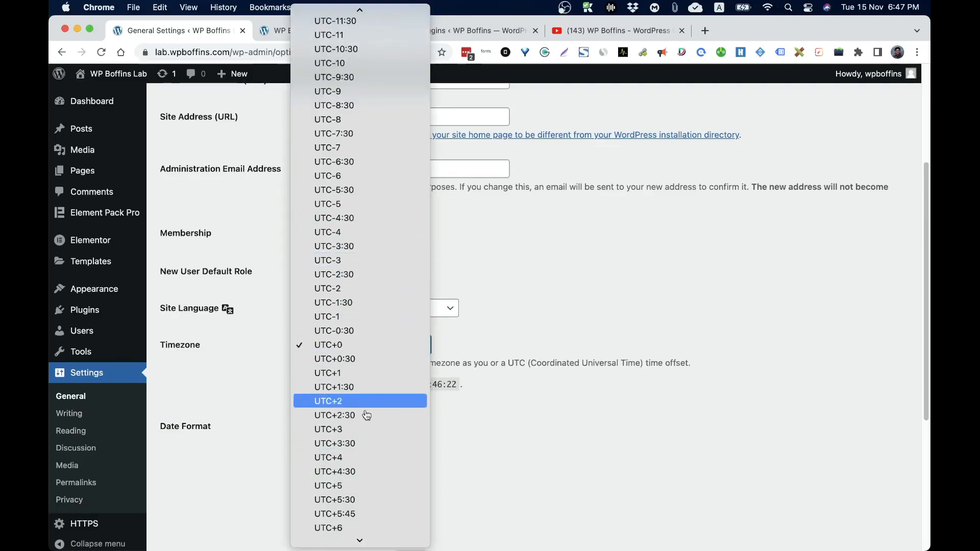
click(669, 398)
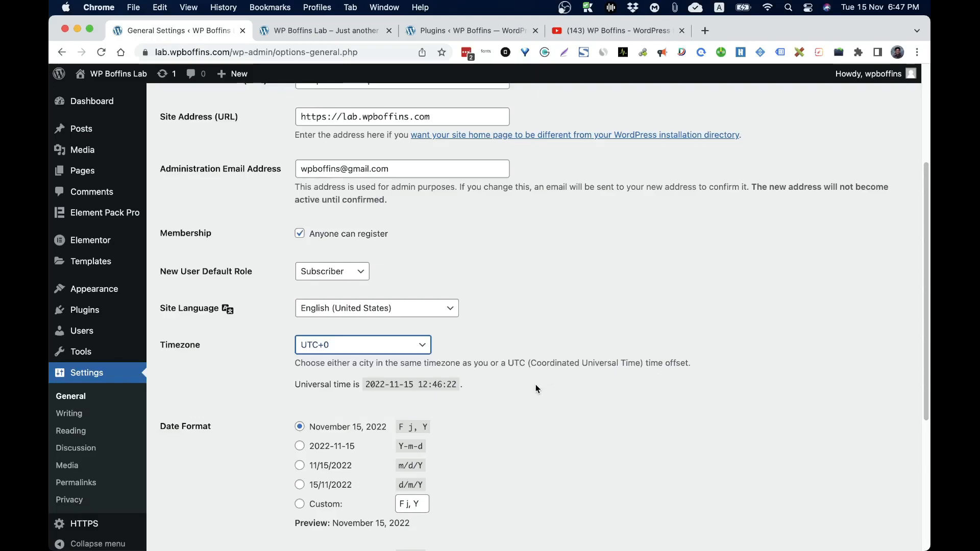
Try the Custom and Y-m-d date formats, and set the Date Format back to F j, Y
scroll(589, 351, down, 3)
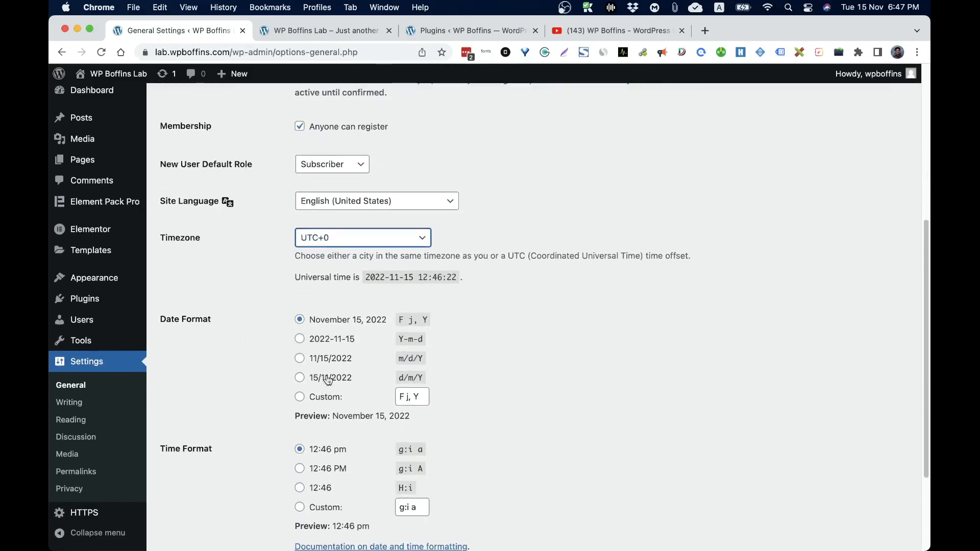
click(321, 397)
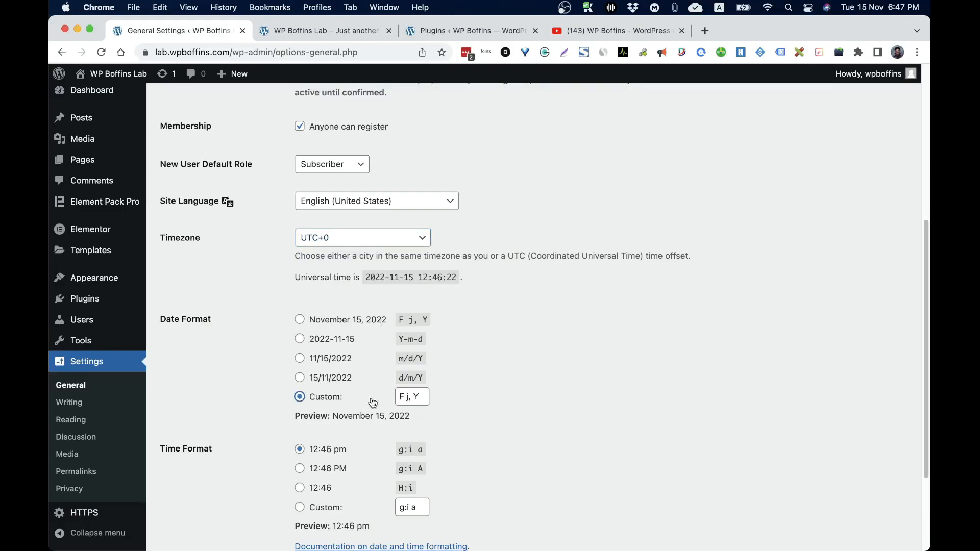
scroll(543, 376, down, 3)
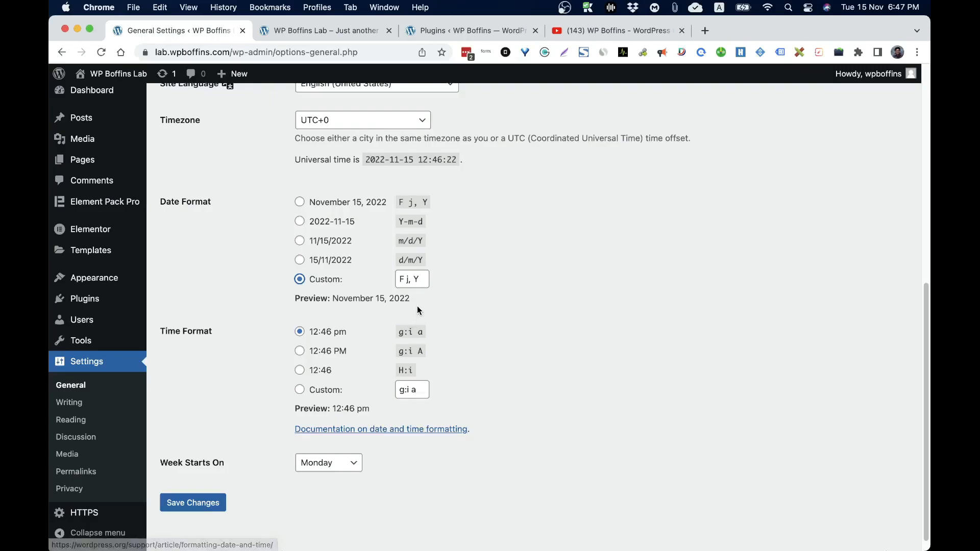
click(320, 203)
click(327, 223)
click(336, 204)
click(327, 227)
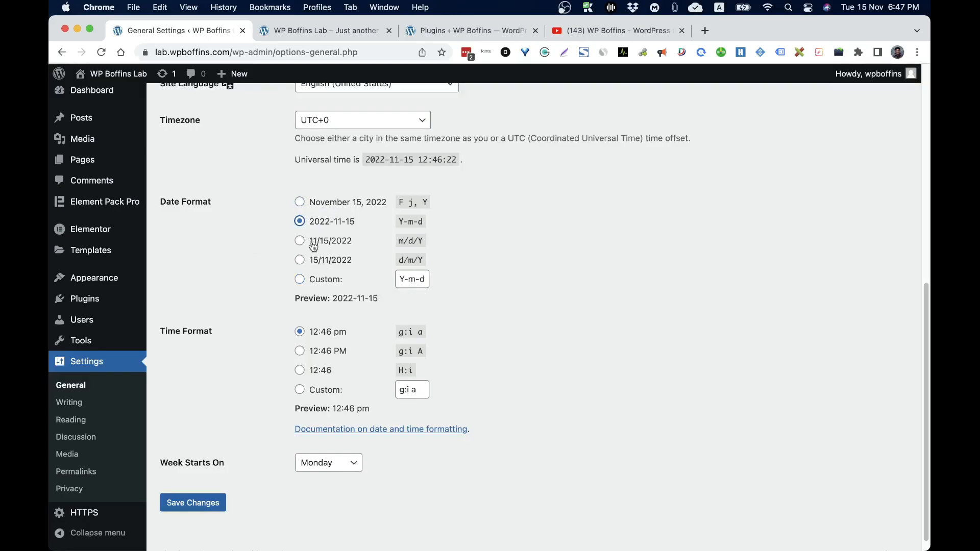
click(338, 208)
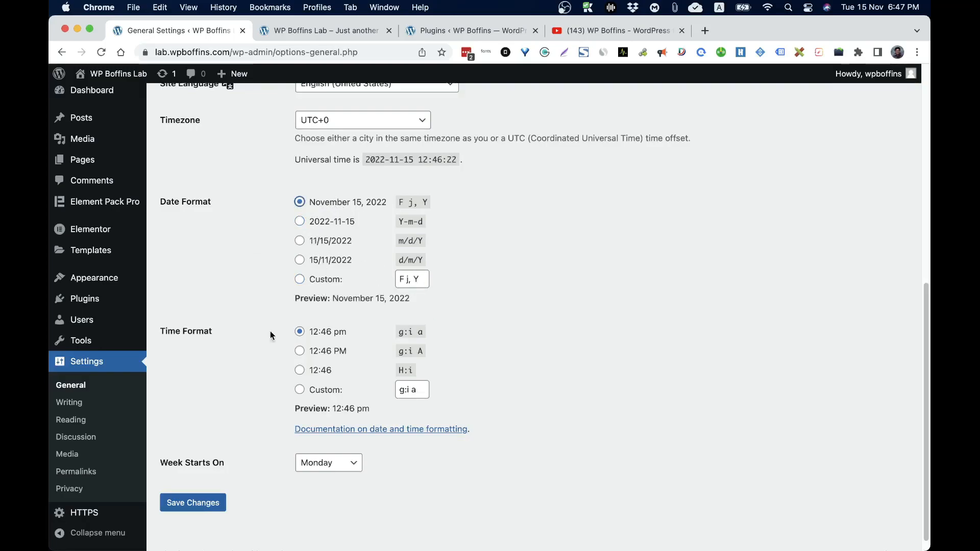
Try the H:i and g:i A time formats, and set the Time Format back to g:i a
click(321, 371)
click(326, 350)
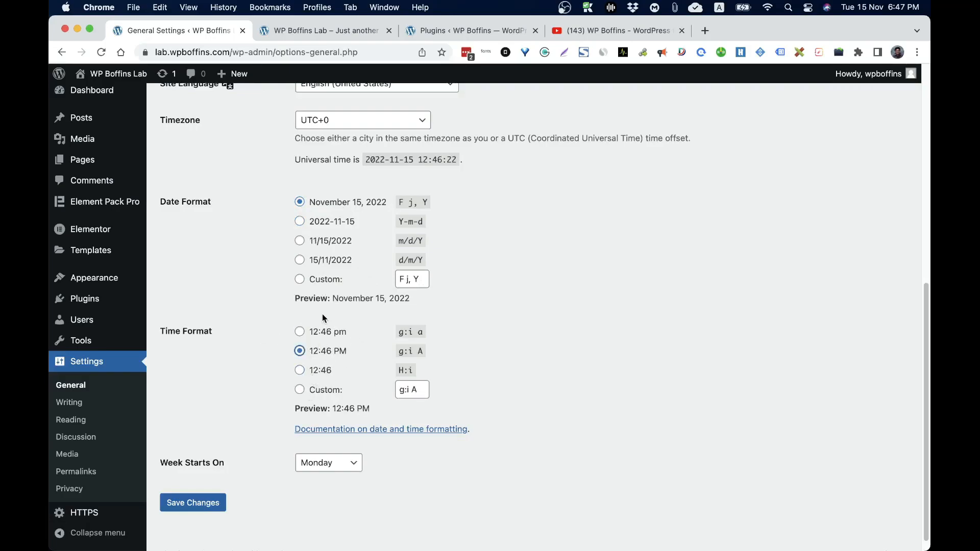
click(321, 330)
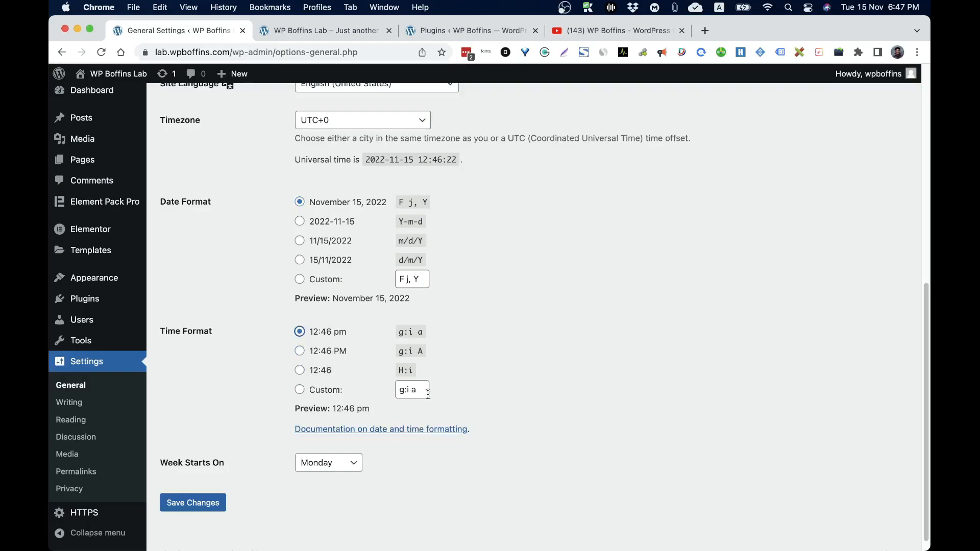
Open the documentation on date and time formatting to read about the format characters, and return to General Settings
click(379, 435)
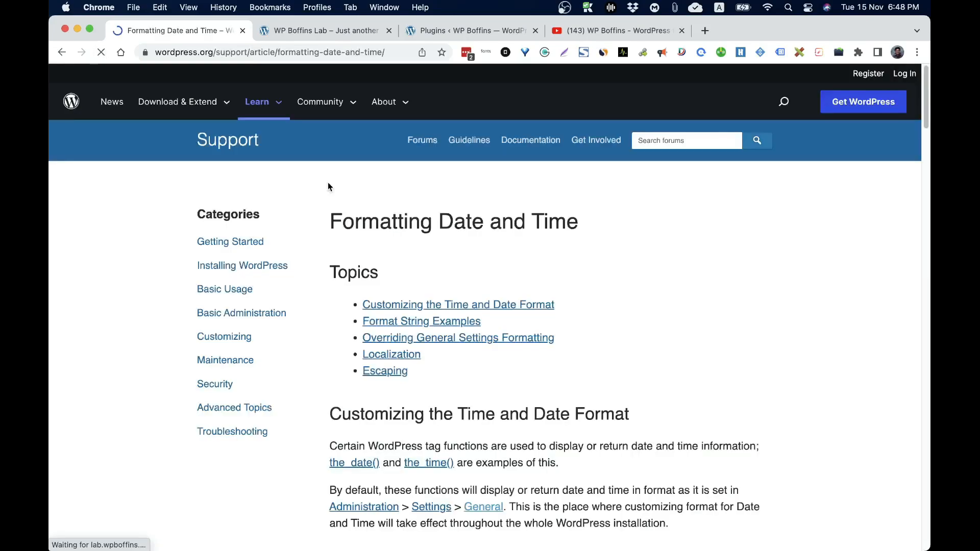
scroll(323, 291, down, 10)
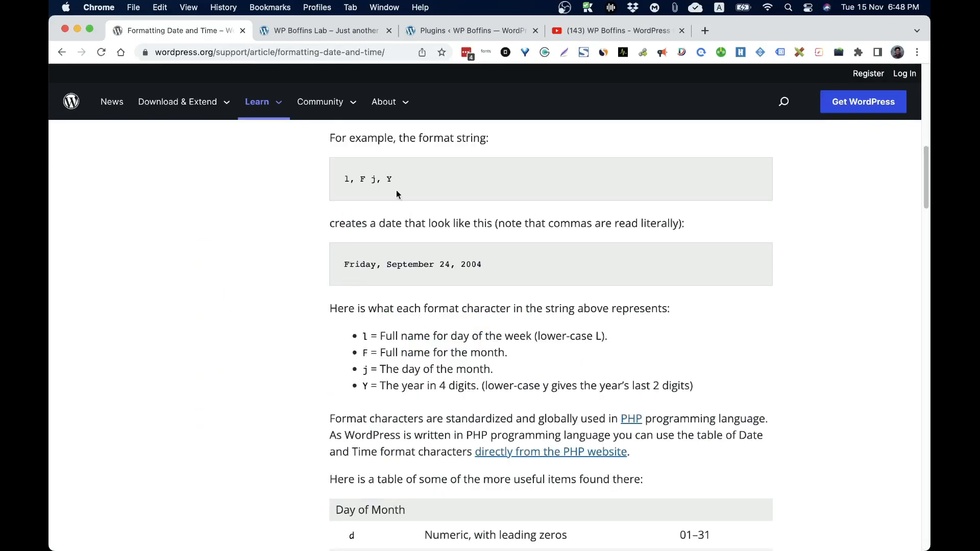
click(62, 52)
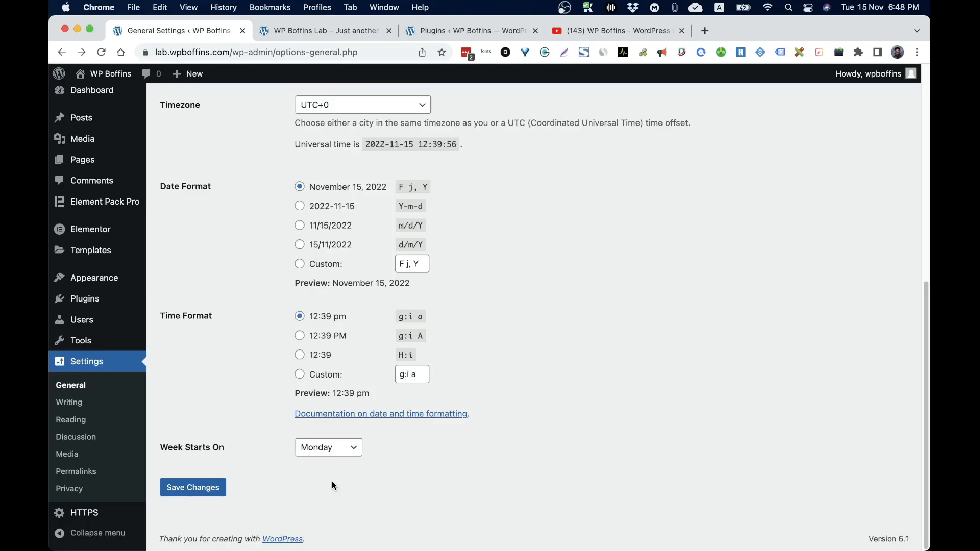
Save the General Settings
scroll(243, 495, up, 1)
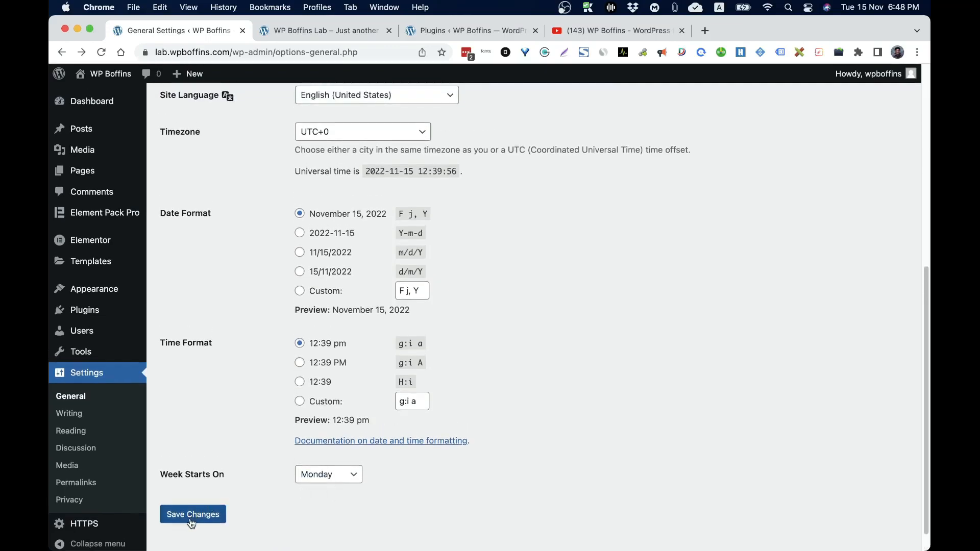
click(207, 515)
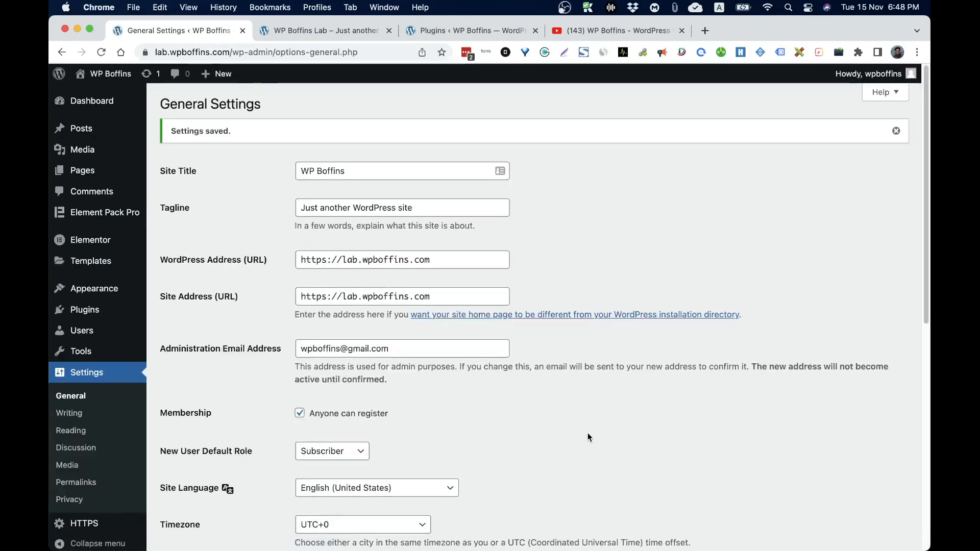
scroll(589, 437, down, 2)
Open the Writing Settings and examine the Default Post Category, Default Post Format and Post via email options without choosing different ones
click(69, 403)
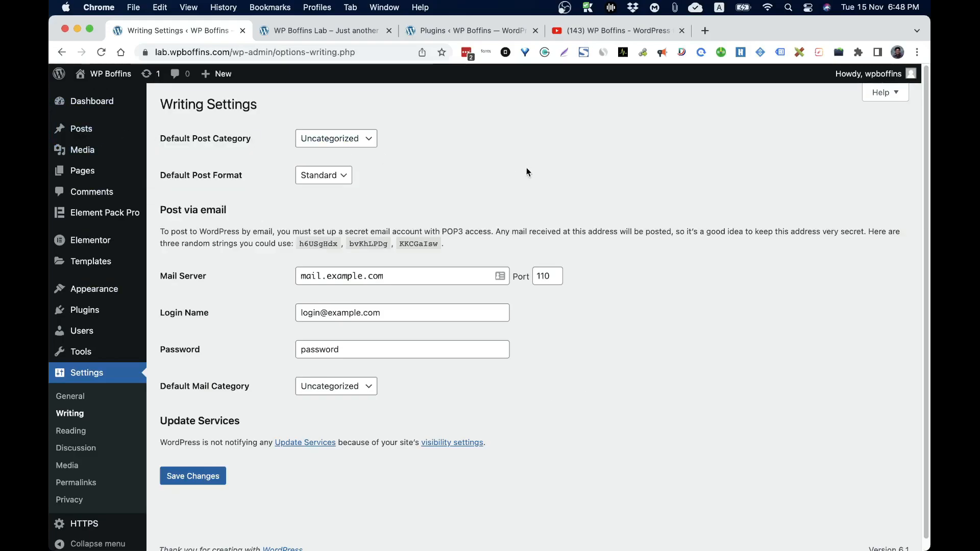
click(347, 143)
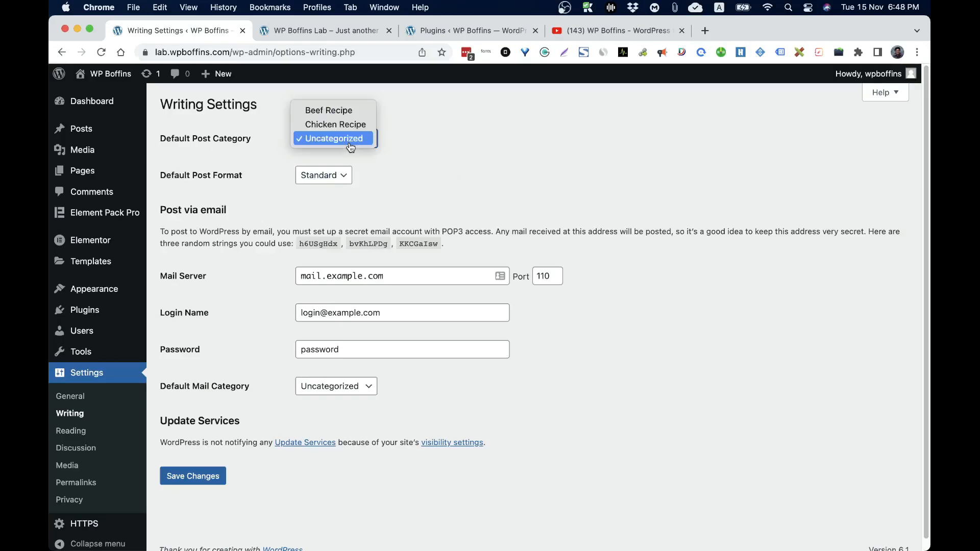
click(531, 182)
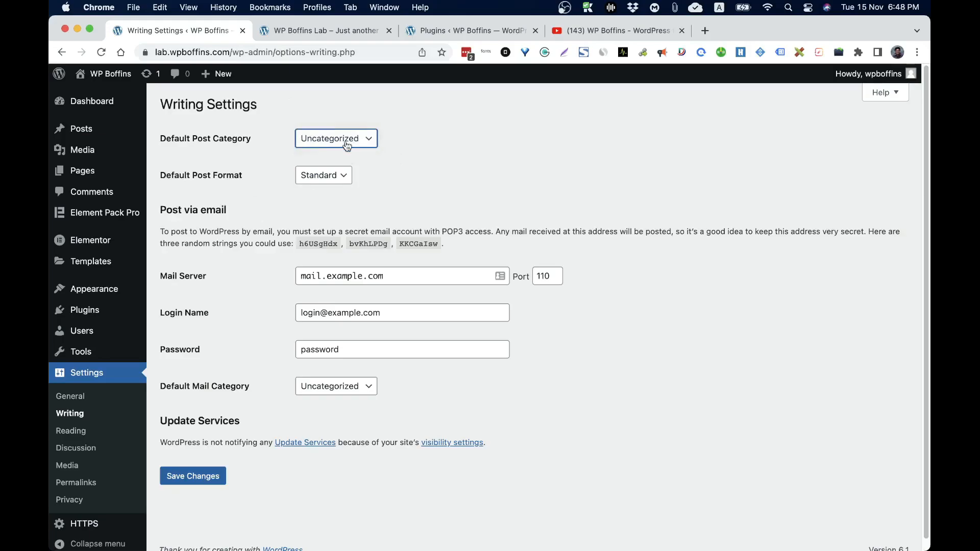
click(316, 149)
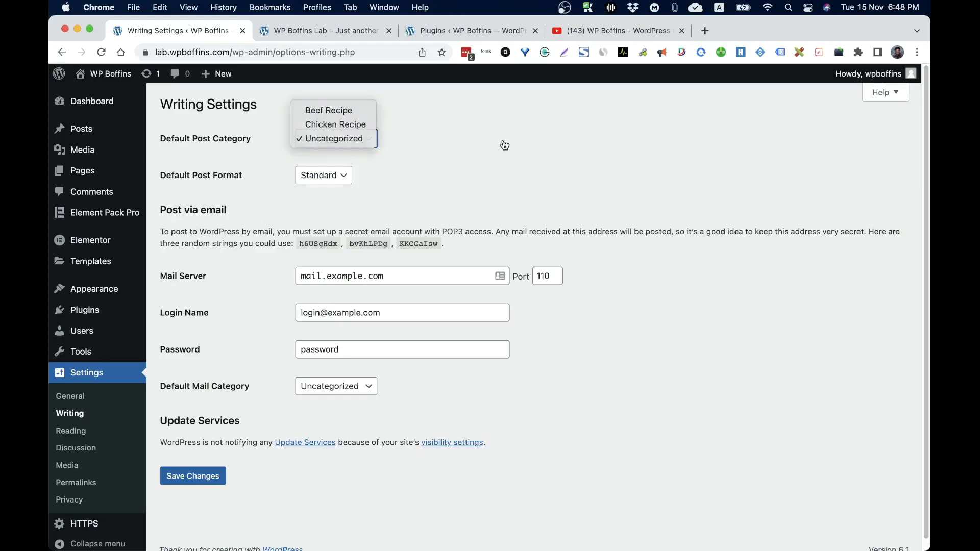
click(364, 153)
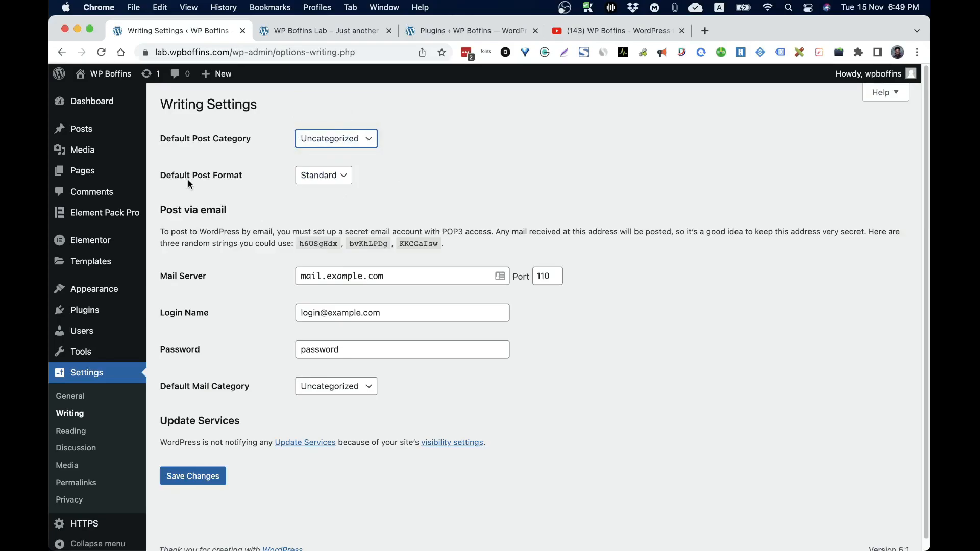
click(340, 177)
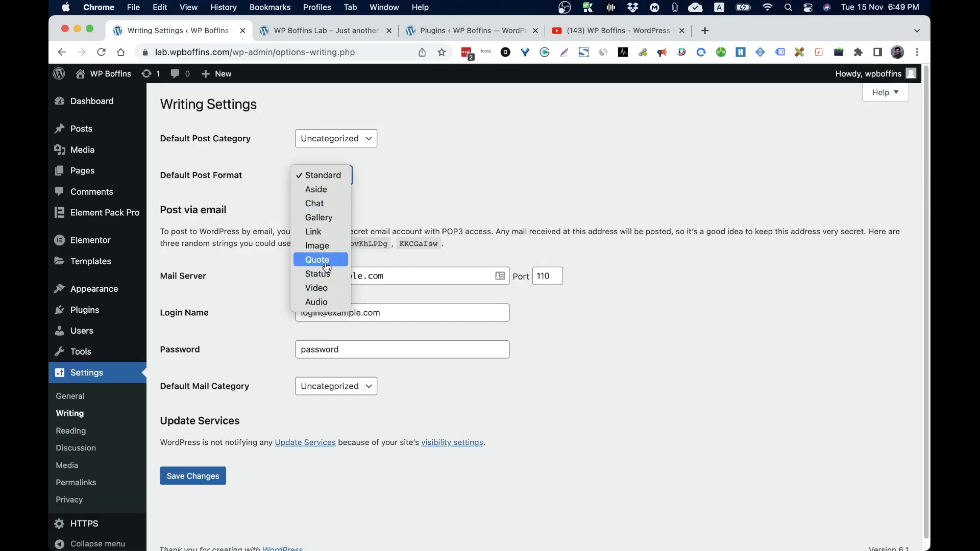
click(473, 173)
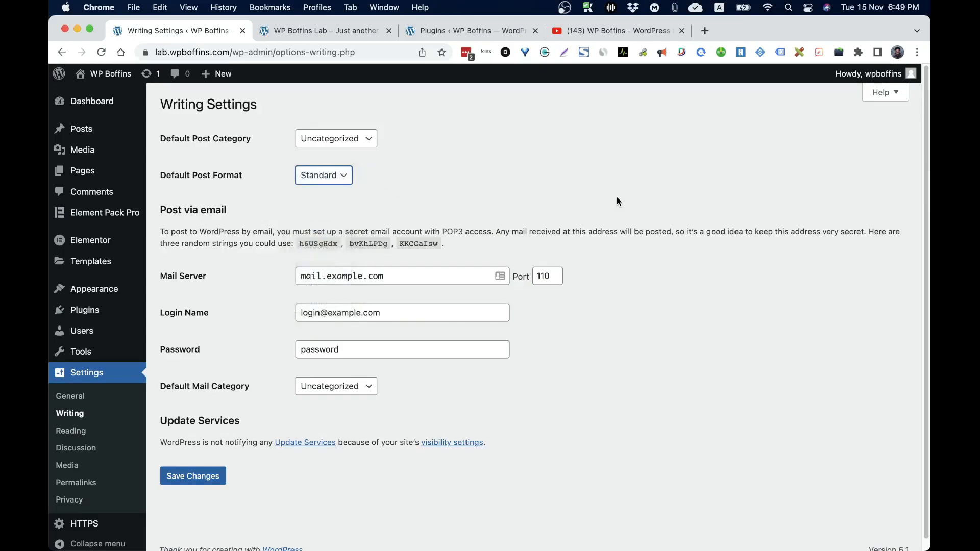
scroll(617, 197, down, 1)
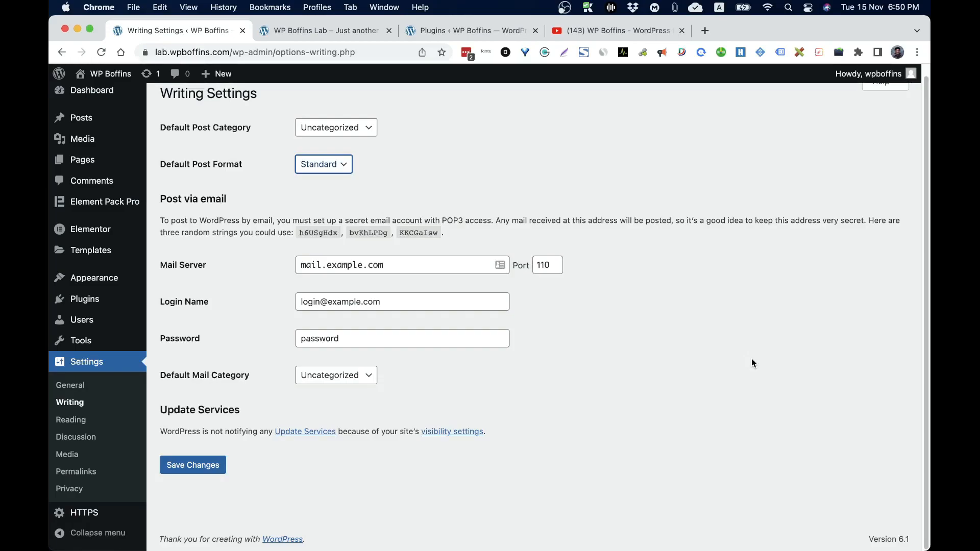
In the Reading Settings, make the homepage display the static page Elementor #16, with no posts page selected, and save
click(68, 427)
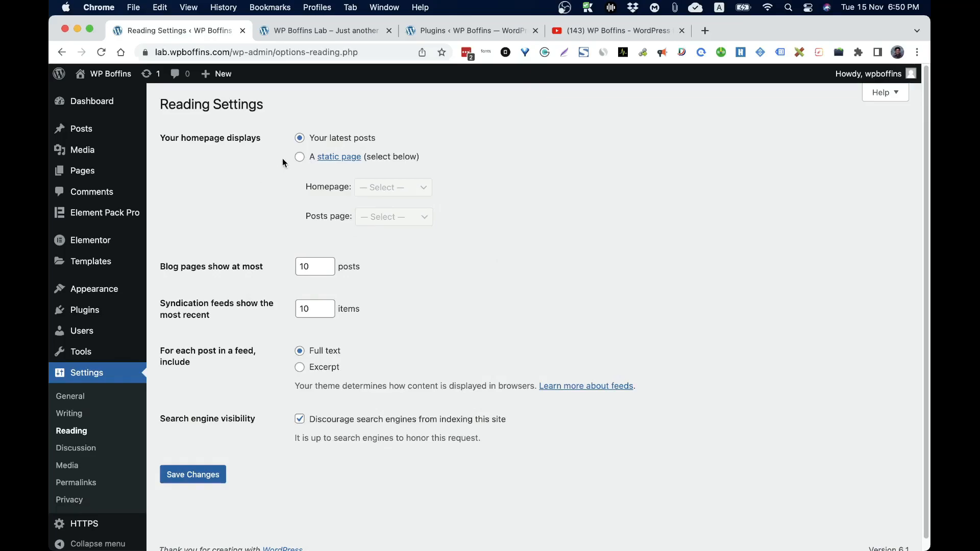
click(299, 158)
click(369, 185)
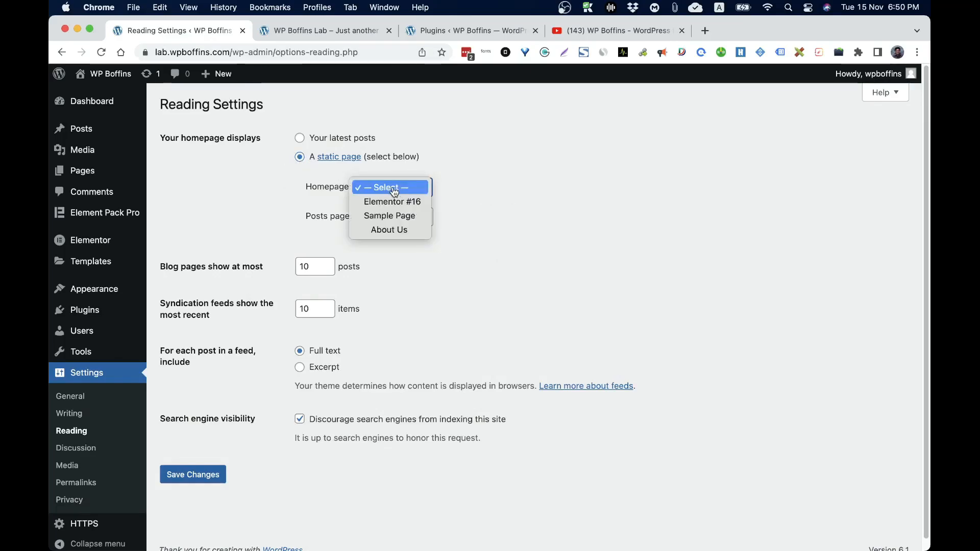
click(387, 207)
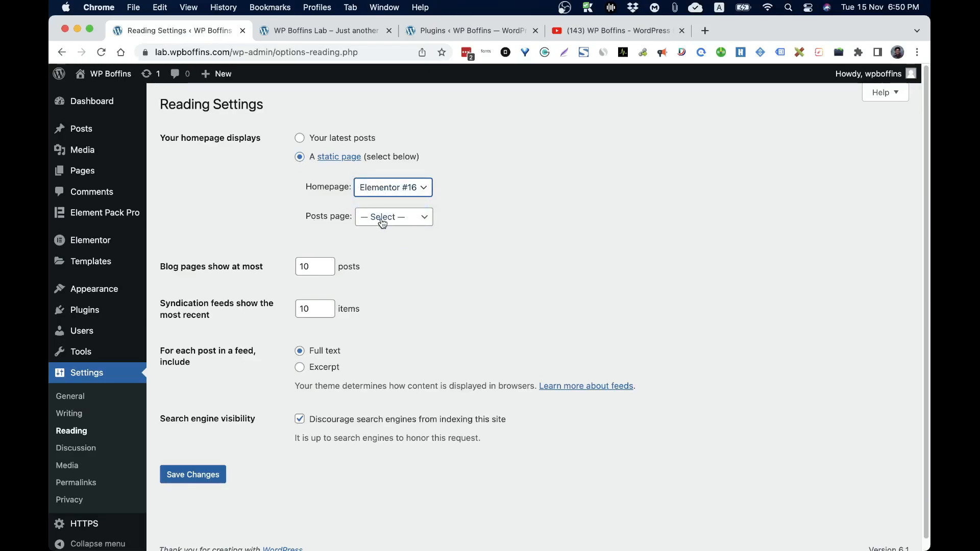
click(383, 218)
click(329, 236)
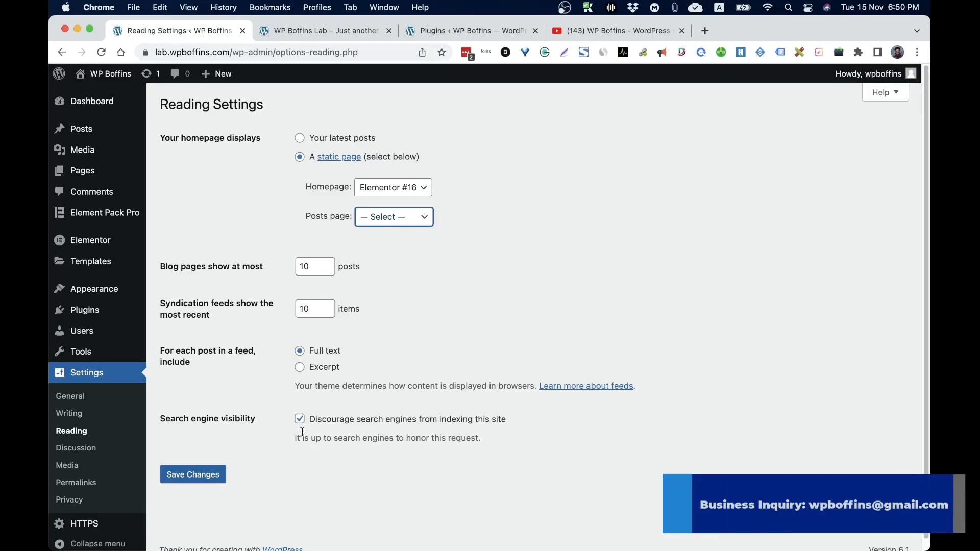
click(200, 475)
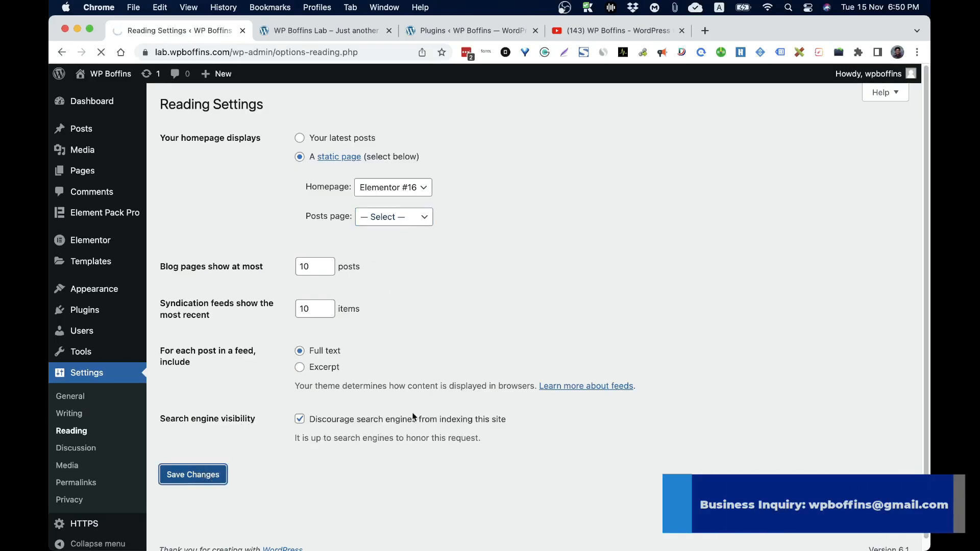
View the site's homepage at lab.wpboffins.com, removing the trailing /i/ from the address, and look through the whole page
click(308, 26)
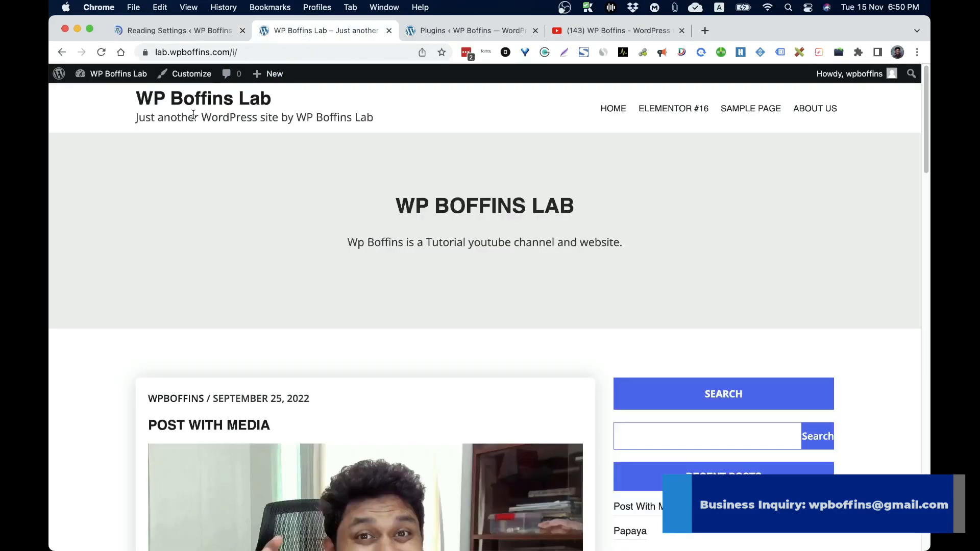
click(197, 102)
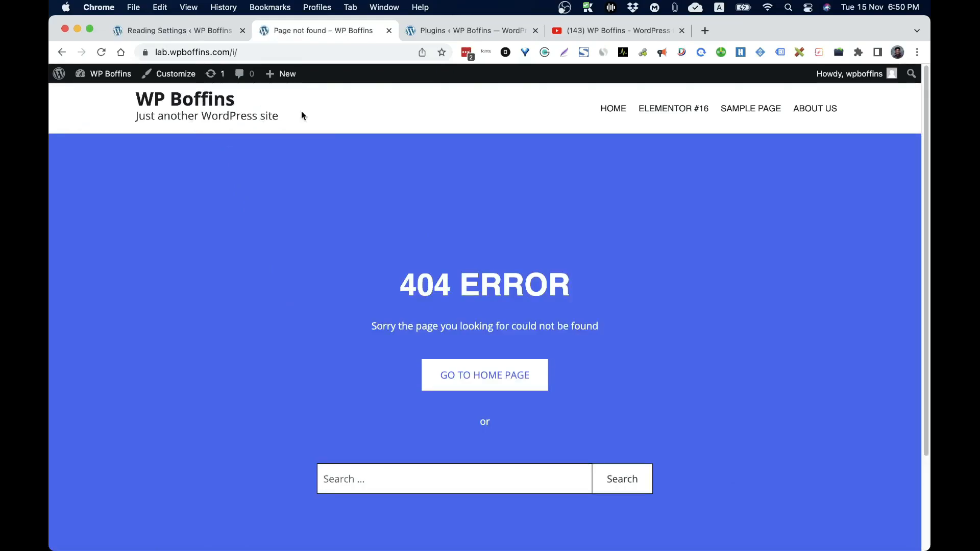
double_click(263, 52)
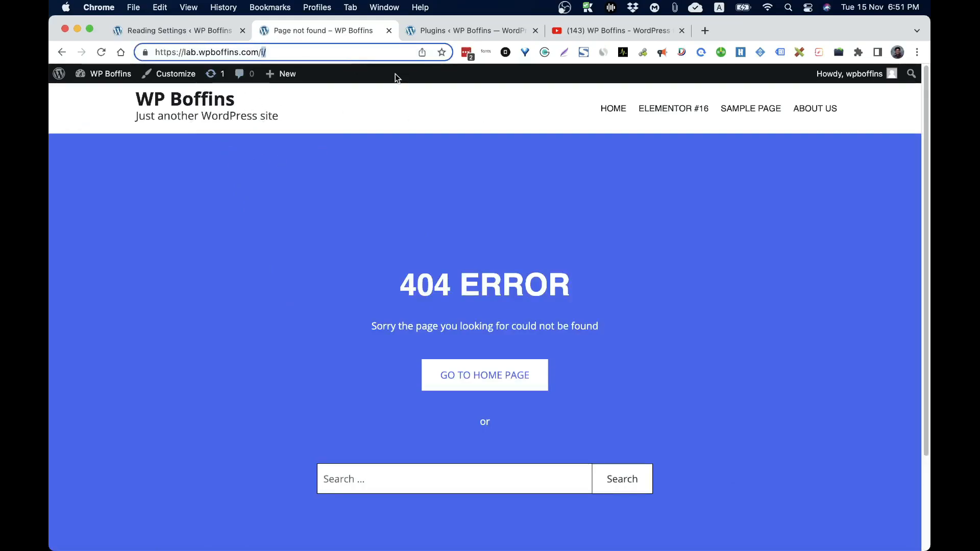
key(BackSpace)
key(Return)
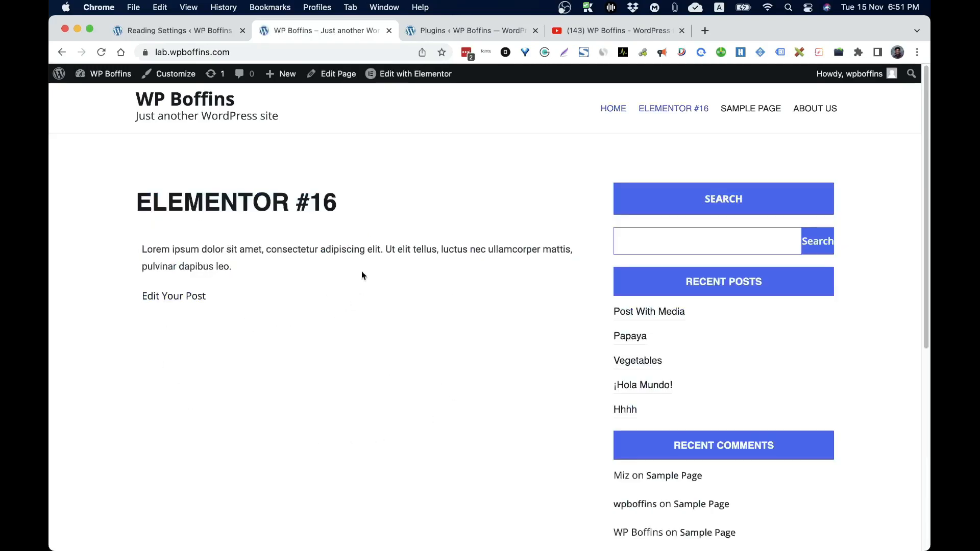
scroll(511, 273, down, 7)
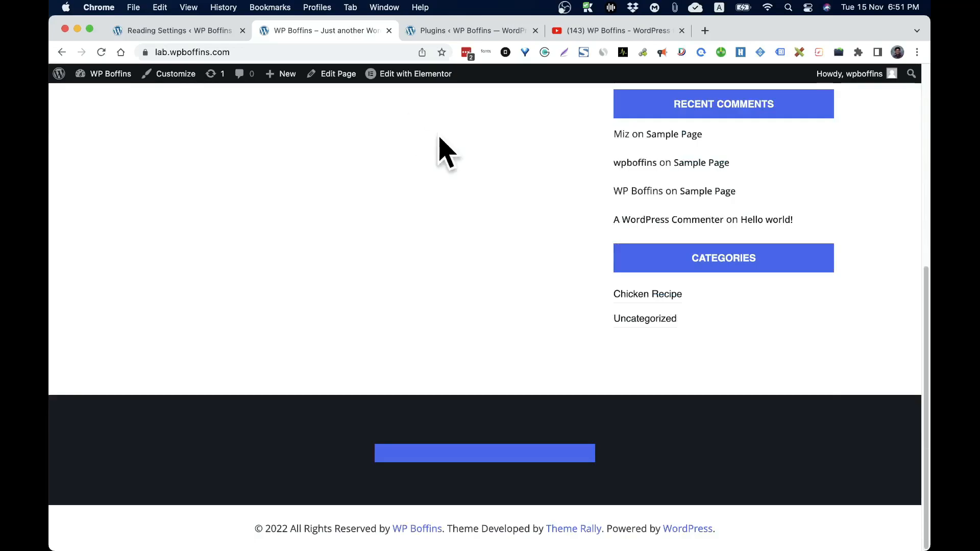
scroll(392, 247, up, 7)
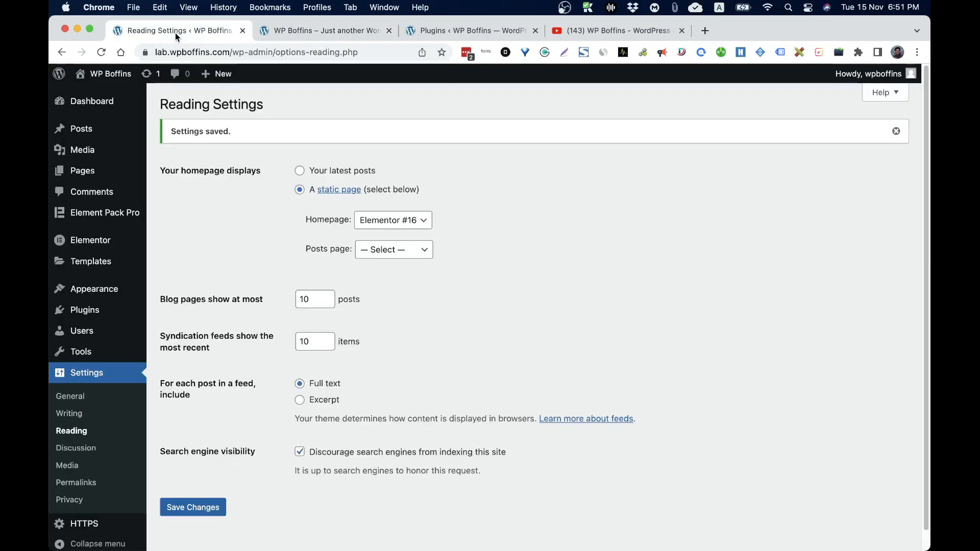
Set the homepage to display the latest posts in the Reading Settings, and save
click(176, 33)
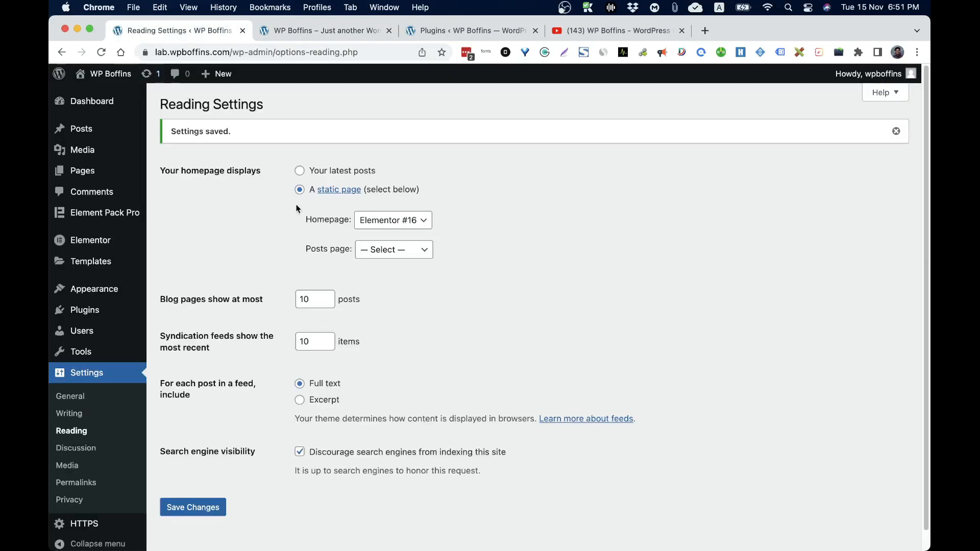
click(299, 174)
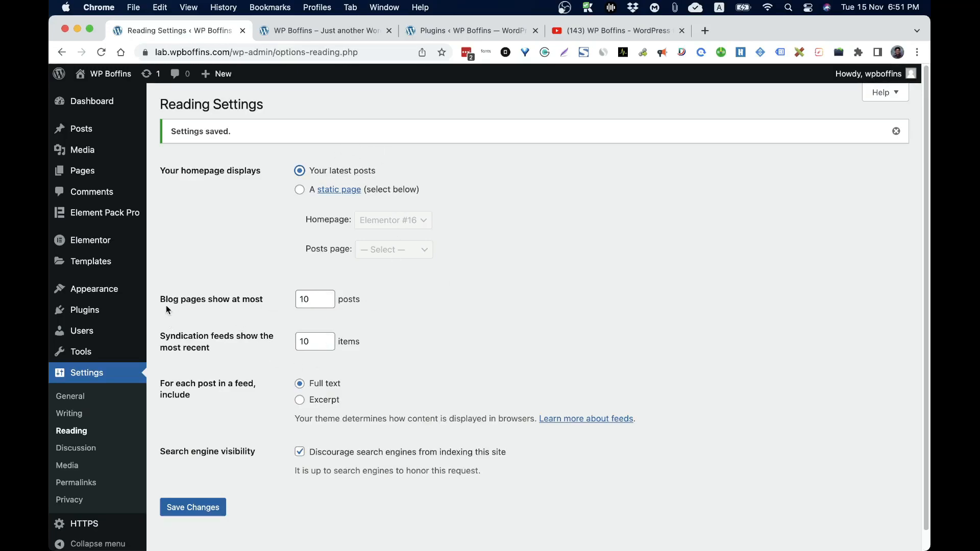
click(192, 506)
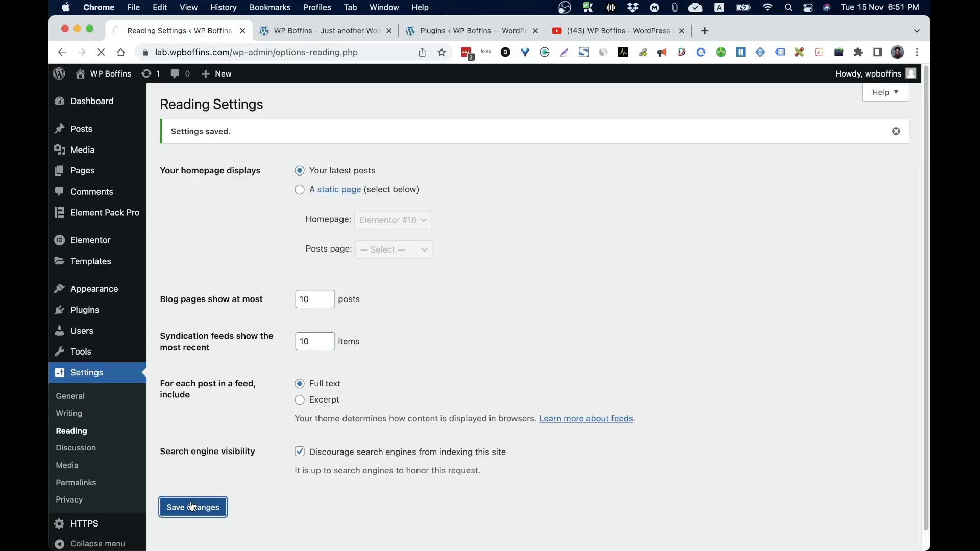
Open the site's homepage again and look through the posts listed on it
click(326, 31)
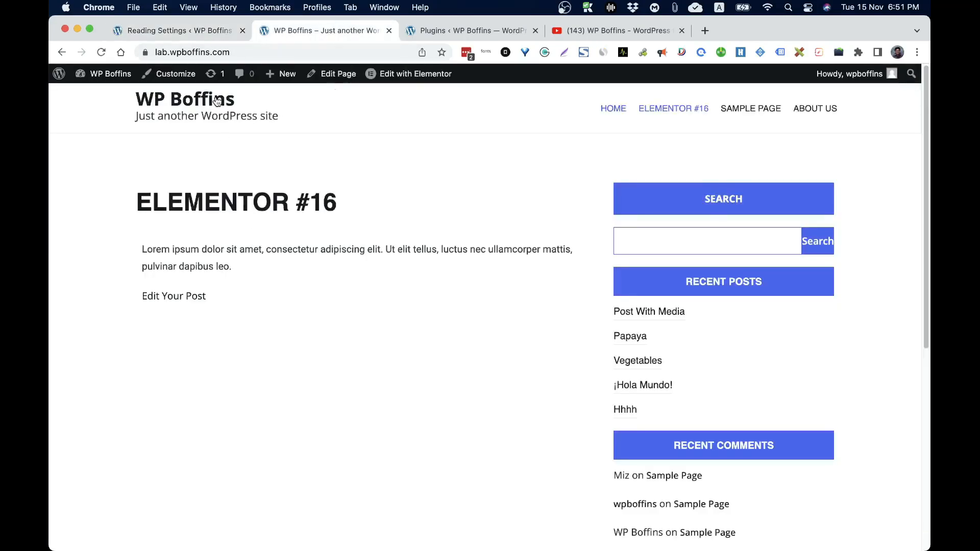
click(233, 98)
scroll(300, 359, down, 20)
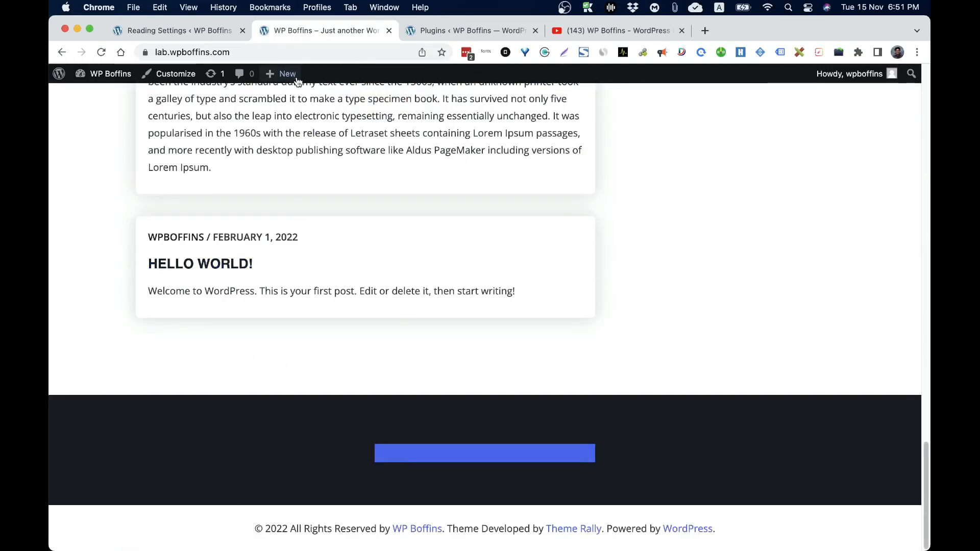
Set the Reading Settings to show at most 1 post per blog page, and save
click(206, 37)
drag(319, 302, 240, 300)
text(1)
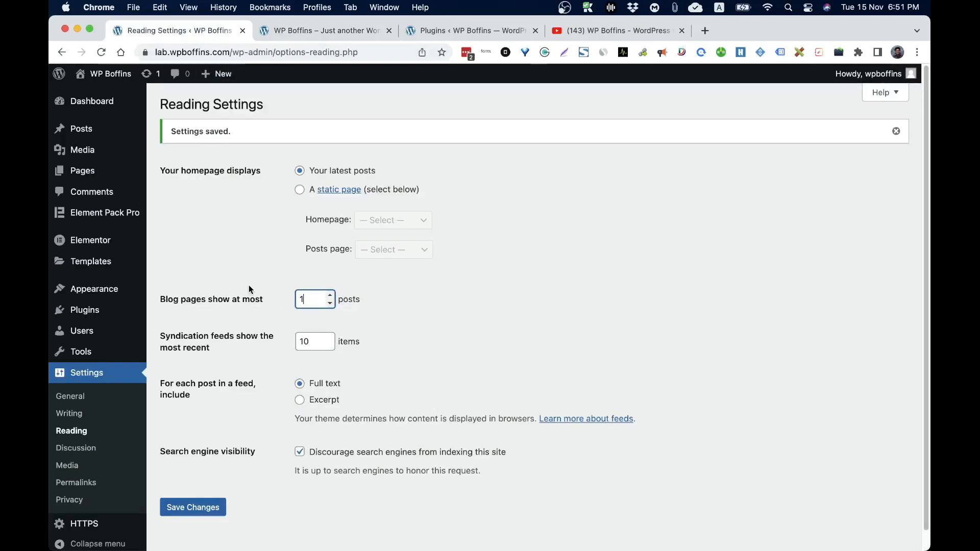
click(167, 507)
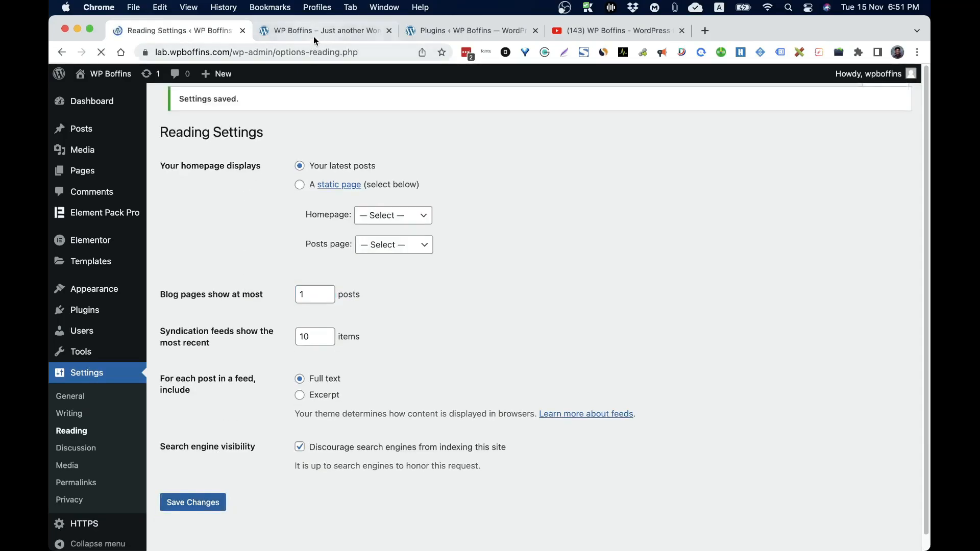
Reload the site's homepage and browse onward to page 3 of the posts
click(313, 30)
key(super+r)
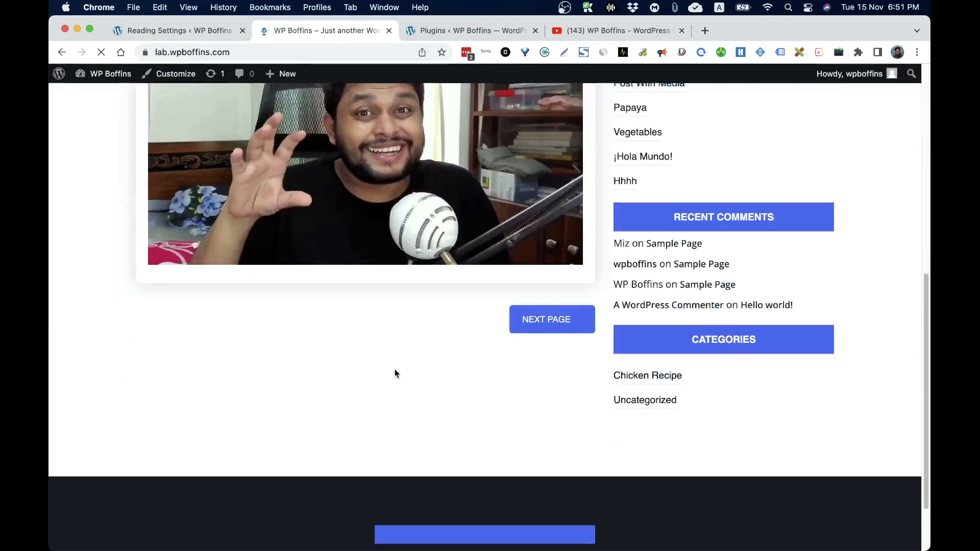
click(562, 318)
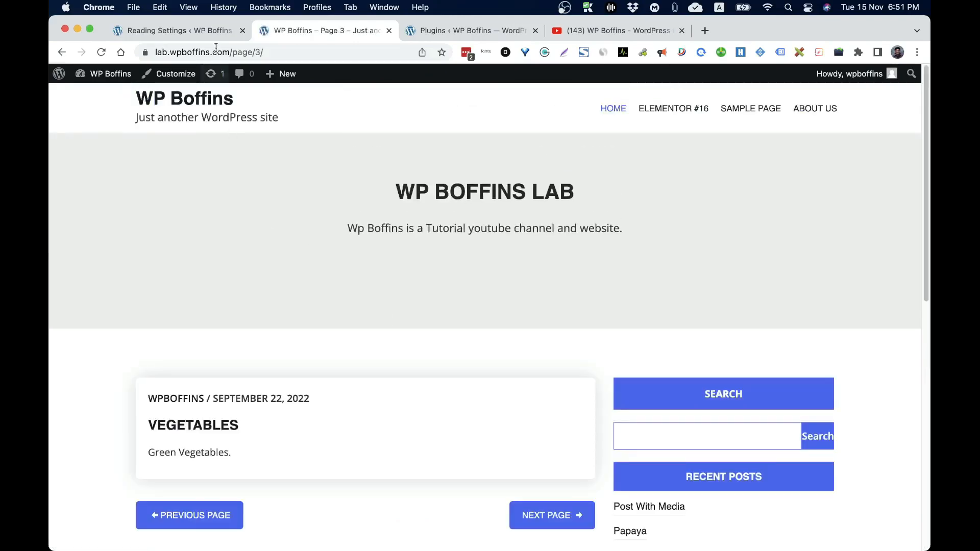
Set the maximum number of posts shown on blog pages to 10, and save the Reading Settings
click(179, 31)
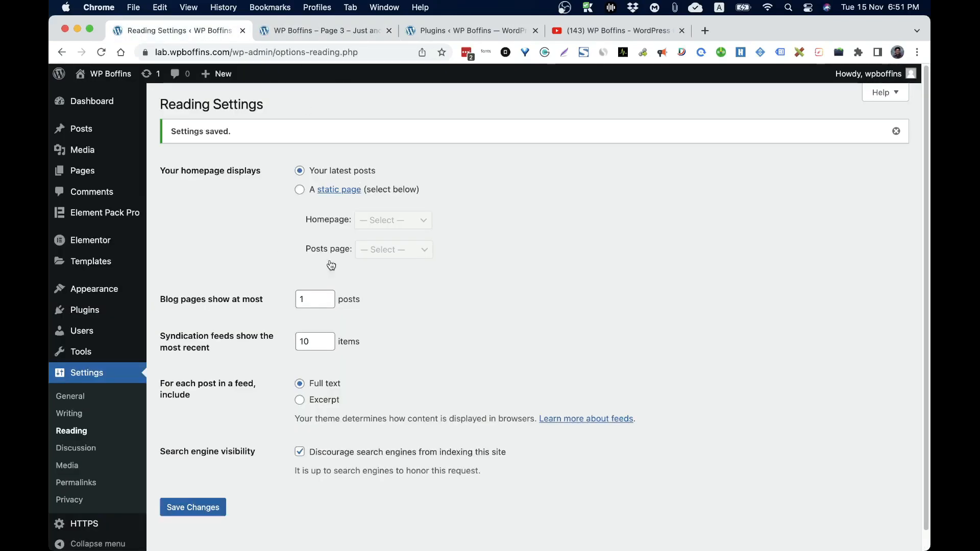
click(258, 300)
text(10)
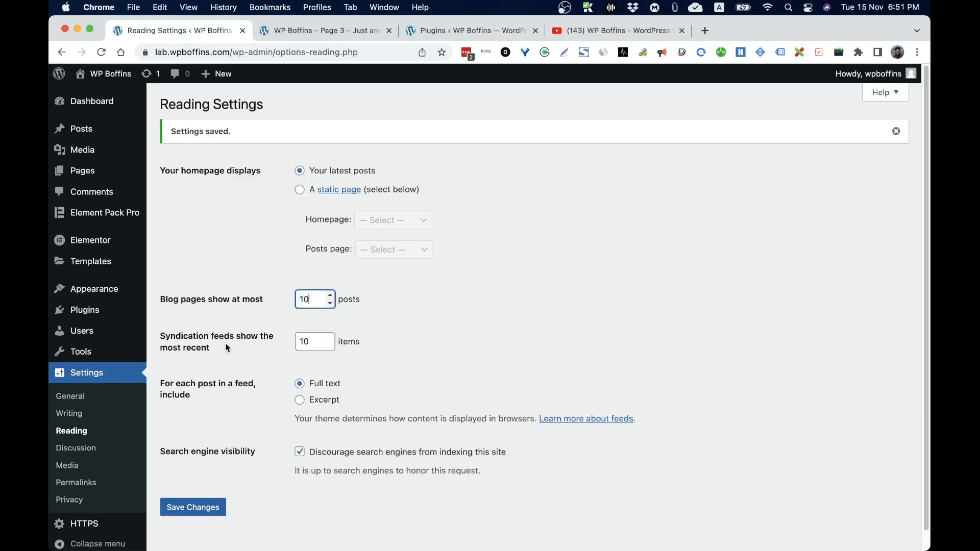
click(186, 507)
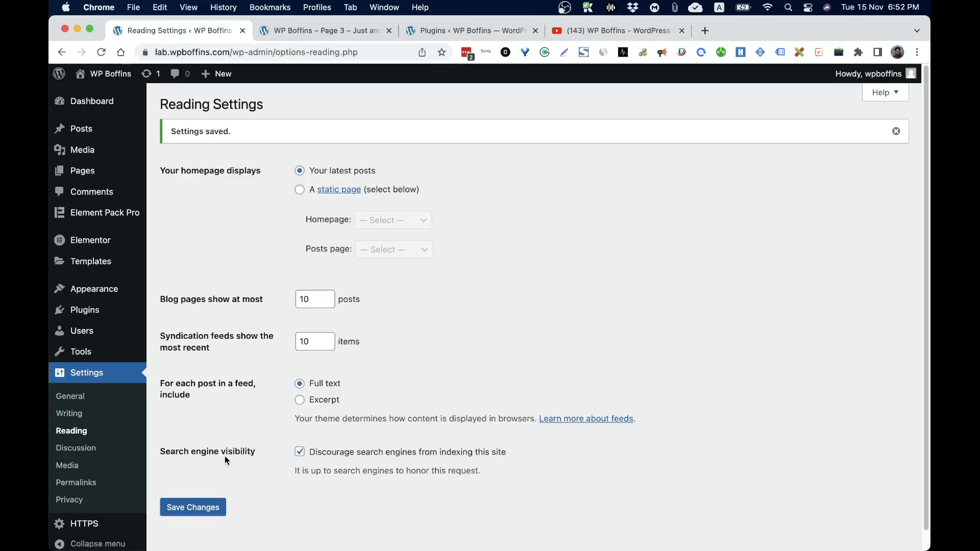
Keep the option to discourage search engines from indexing the site enabled, and save the Reading Settings
click(345, 454)
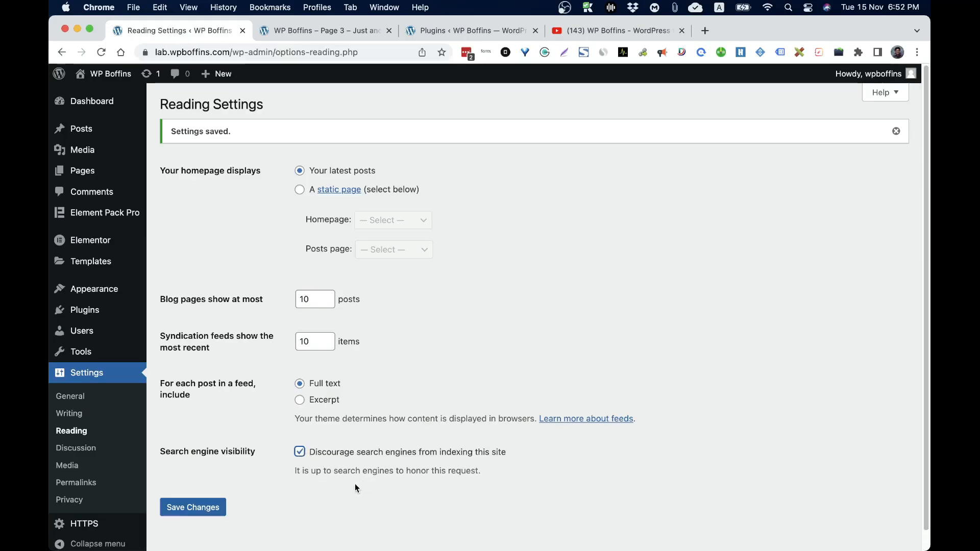
click(201, 510)
click(211, 509)
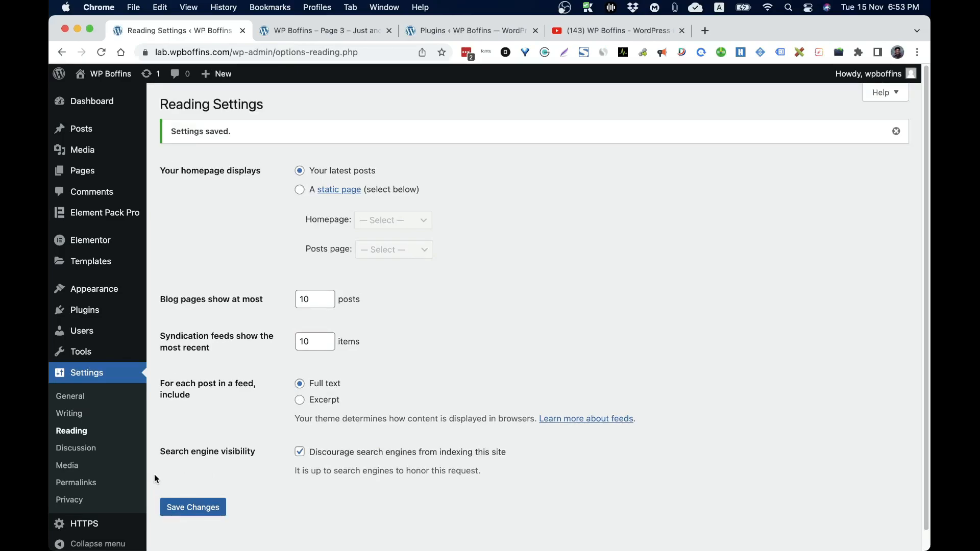
Open the Discussion Settings, and look at the comment form under the Post With Media post on the site
click(75, 449)
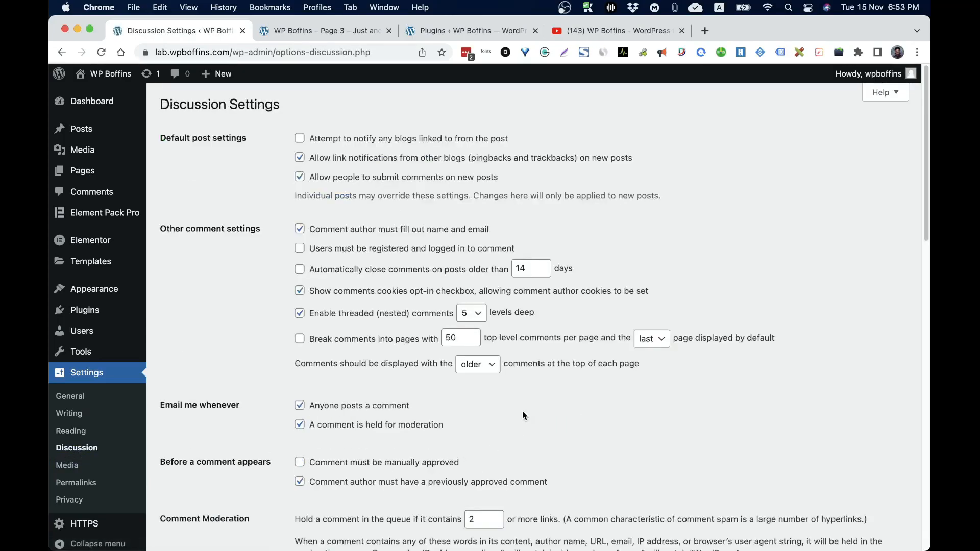
click(106, 74)
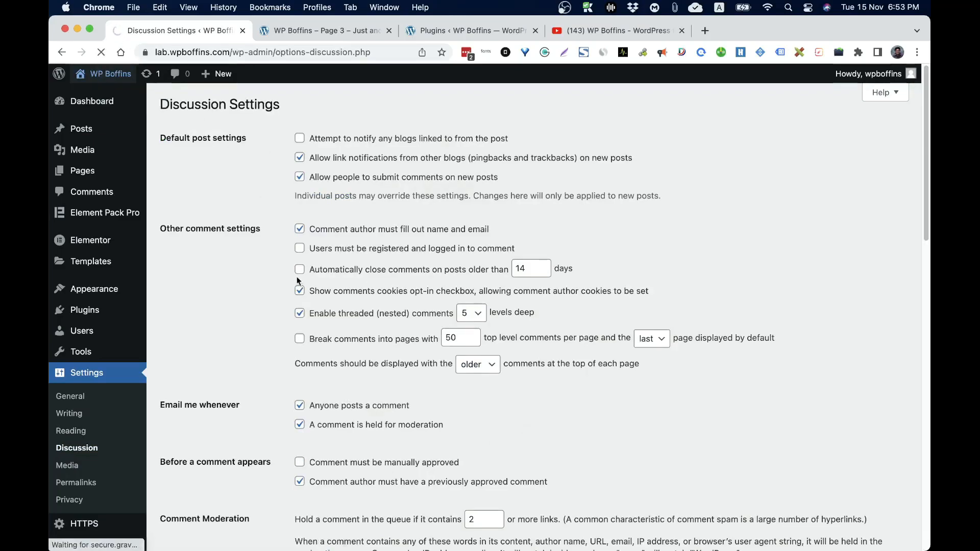
scroll(263, 278, down, 10)
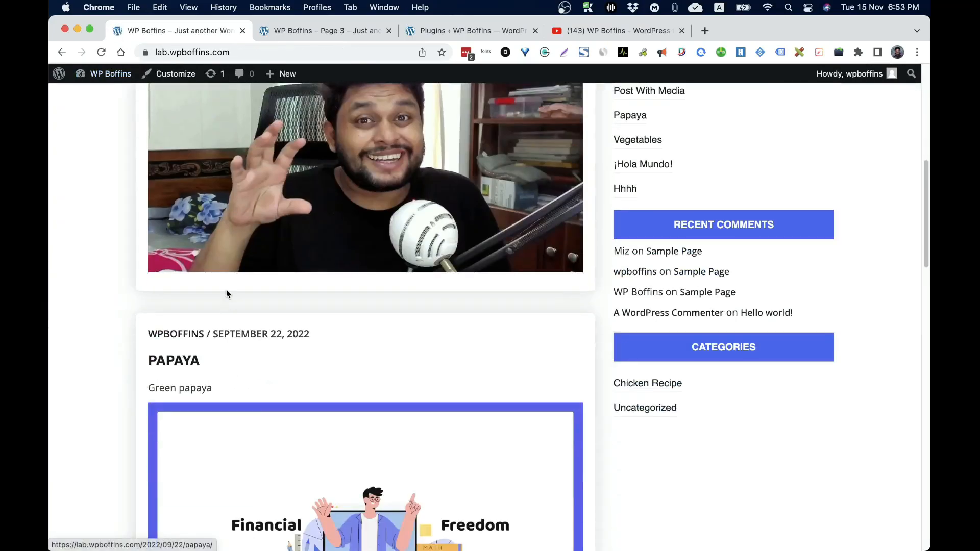
scroll(240, 163, up, 5)
click(235, 135)
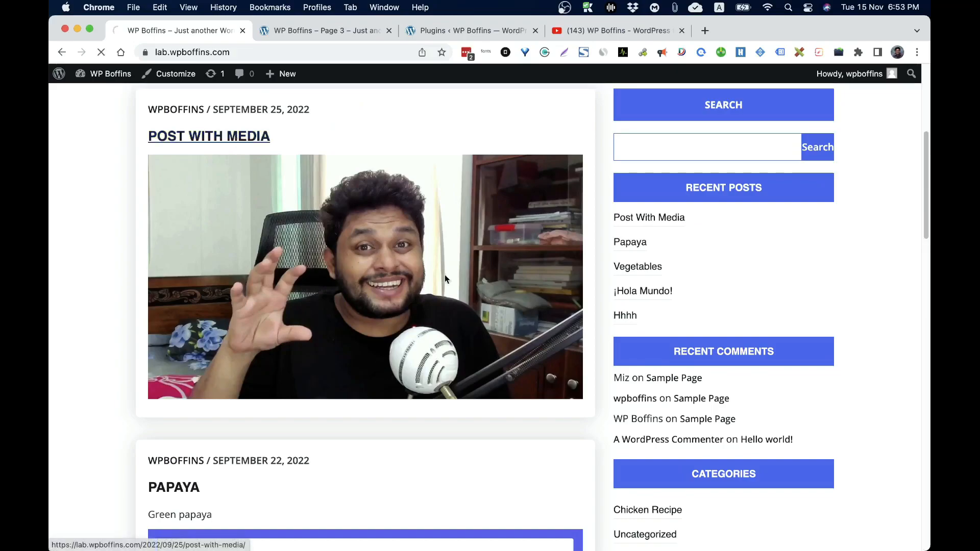
scroll(413, 296, down, 15)
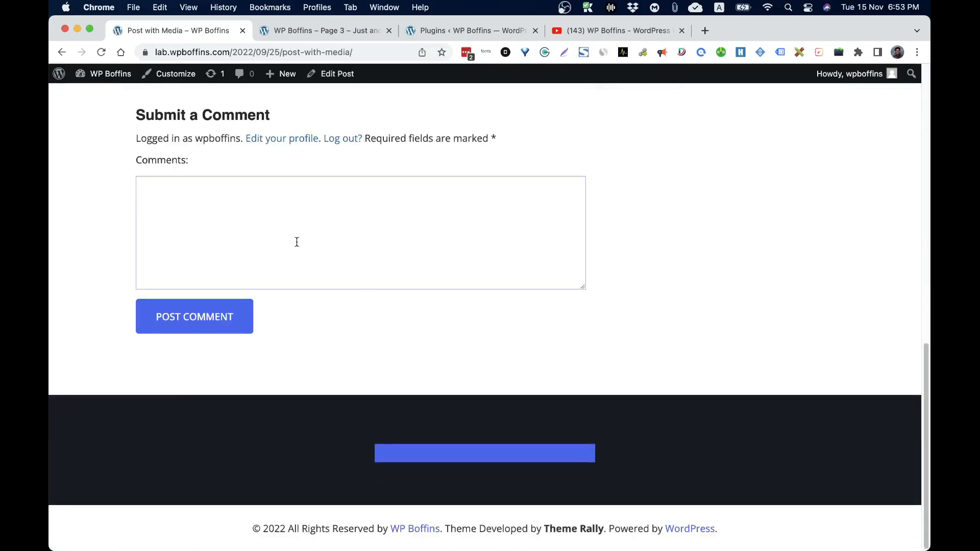
Return to the admin dashboard and open the Discussion Settings
click(105, 74)
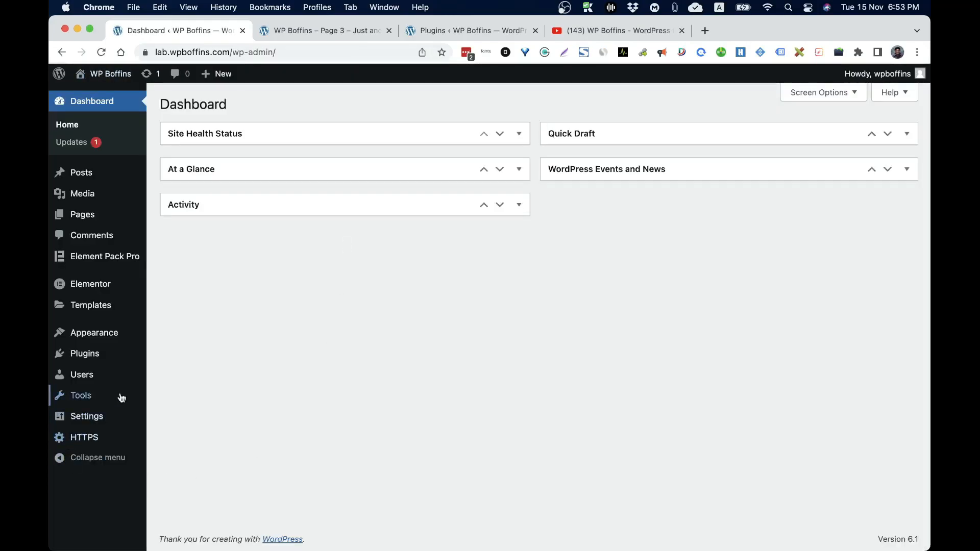
mouse_move(105, 419)
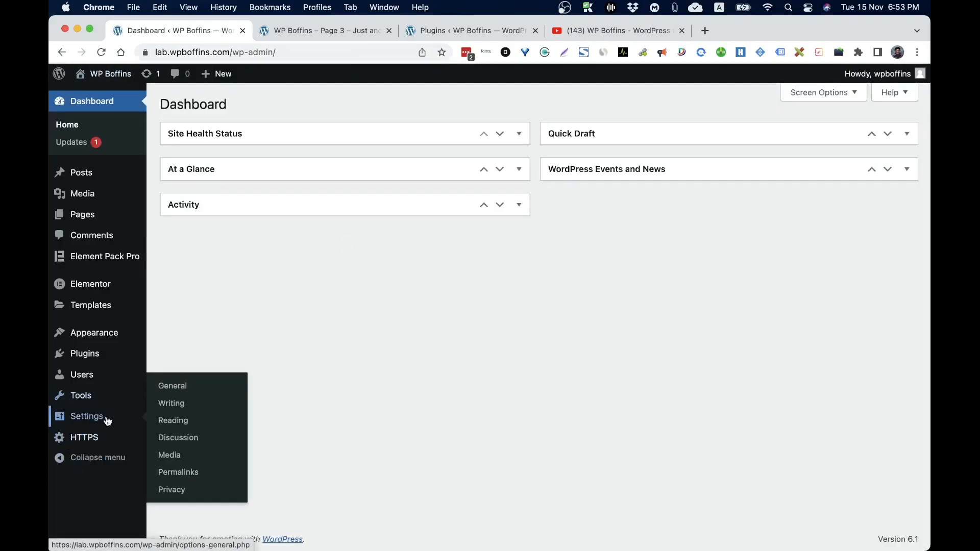
click(174, 445)
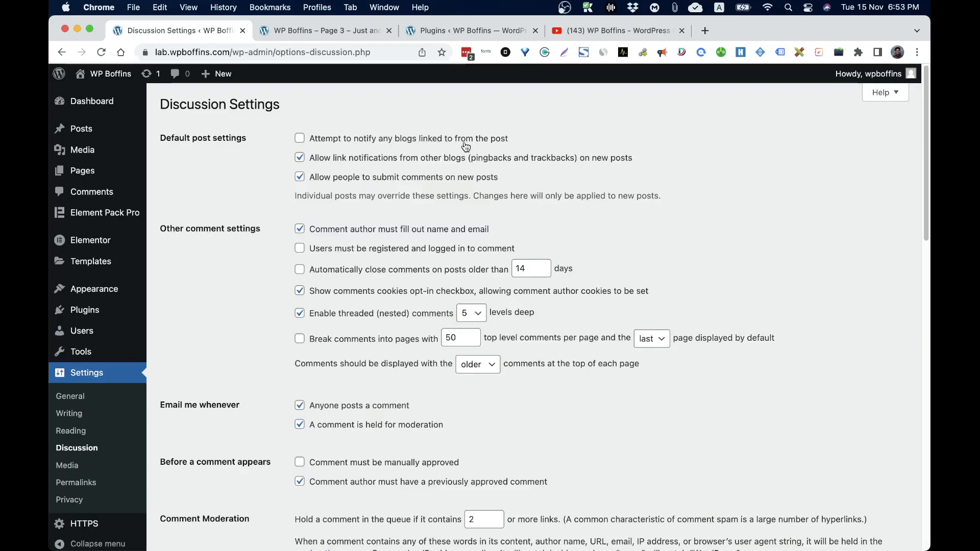
Open the Vegetables post from the site's page 3 and look over its comment form
click(316, 36)
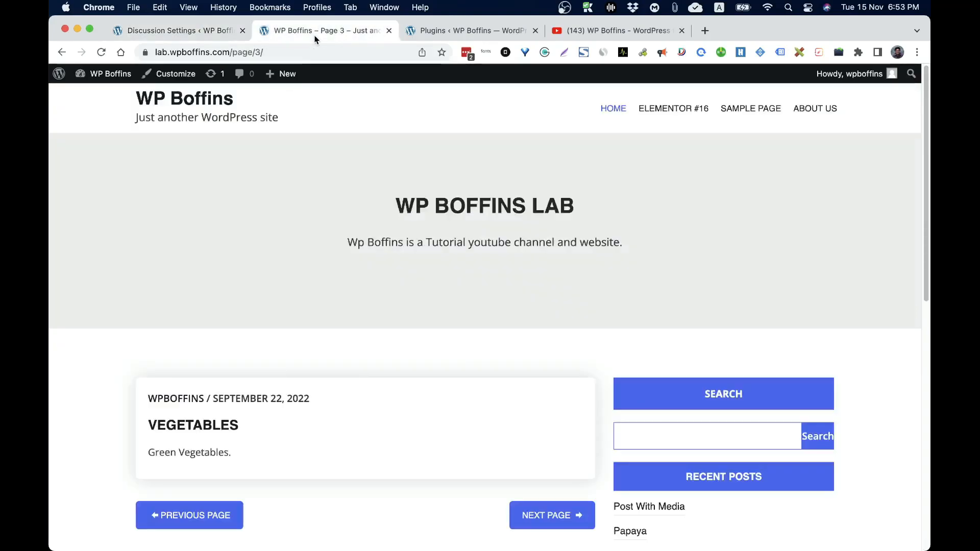
click(218, 428)
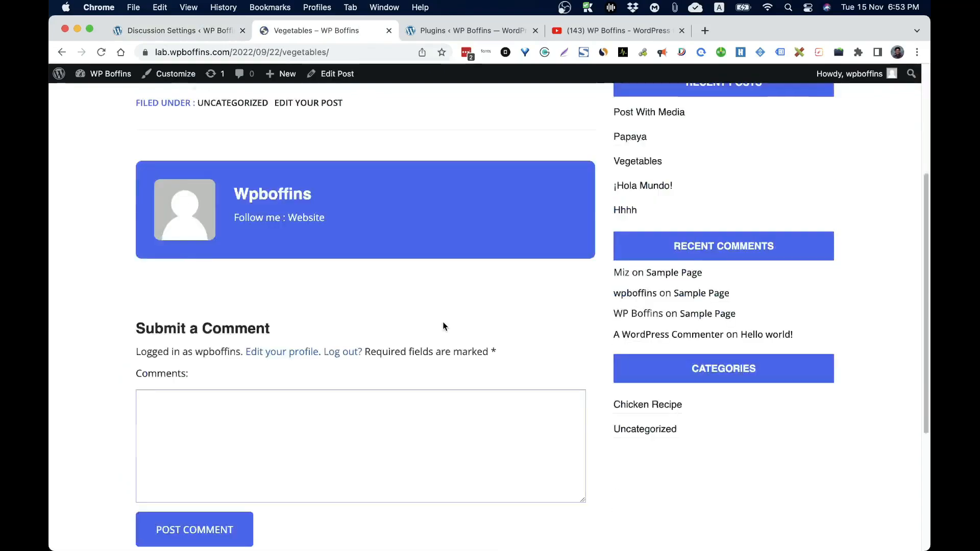
scroll(442, 322, down, 2)
scroll(284, 242, up, 6)
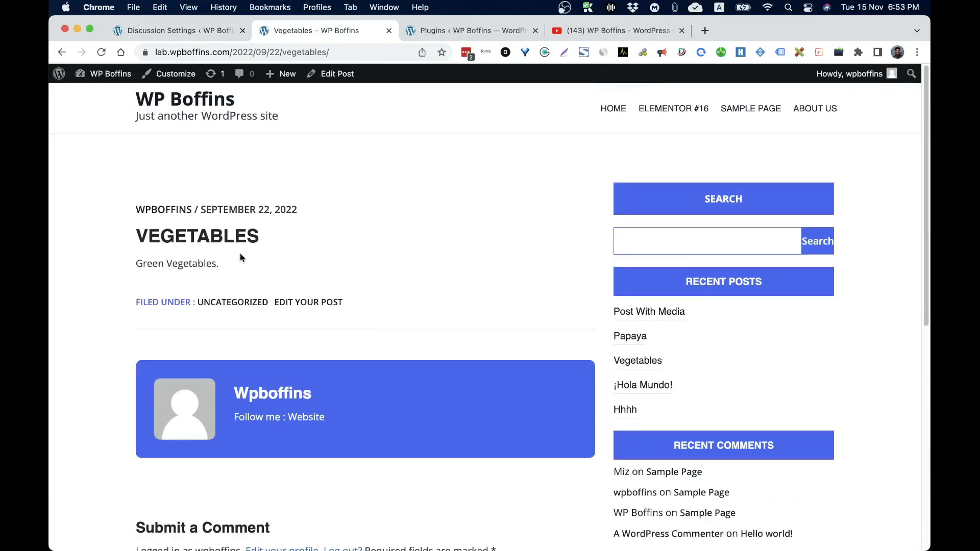
In the Discussion Settings, try the required name-and-email option off and on, and the registered-users-only comment option on and off
click(173, 30)
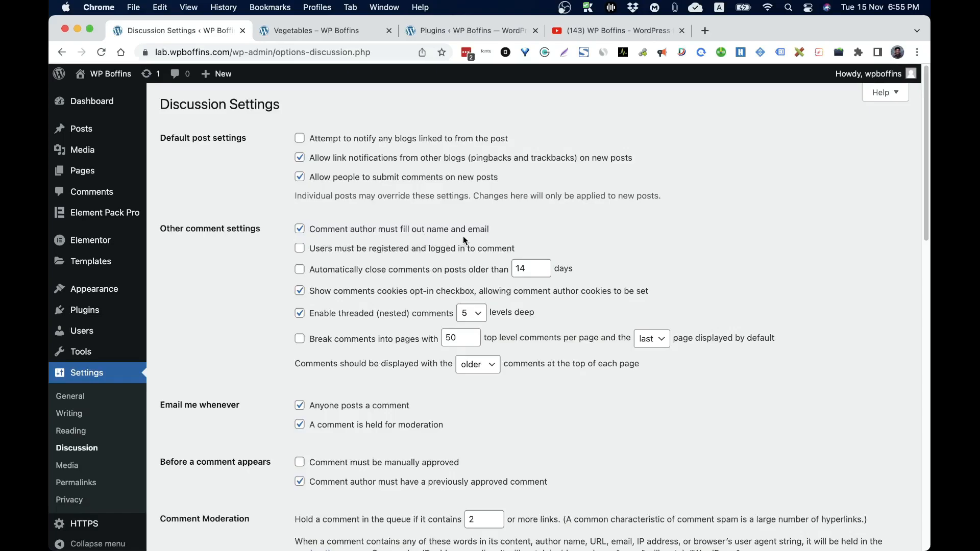
click(341, 234)
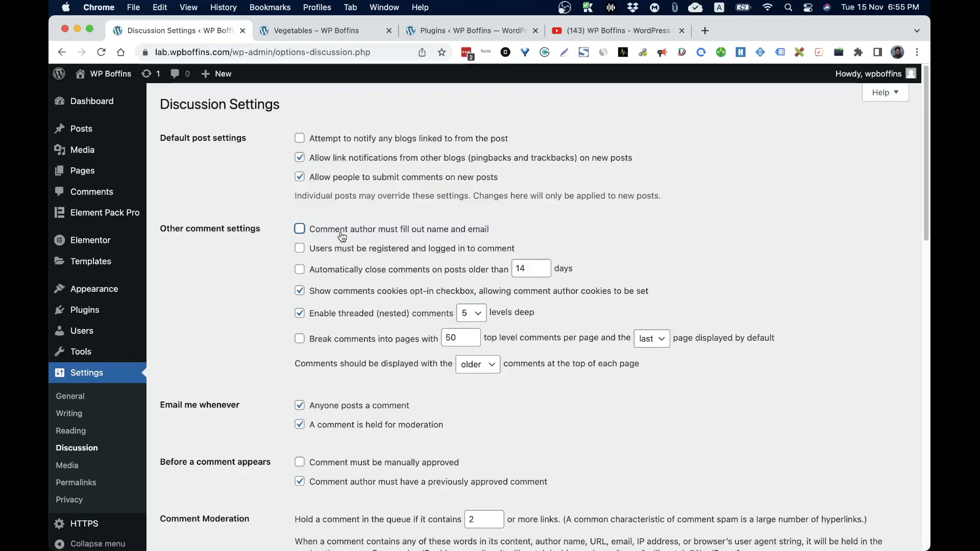
click(341, 236)
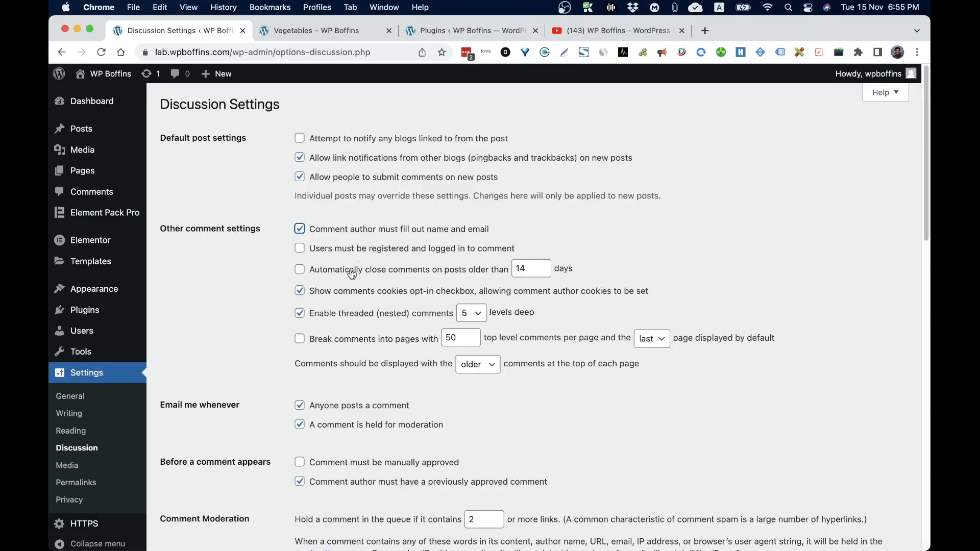
click(301, 249)
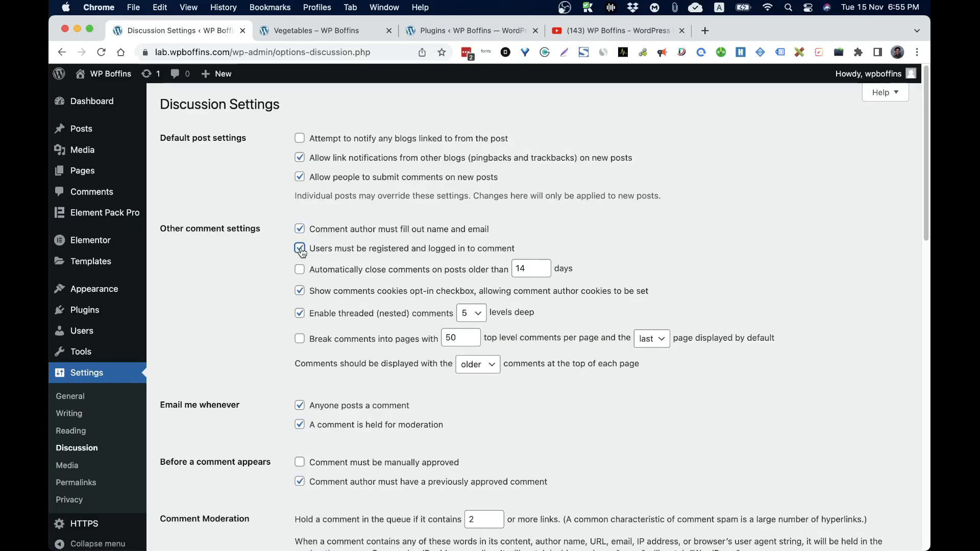
click(300, 249)
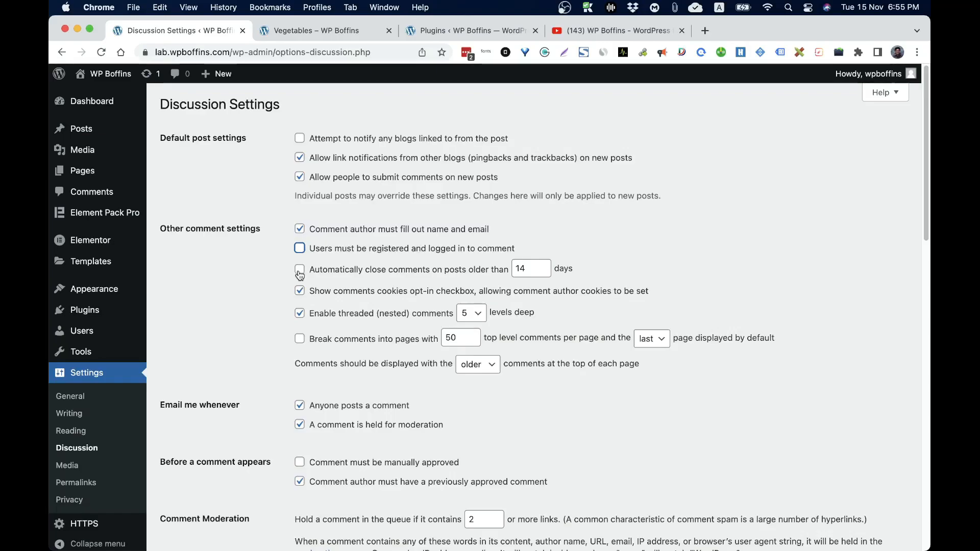
Set the age for automatically closing comments on older posts to 2 days, leaving the option itself disabled
click(299, 270)
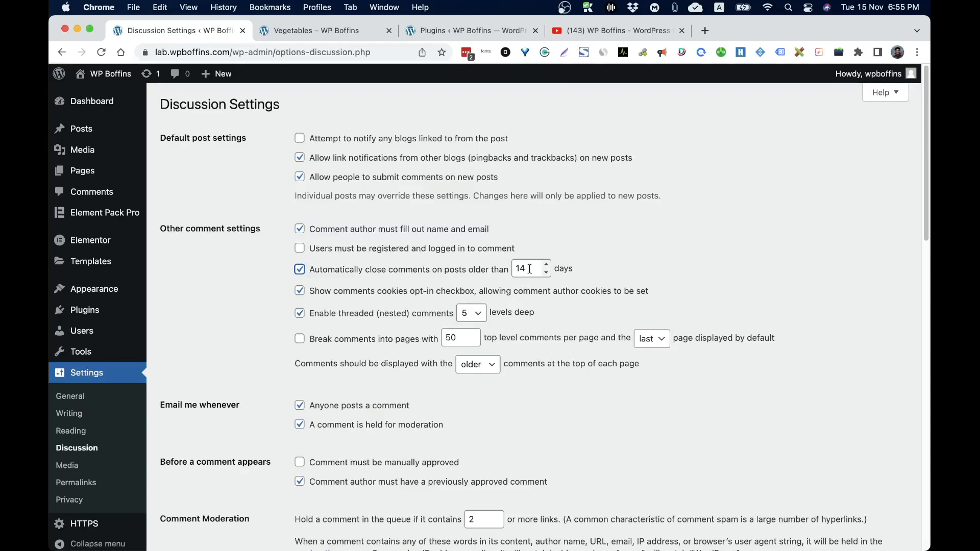
key(Tab)
key(BackSpace)
key(BackSpace)
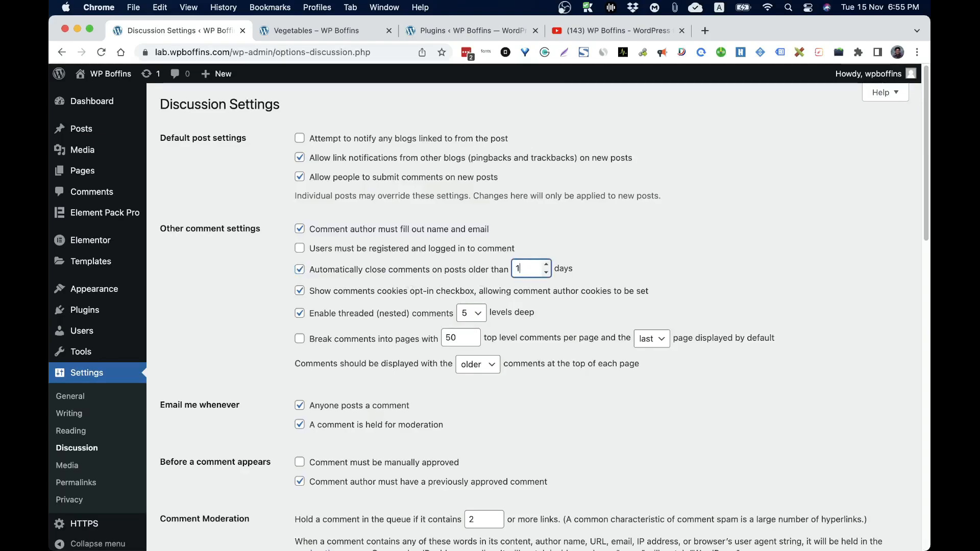
text(2)
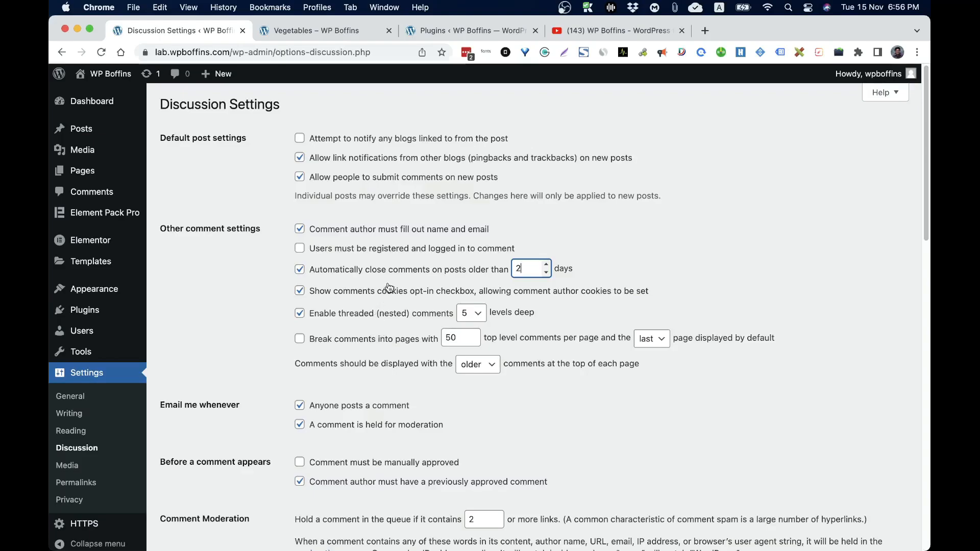
click(411, 274)
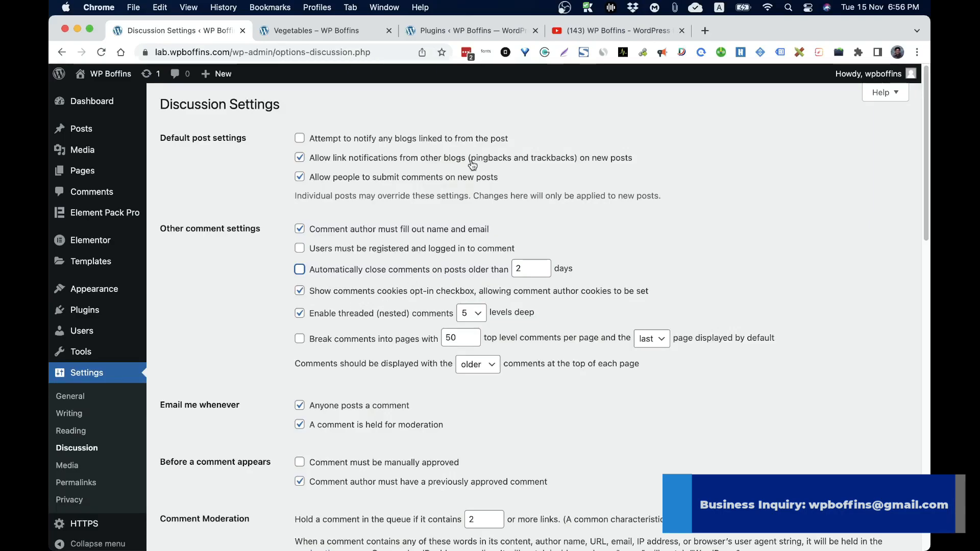
Look at the Vegetables post's comment form while logged in, and open the site's homepage in an incognito window
click(307, 29)
scroll(326, 217, down, 3)
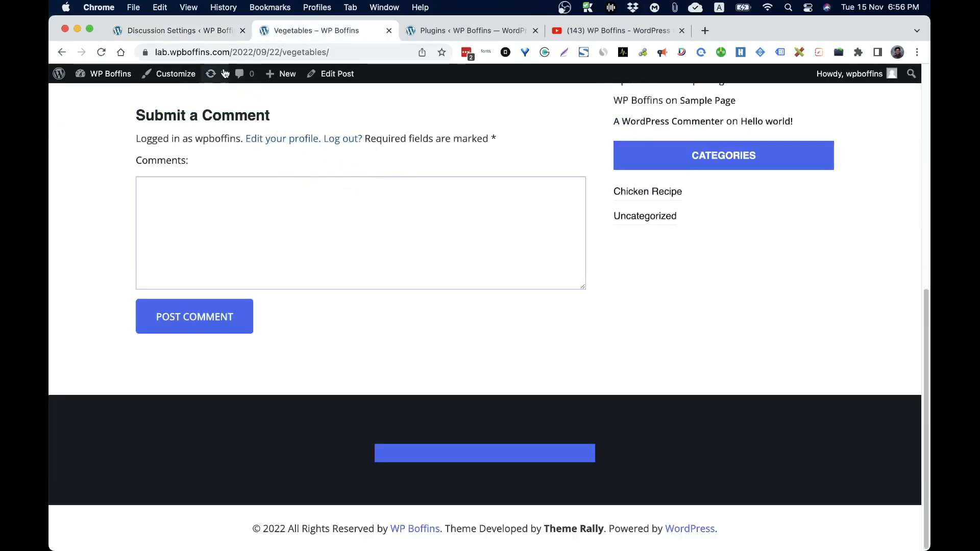
scroll(234, 138, up, 8)
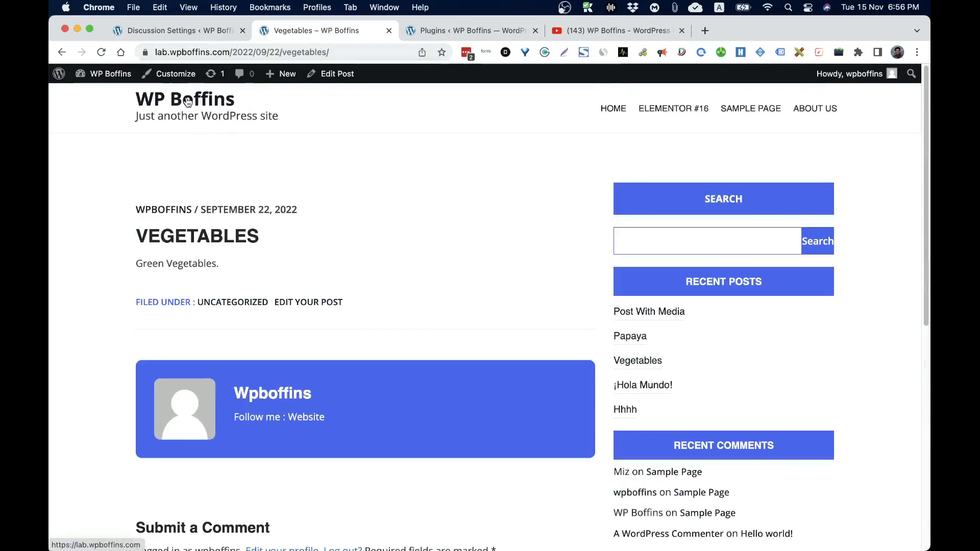
right_click(189, 97)
click(230, 133)
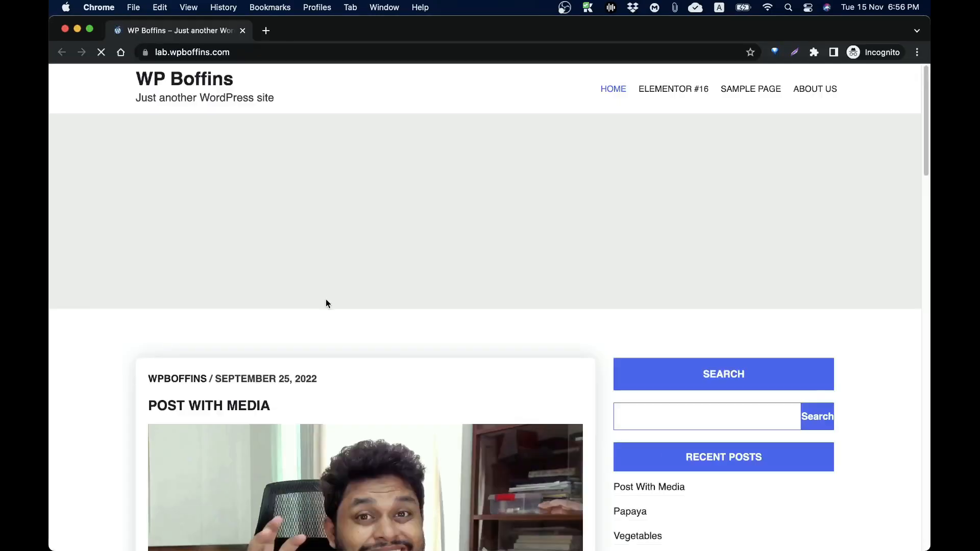
Open the ¡Hola Mundo! post, examine the comment form shown to logged-out visitors, and close the incognito window
scroll(326, 302, down, 15)
click(239, 235)
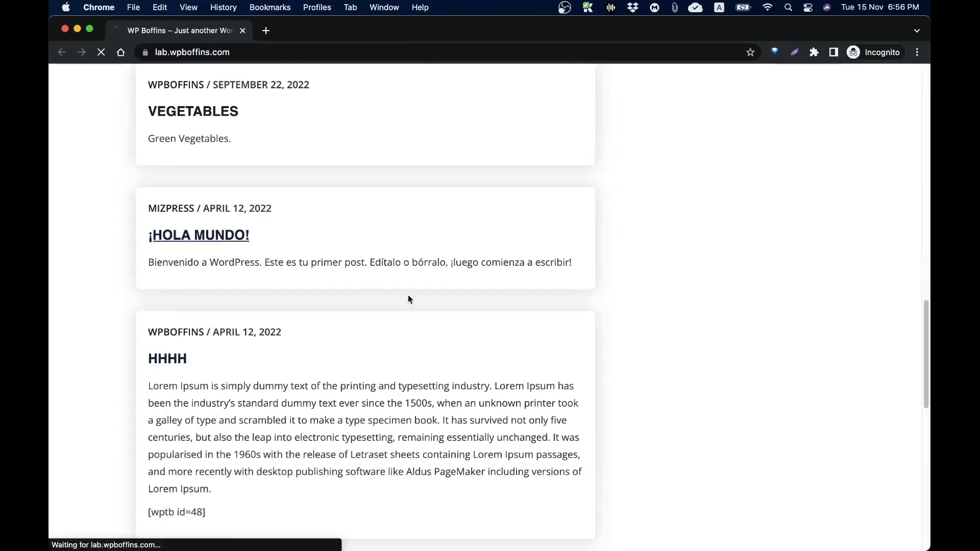
scroll(519, 336, down, 12)
scroll(518, 336, up, 3)
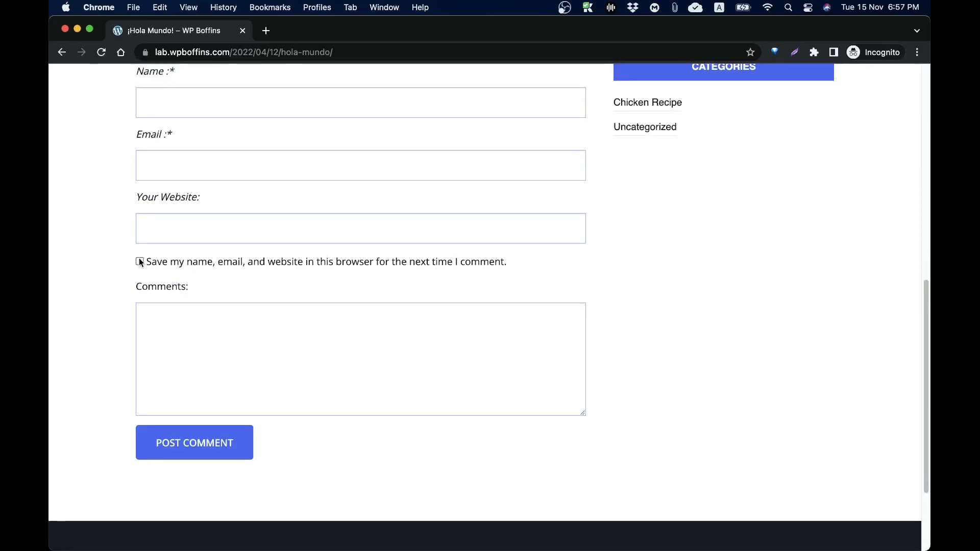
click(65, 30)
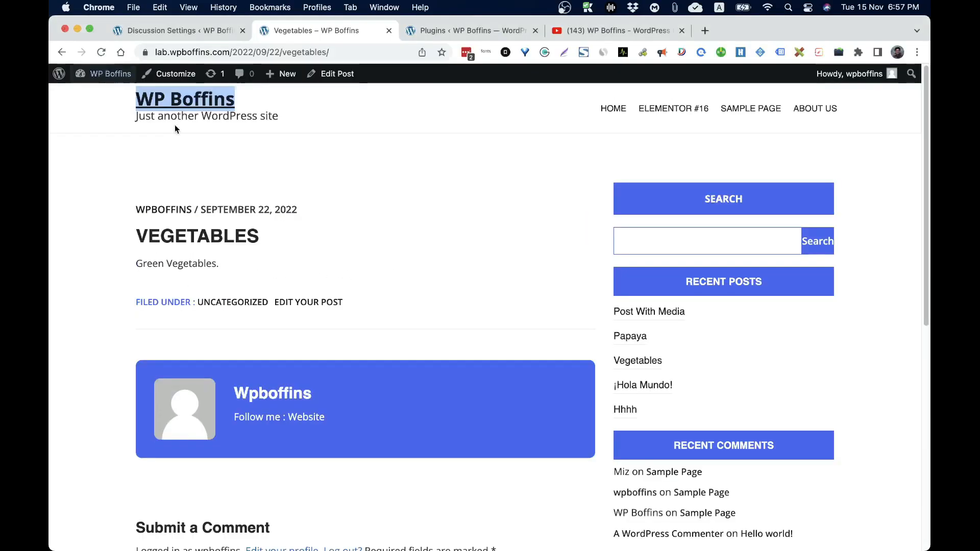
Return to the Discussion Settings and try the option requiring manual approval of comments on and off
click(185, 32)
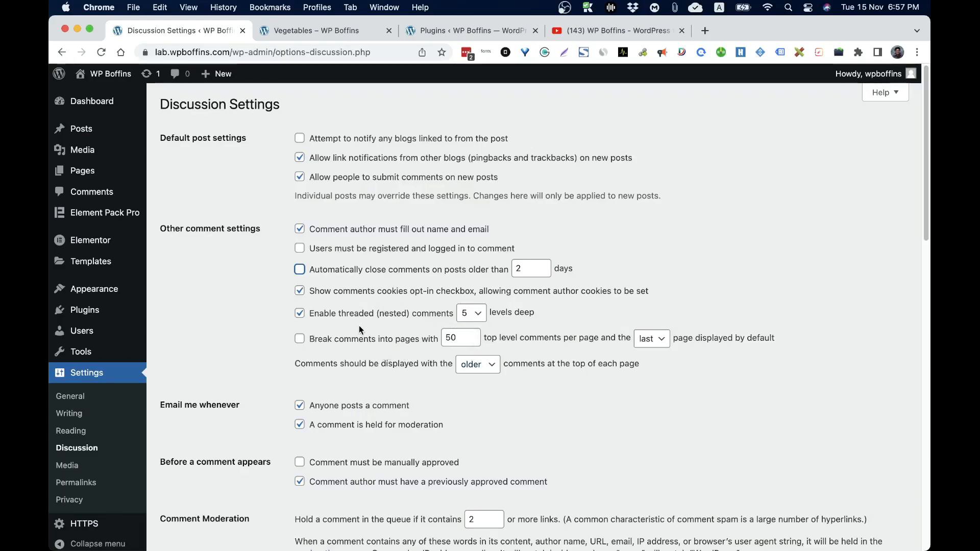
scroll(355, 331, down, 5)
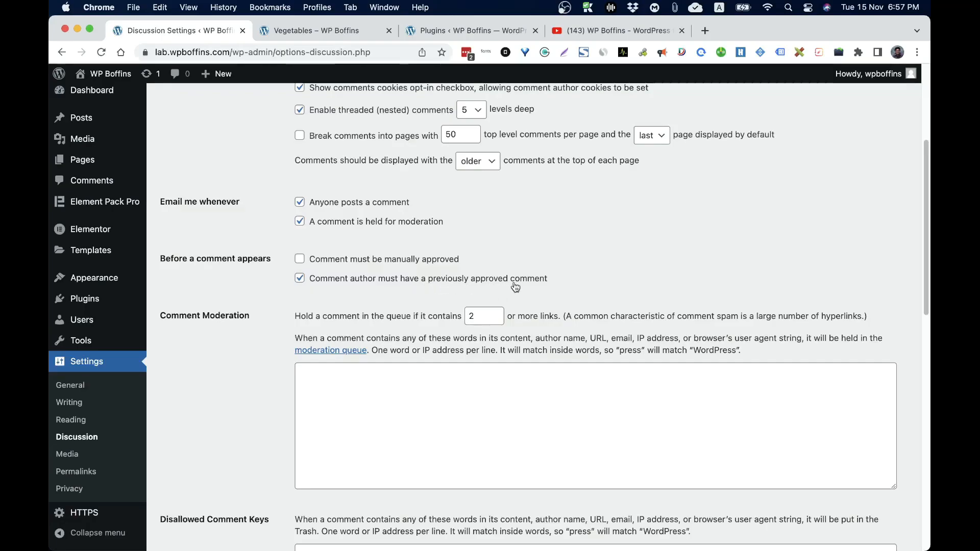
click(309, 261)
click(369, 260)
Review the comment moderation, disallowed comment keys and avatar options in the Discussion Settings
scroll(497, 316, down, 10)
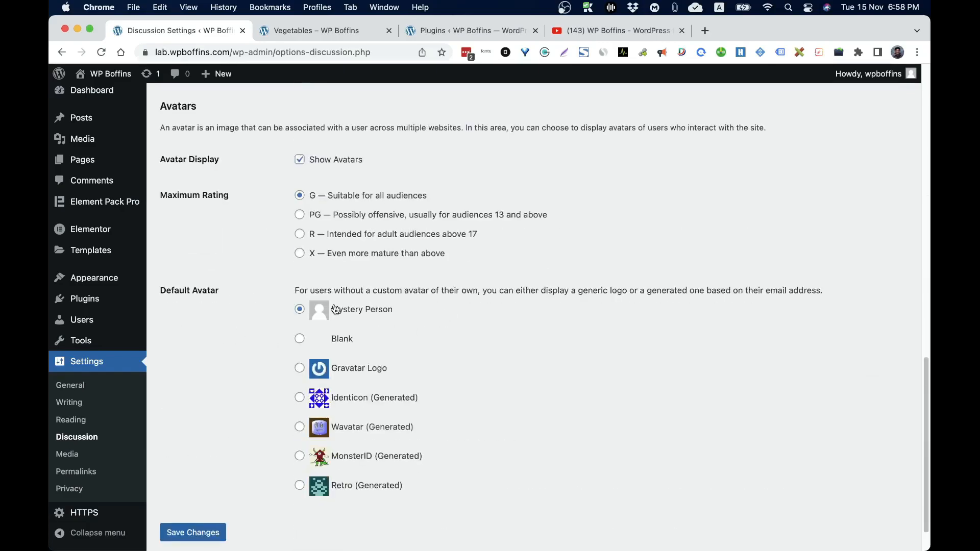
scroll(334, 310, up, 10)
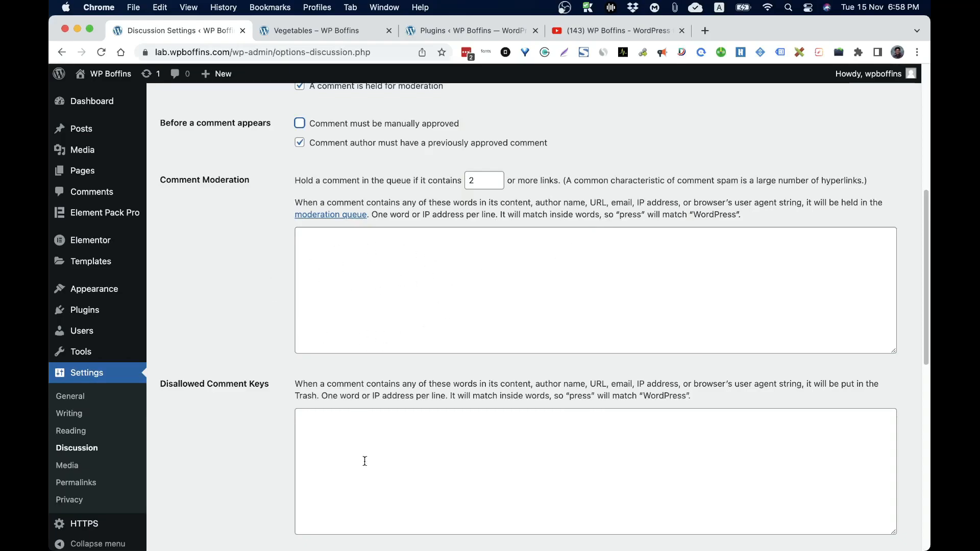
scroll(442, 460, down, 3)
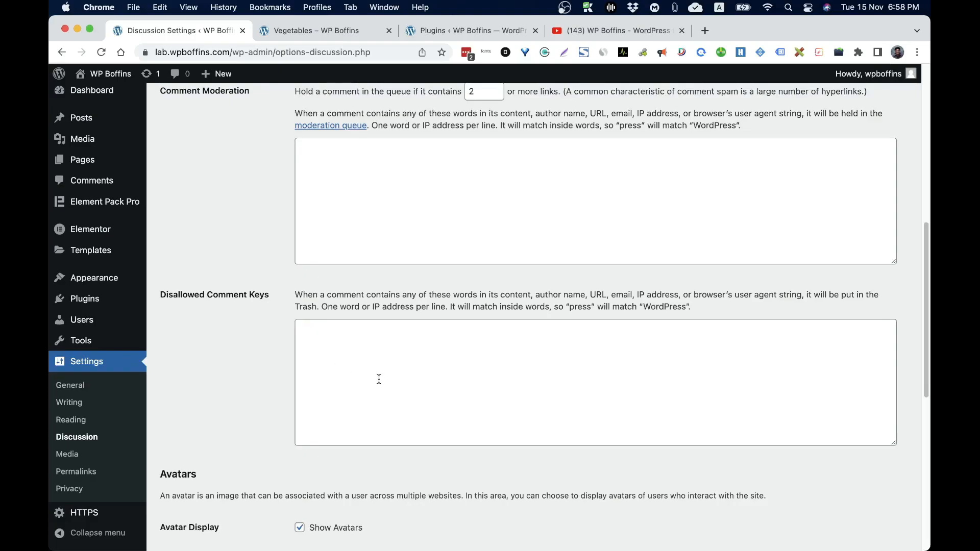
click(364, 369)
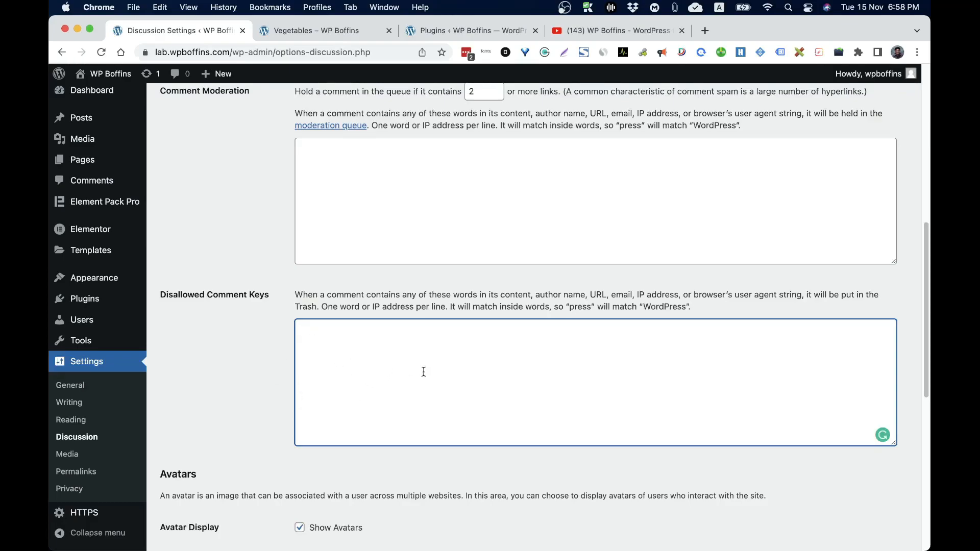
scroll(432, 363, down, 5)
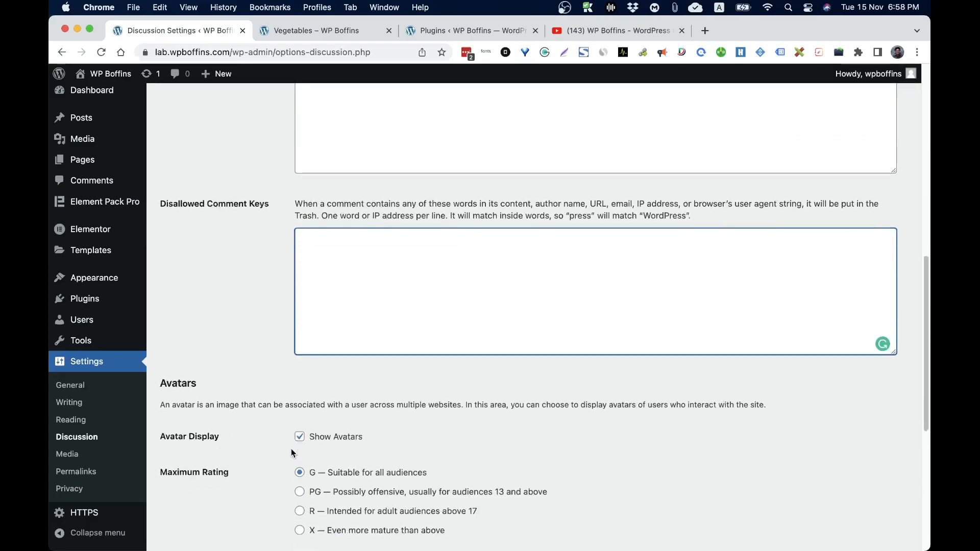
scroll(332, 434, down, 3)
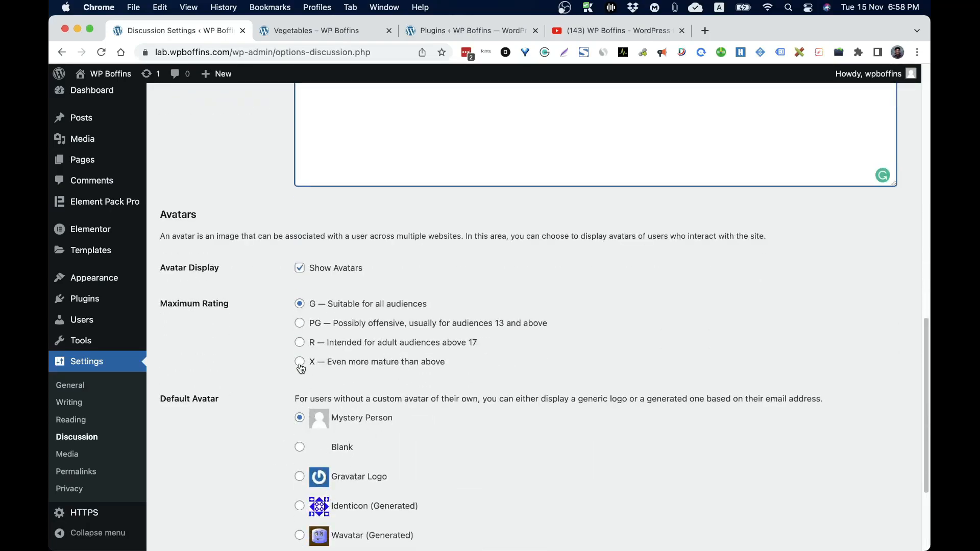
scroll(288, 322, down, 3)
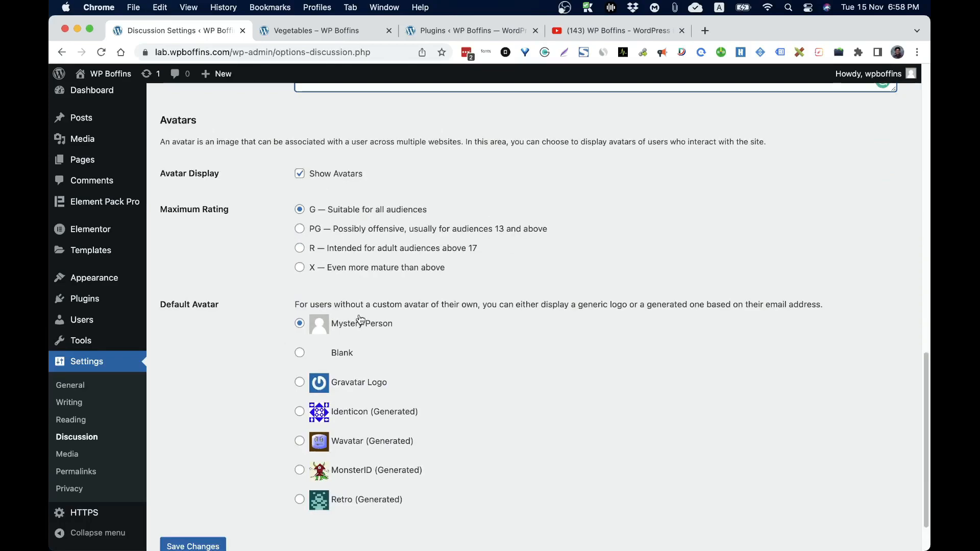
Open the Media Settings and review the image sizes and the option organizing uploads into month- and year-based folders
scroll(465, 340, down, 2)
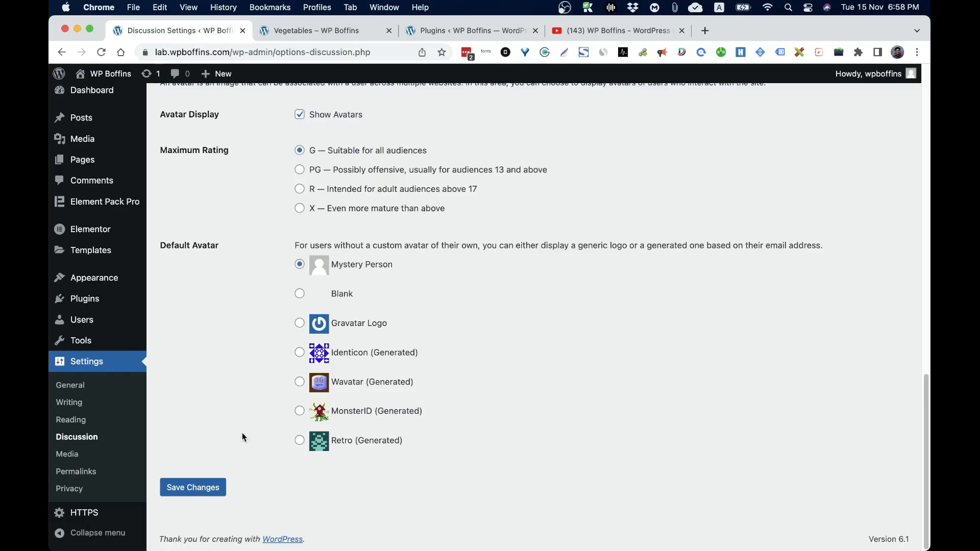
click(66, 454)
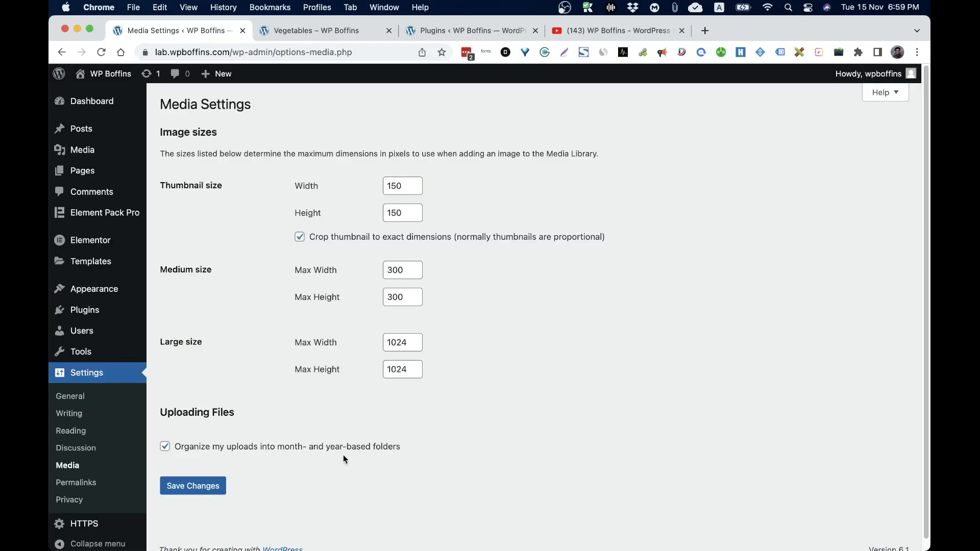
click(169, 448)
click(203, 494)
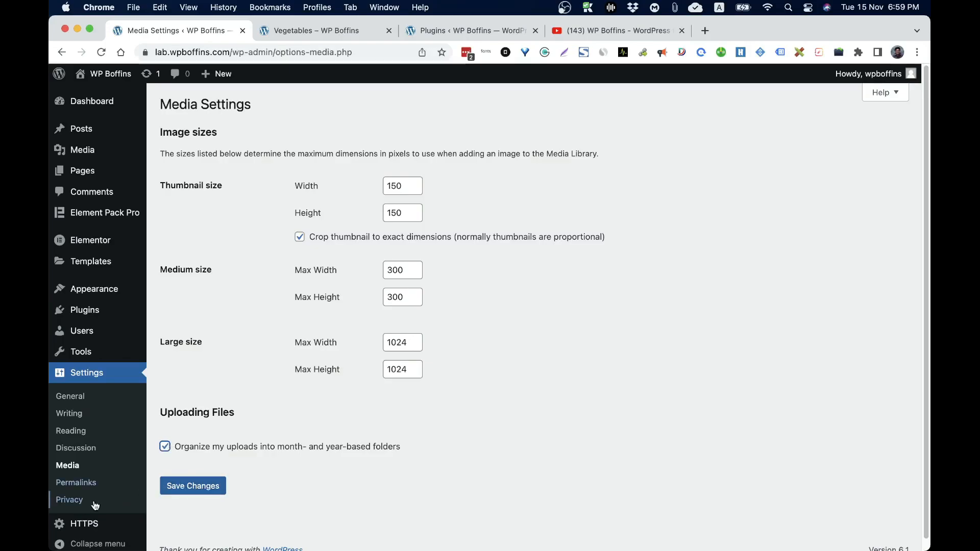
Open the Permalink Settings and compare the Day and name structure with the URL of the Vegetables post
click(75, 483)
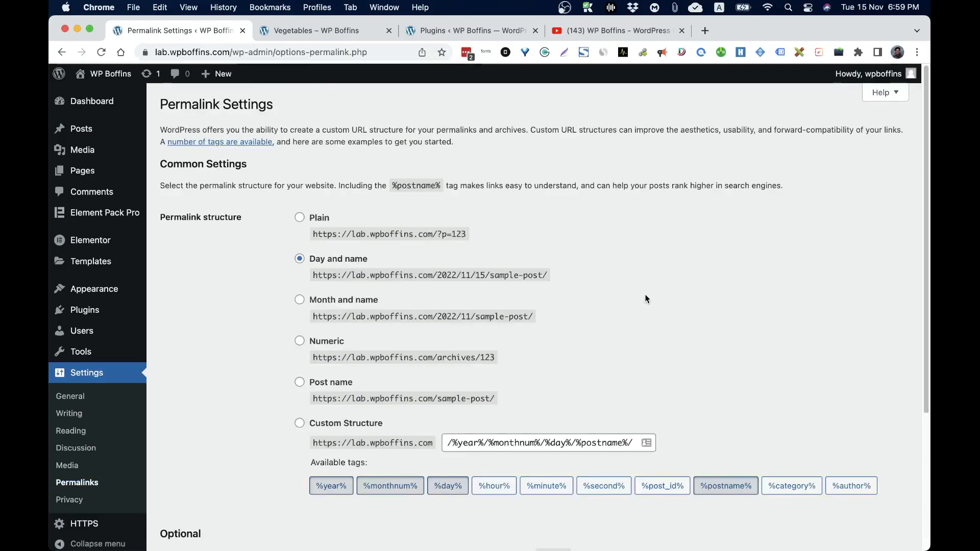
scroll(645, 295, down, 2)
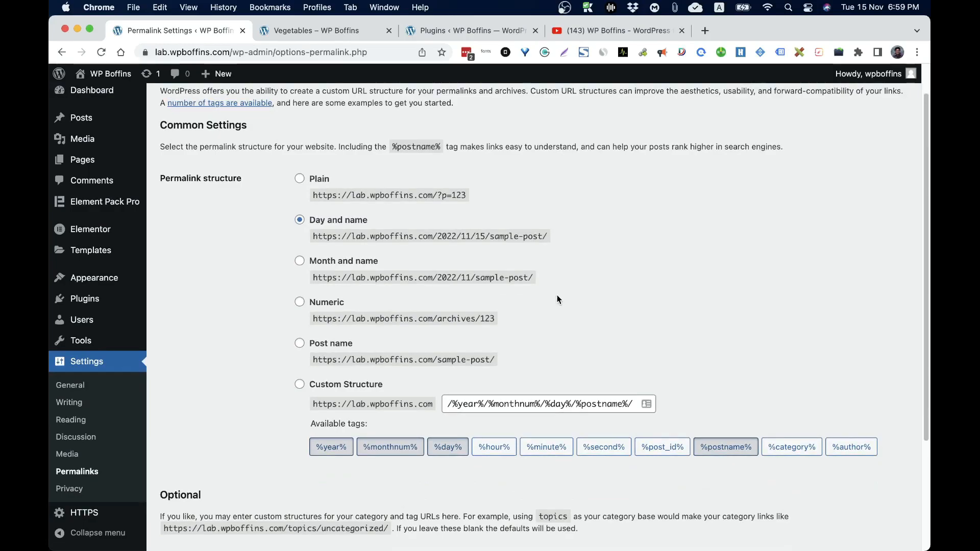
scroll(619, 276, up, 2)
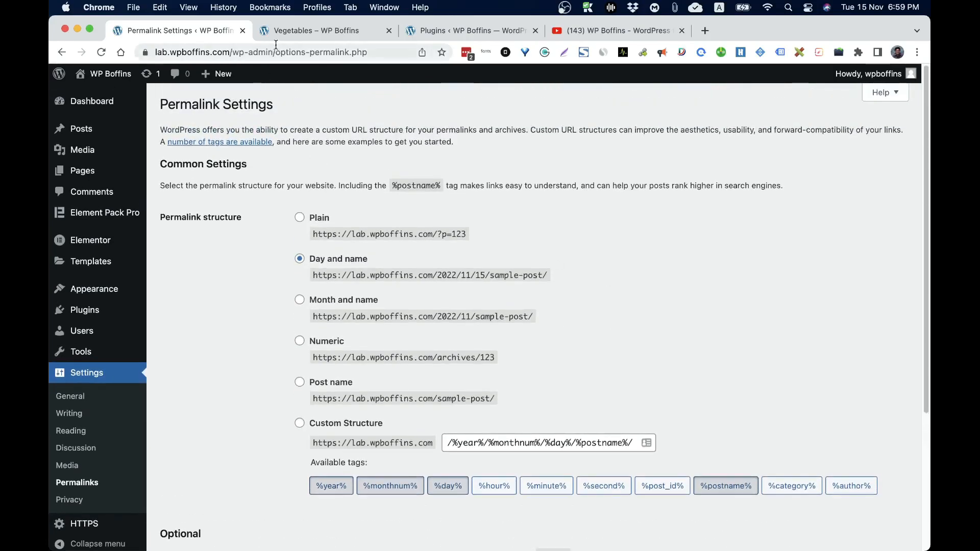
click(316, 30)
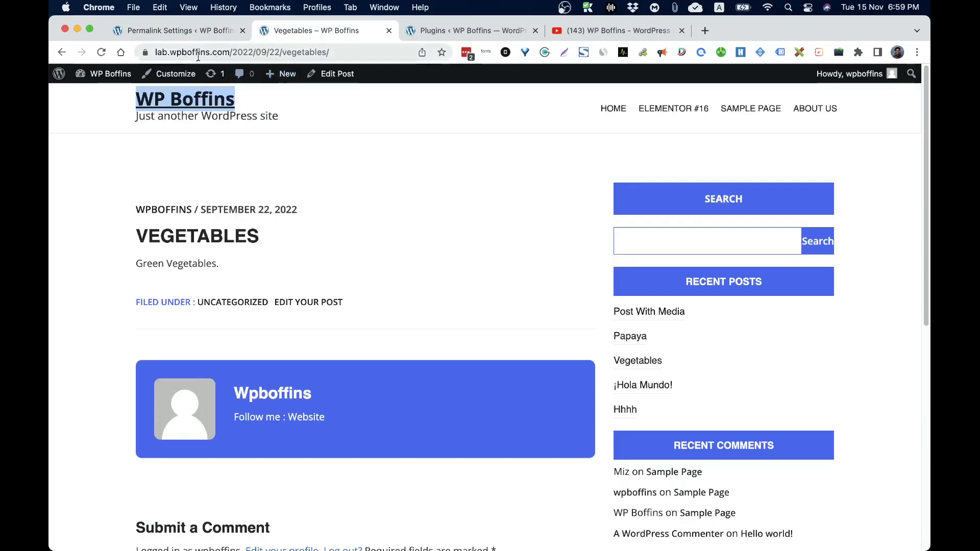
click(190, 31)
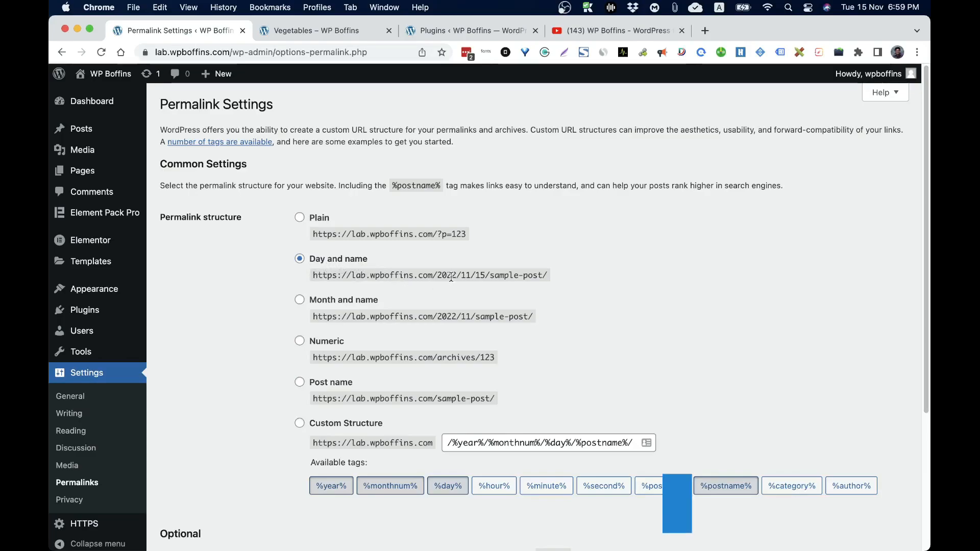
click(305, 30)
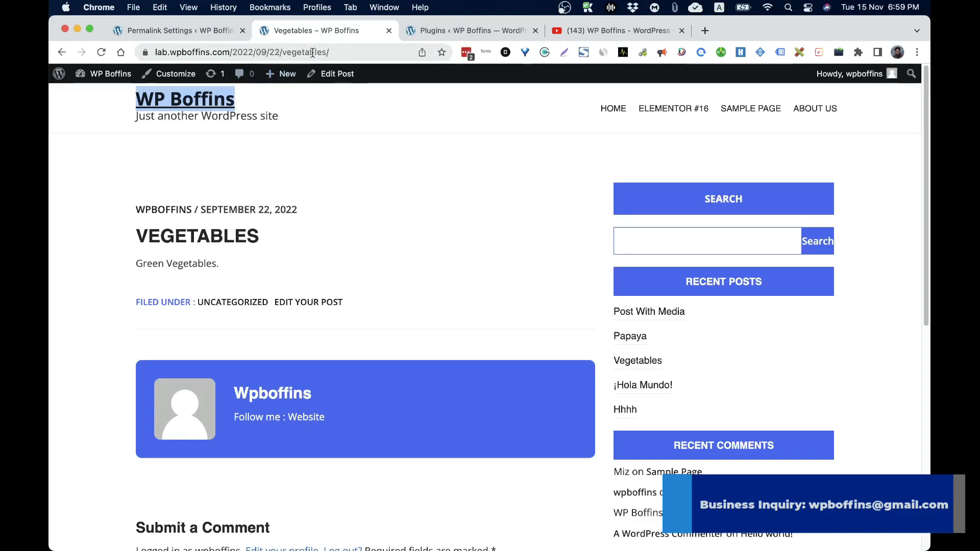
click(200, 30)
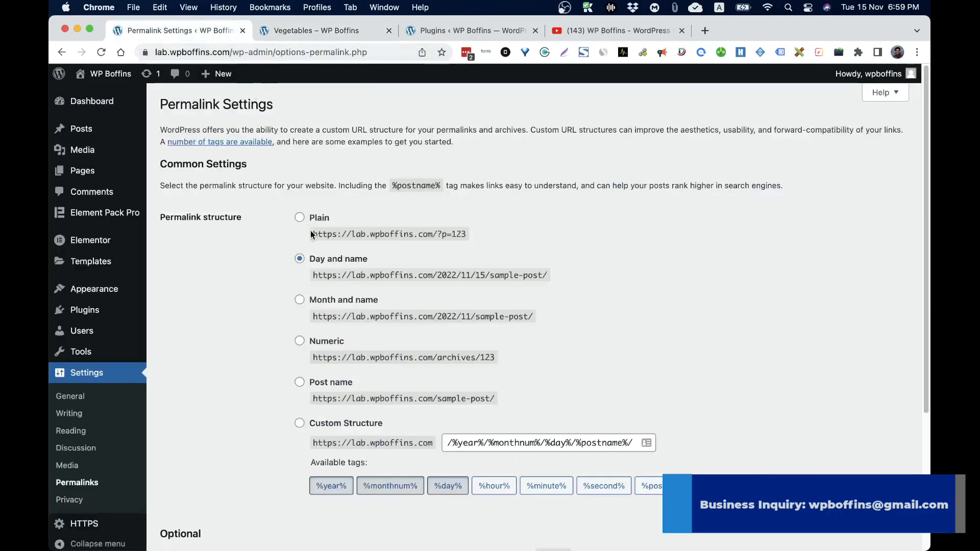
Set the permalink structure to Plain and save the changes
click(300, 218)
scroll(301, 222, down, 5)
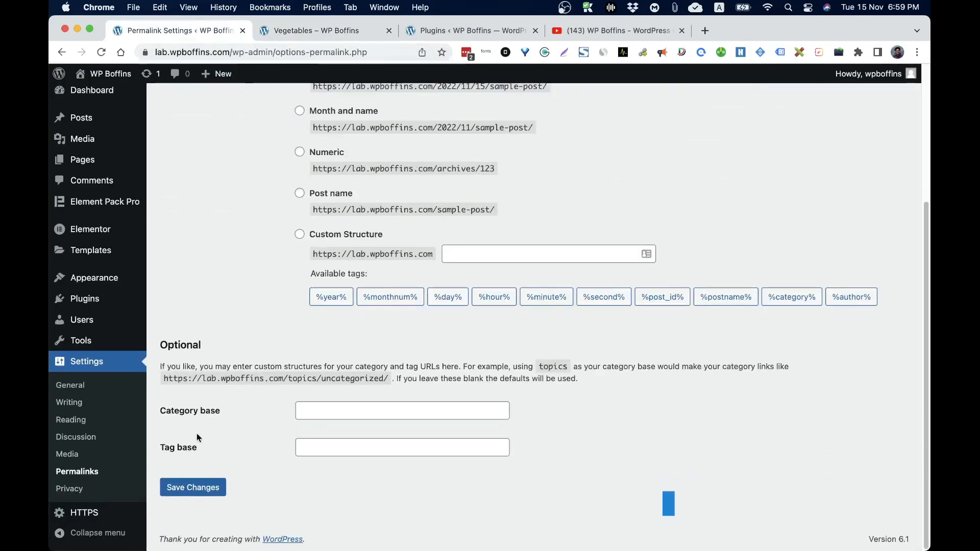
click(214, 487)
Open the Post with Media post on the site, check its URL format, and return to the Permalink Settings
click(335, 32)
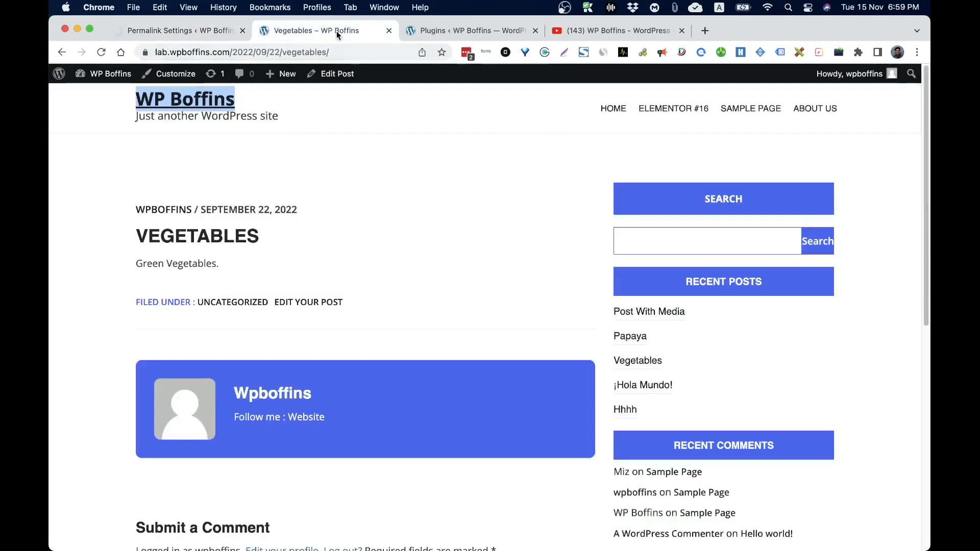
click(196, 102)
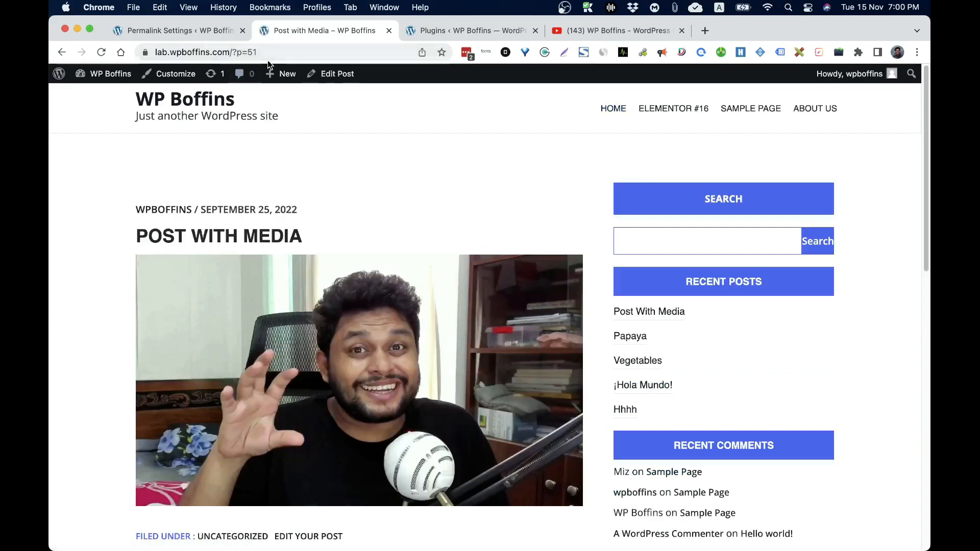
click(186, 29)
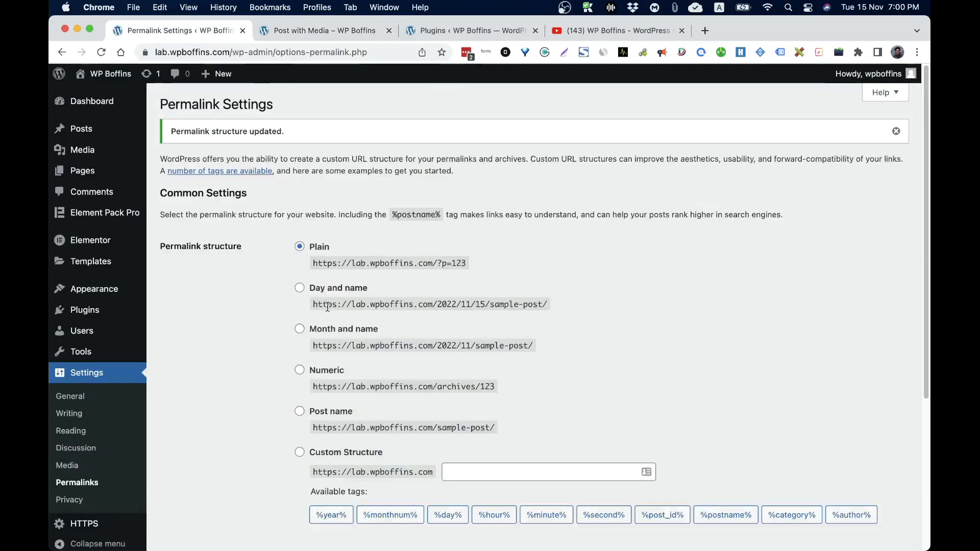
Try the Day and name, Month and name, Numeric, Post name and Custom Structure permalink options in turn
click(300, 291)
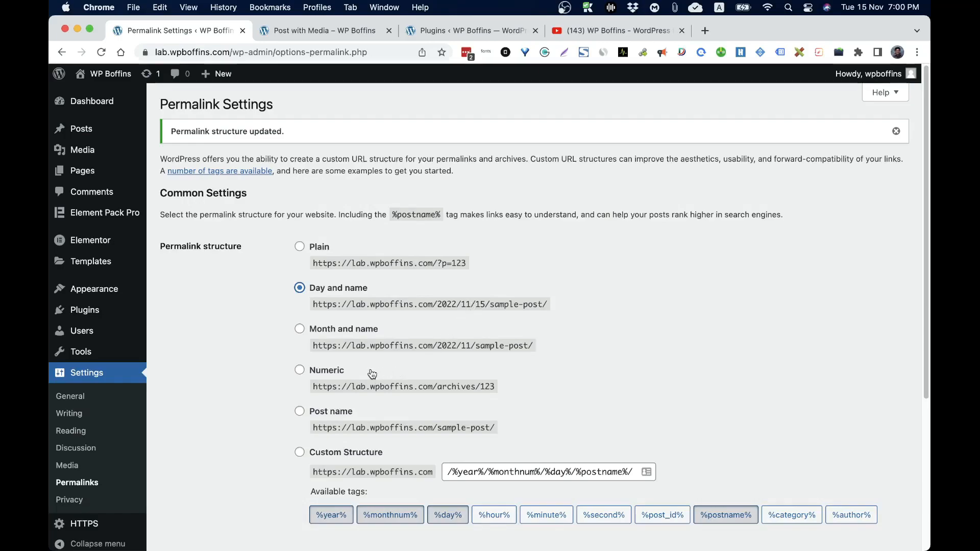
click(299, 329)
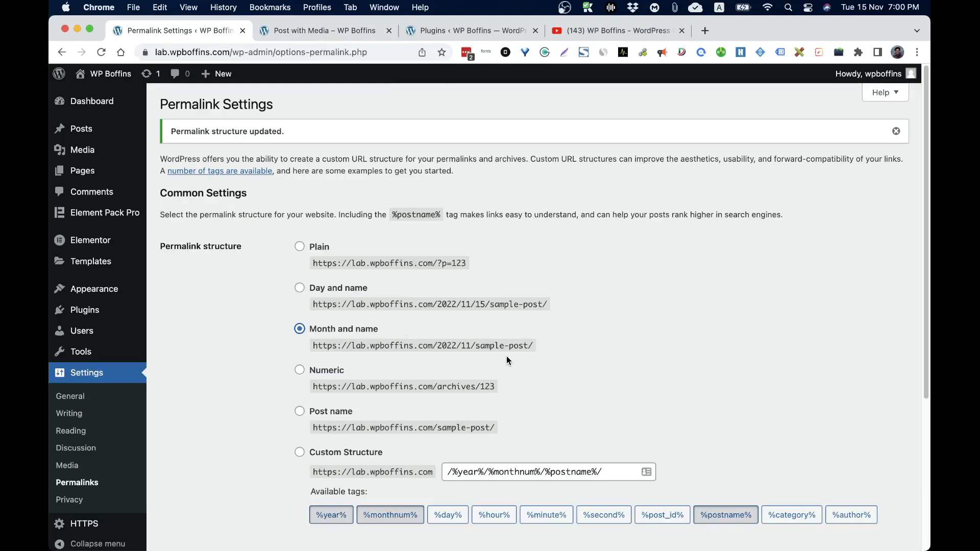
click(318, 378)
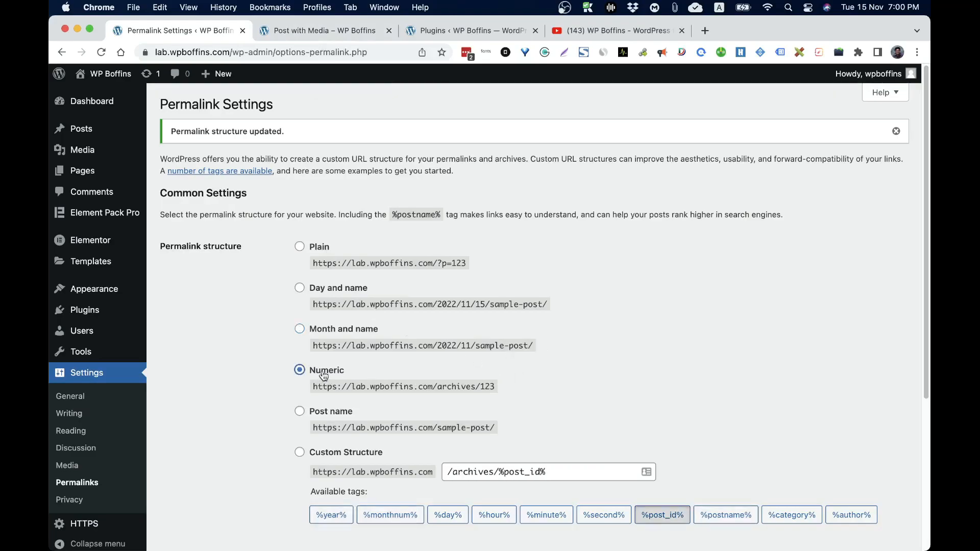
scroll(589, 378, down, 5)
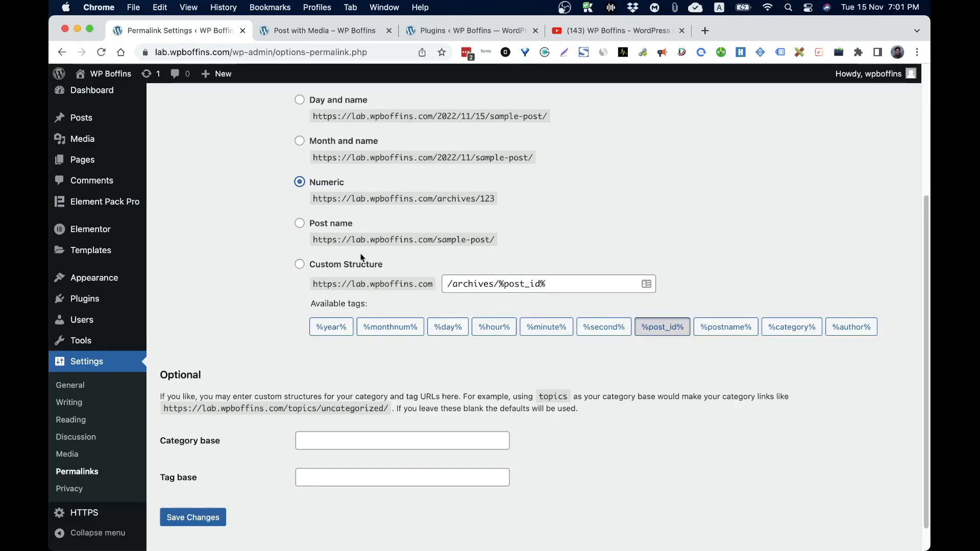
click(300, 225)
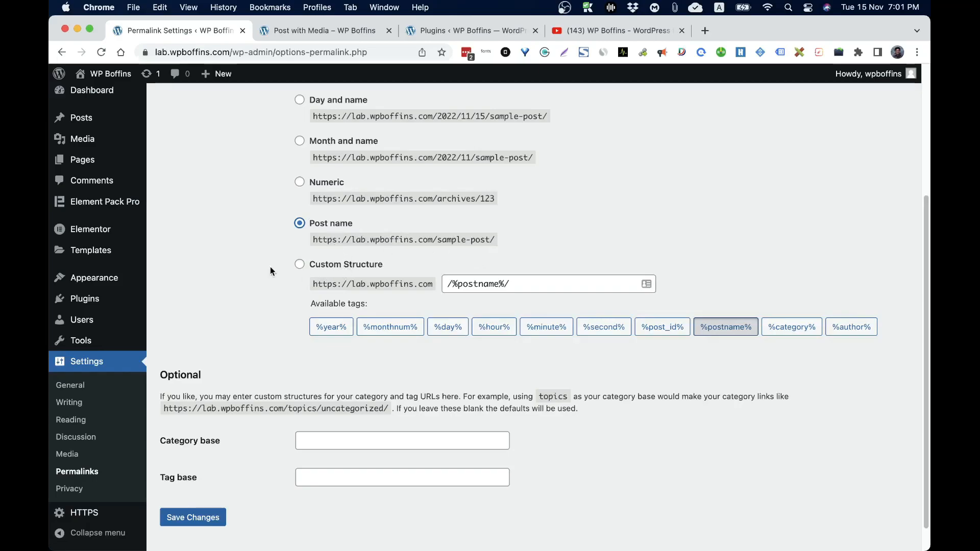
click(327, 267)
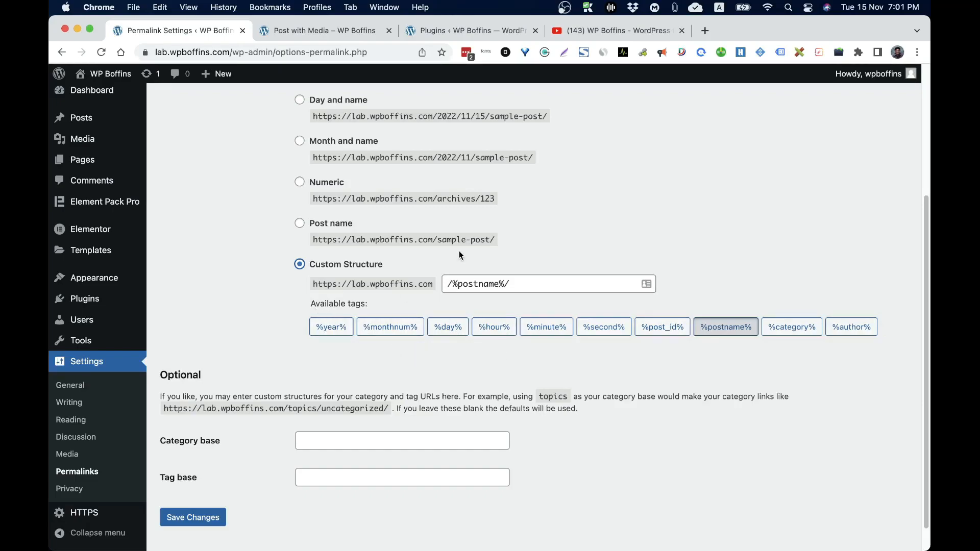
Set the permalink structure to Post name and save the changes
click(300, 224)
scroll(302, 225, up, 3)
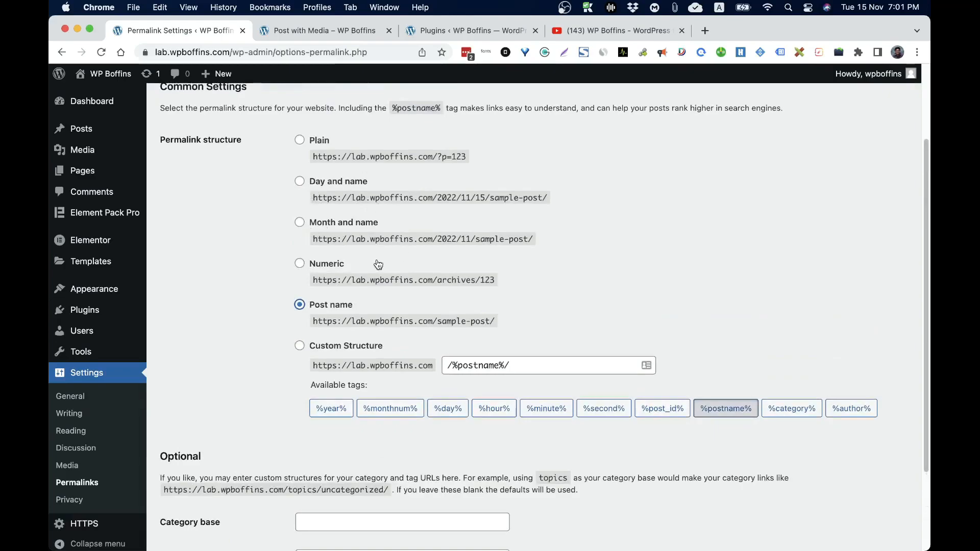
scroll(476, 273, down, 3)
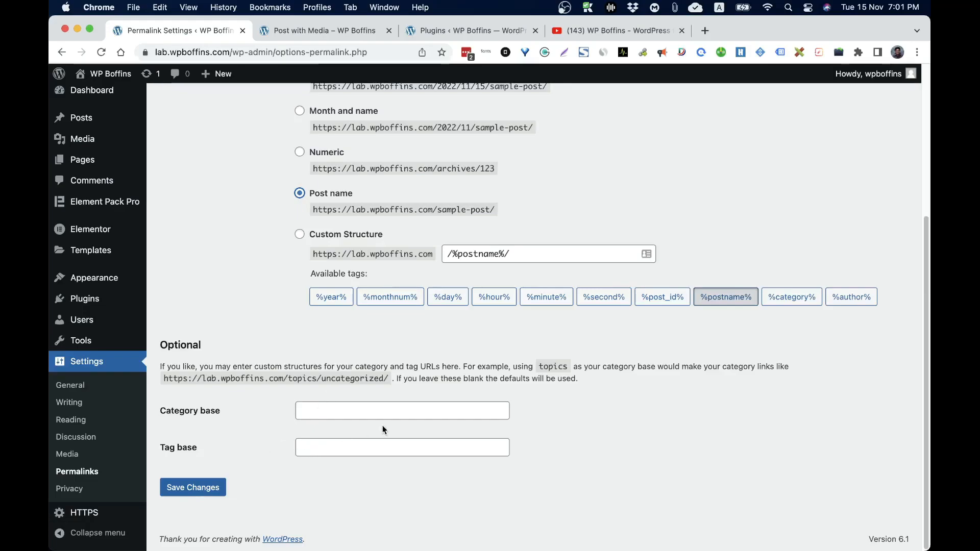
click(202, 487)
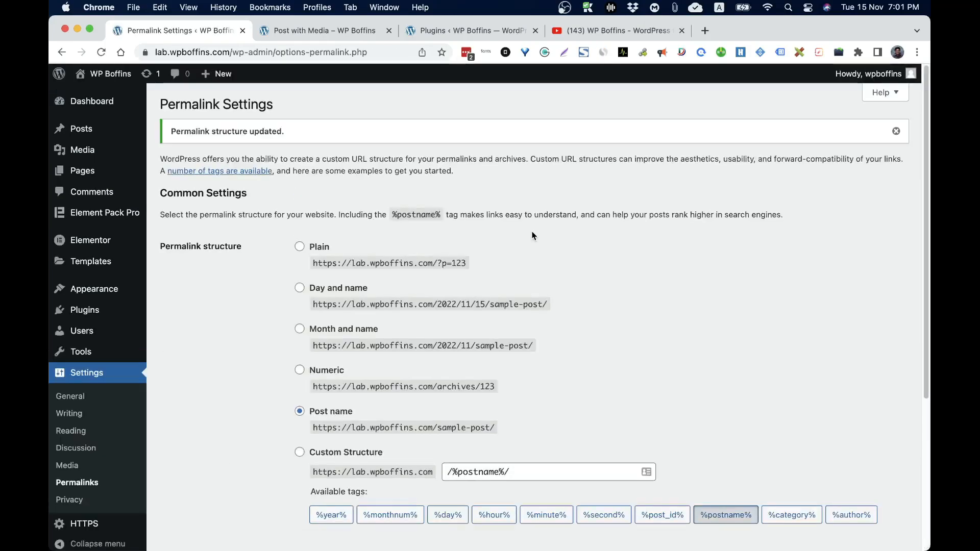
Open the Privacy settings and look through the pages available as the Privacy Policy page, keeping the current choice
click(107, 488)
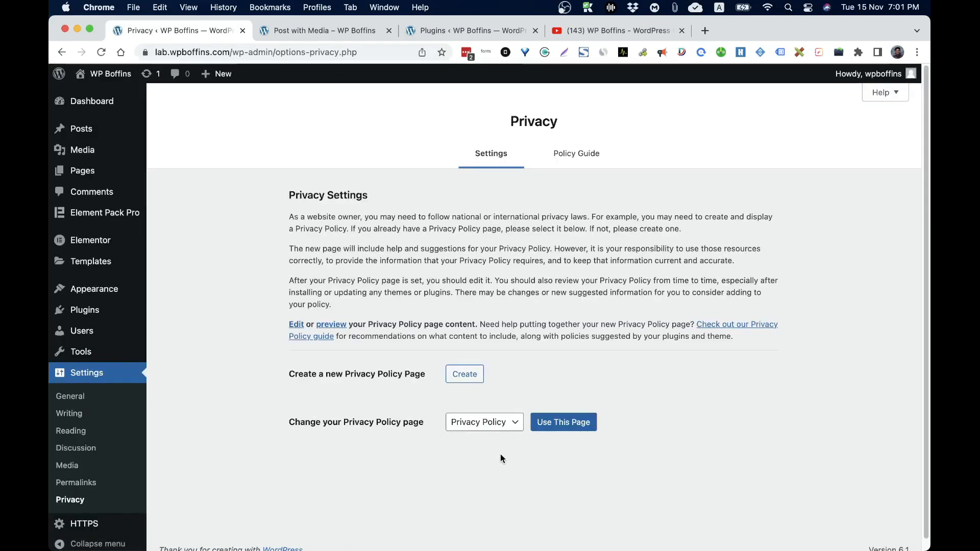
click(499, 431)
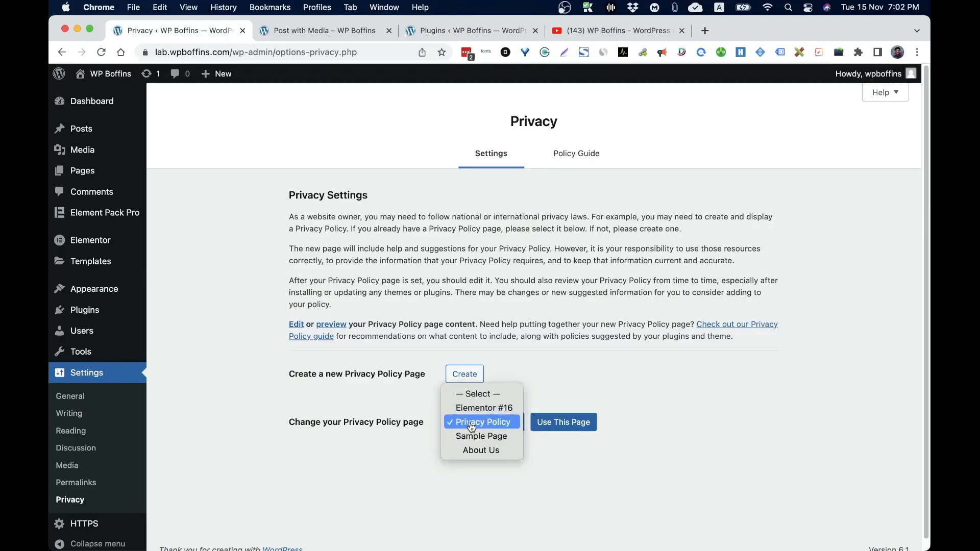
click(470, 426)
click(488, 430)
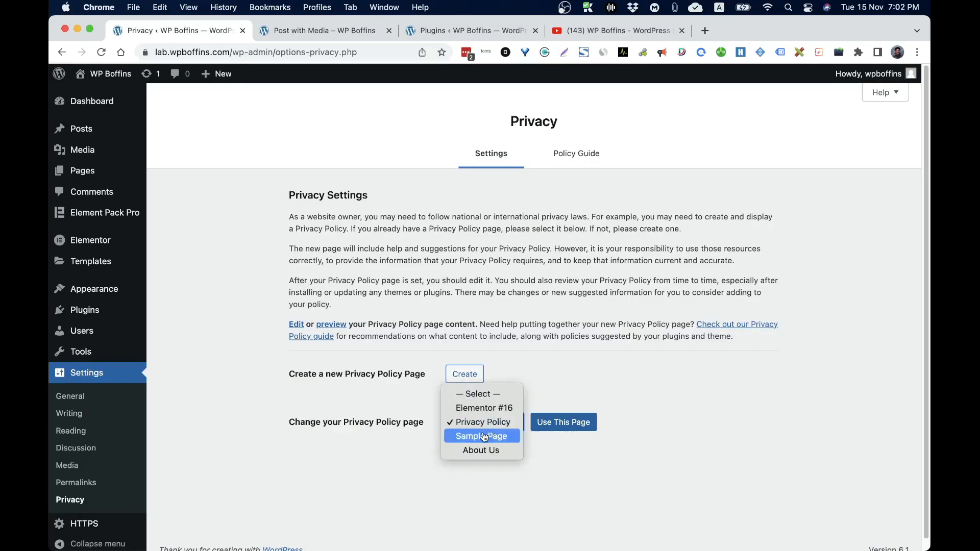
click(632, 516)
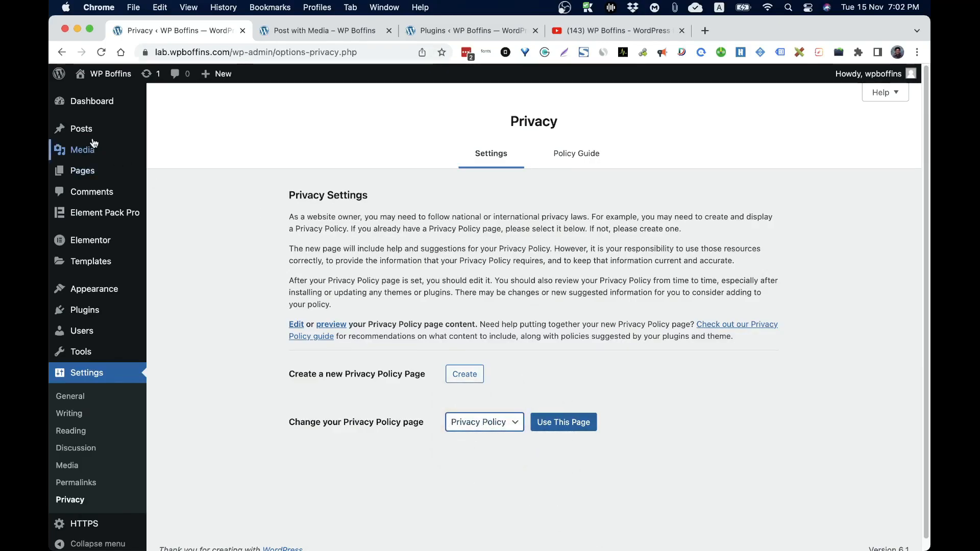
Open the draft Privacy Policy page in the editor, read through its suggested text, and return to the Pages list
click(91, 176)
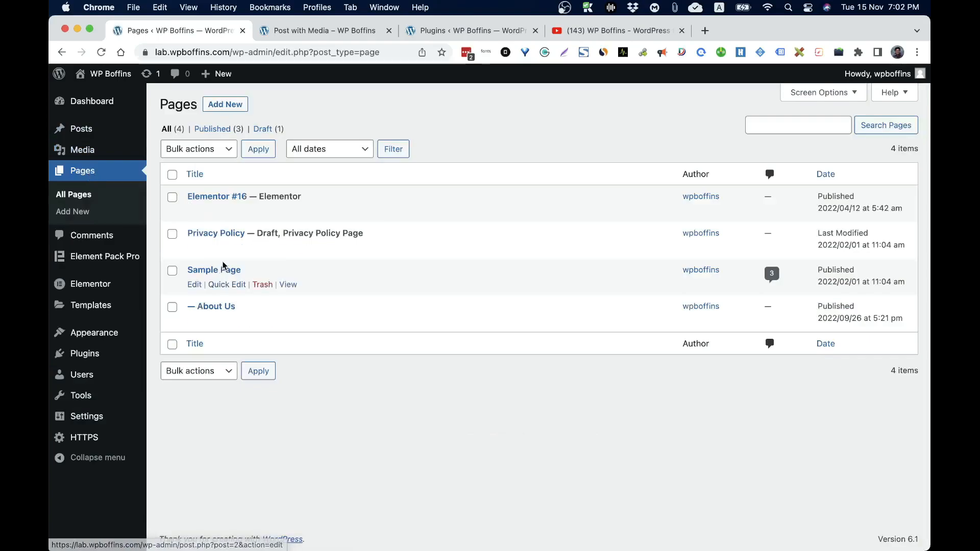
click(232, 234)
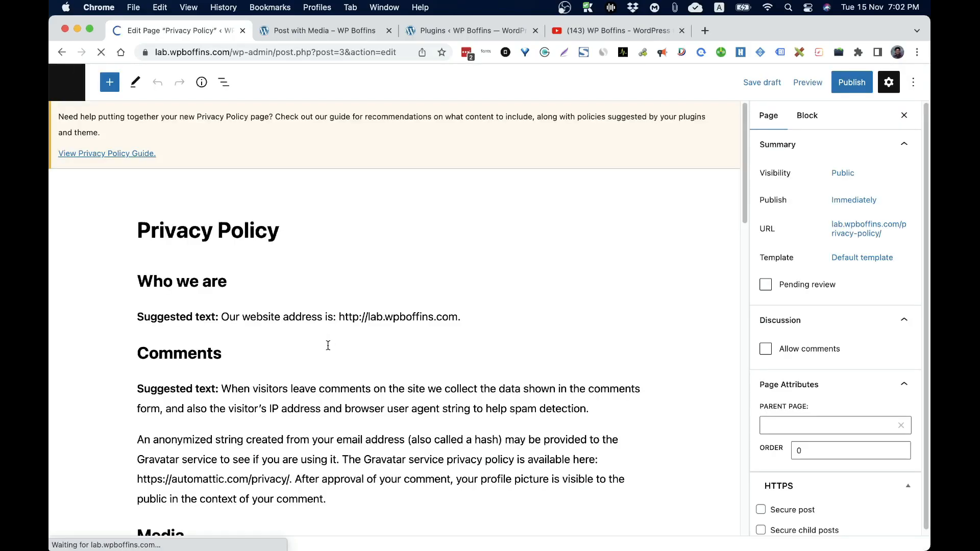
scroll(514, 308, down, 15)
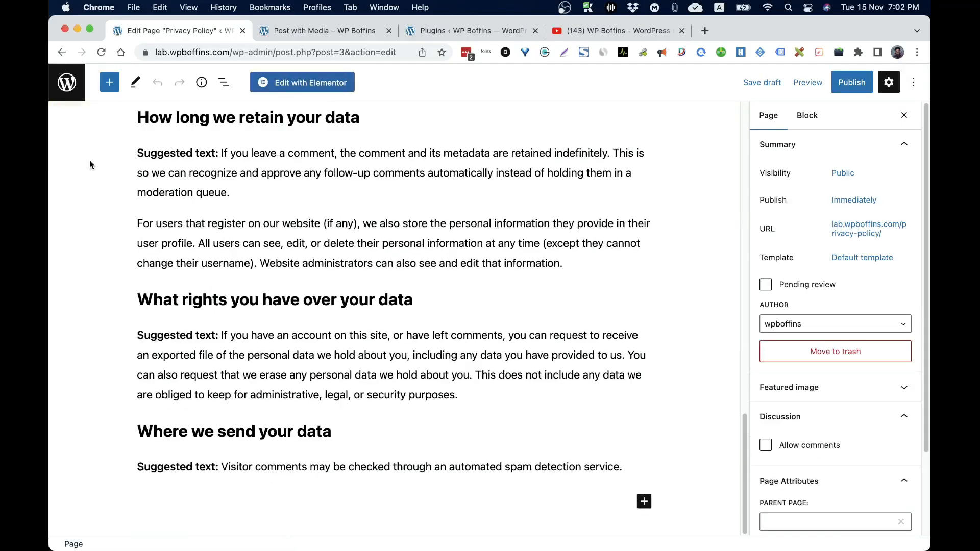
click(67, 82)
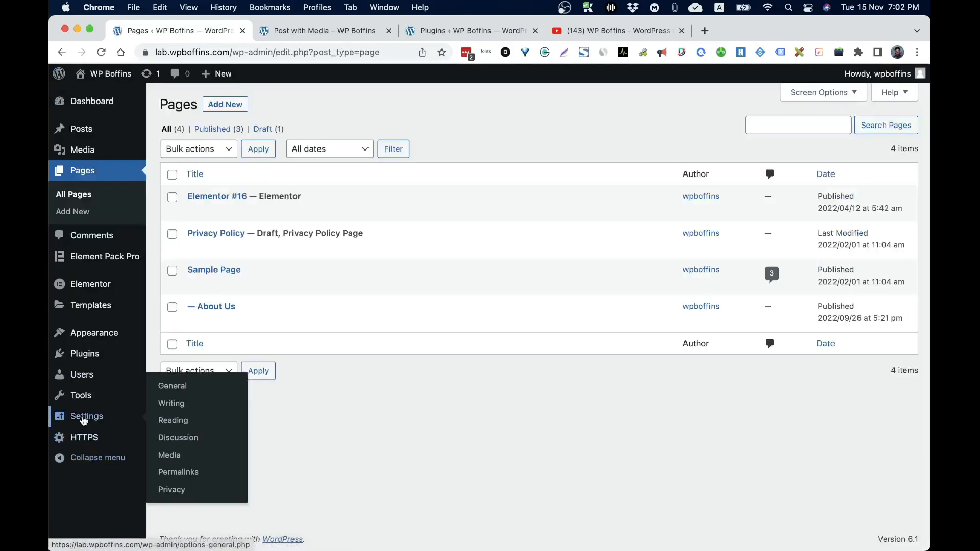
Look over the General Settings and Privacy settings again, and open the HTTPS plugin's settings
click(86, 419)
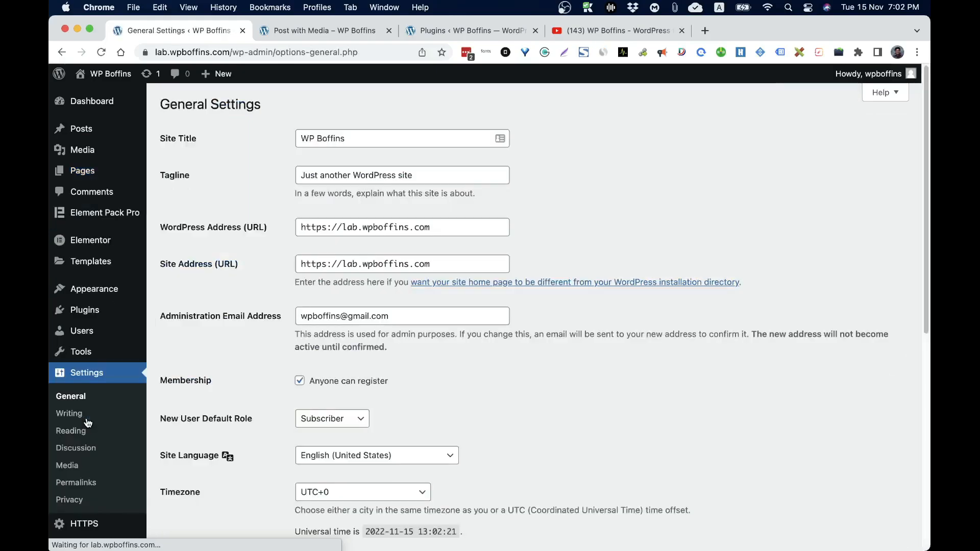
scroll(625, 412, down, 8)
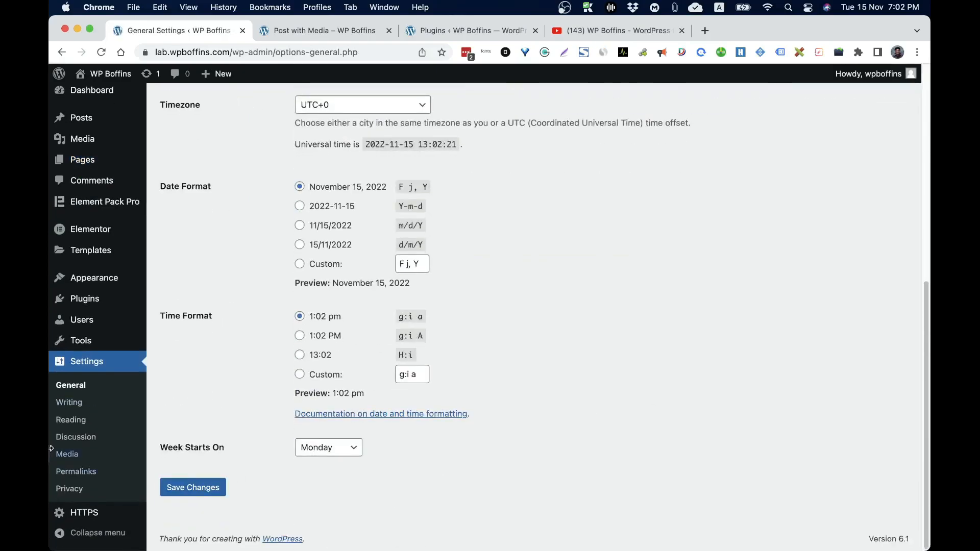
click(69, 488)
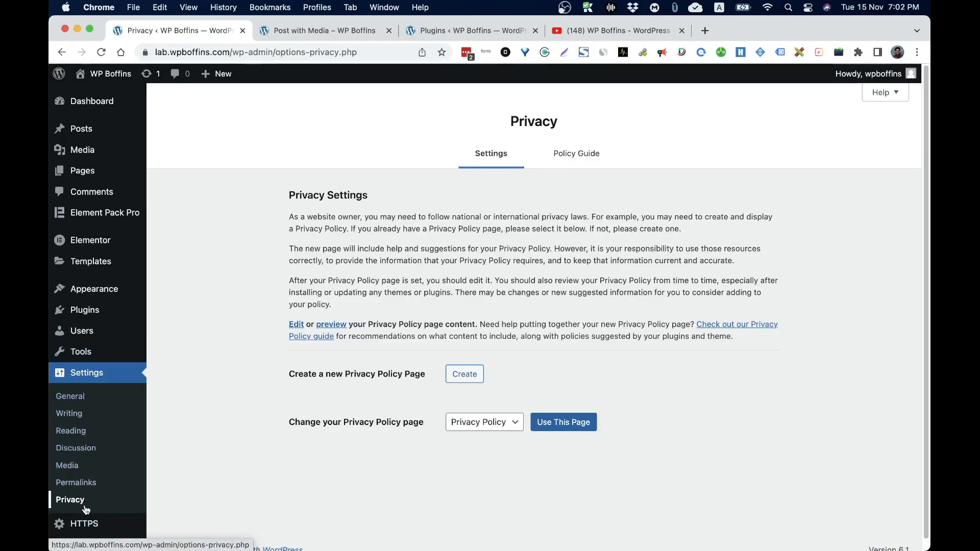
click(84, 524)
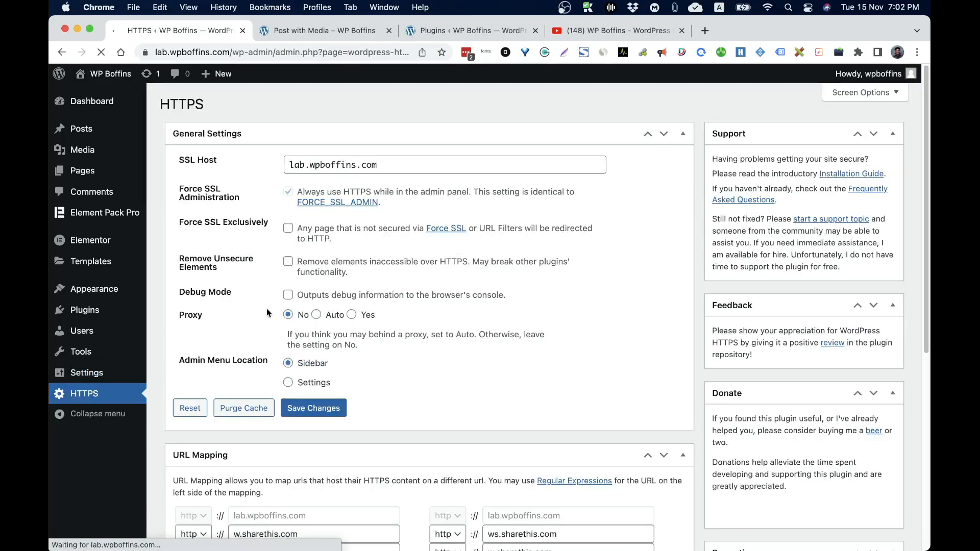